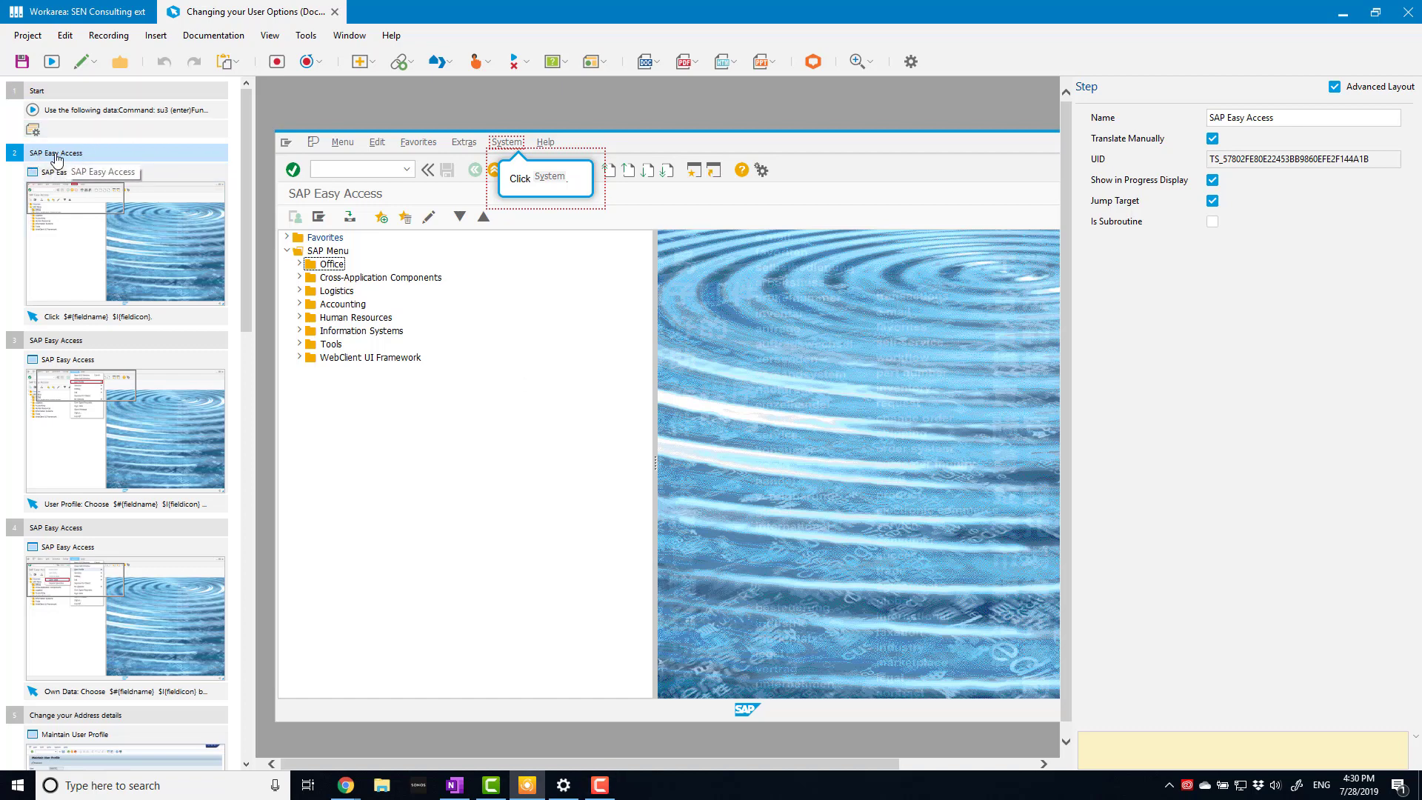
Step: Compare the name of the first SAP Easy Access step with the title of the screen it contains
click(111, 156)
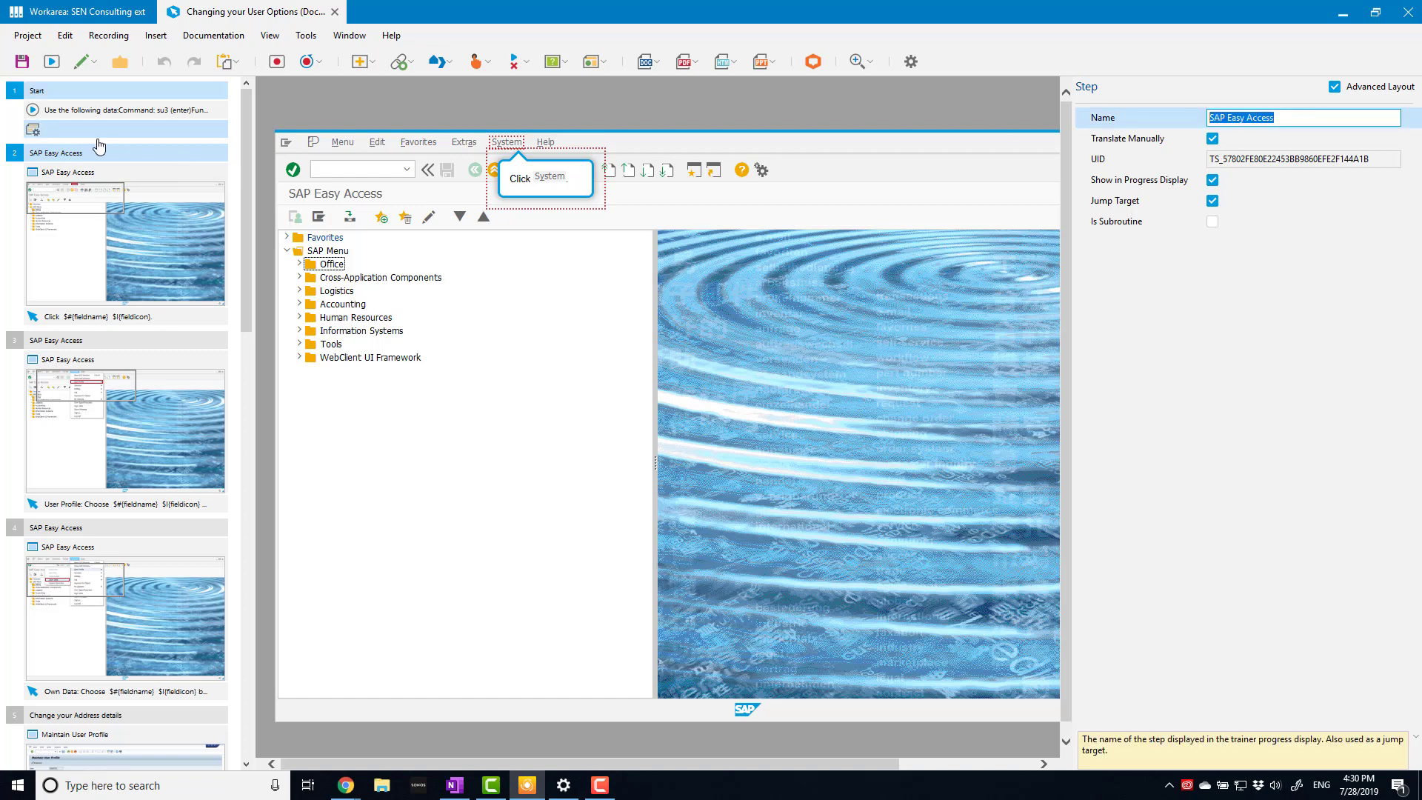
click(117, 174)
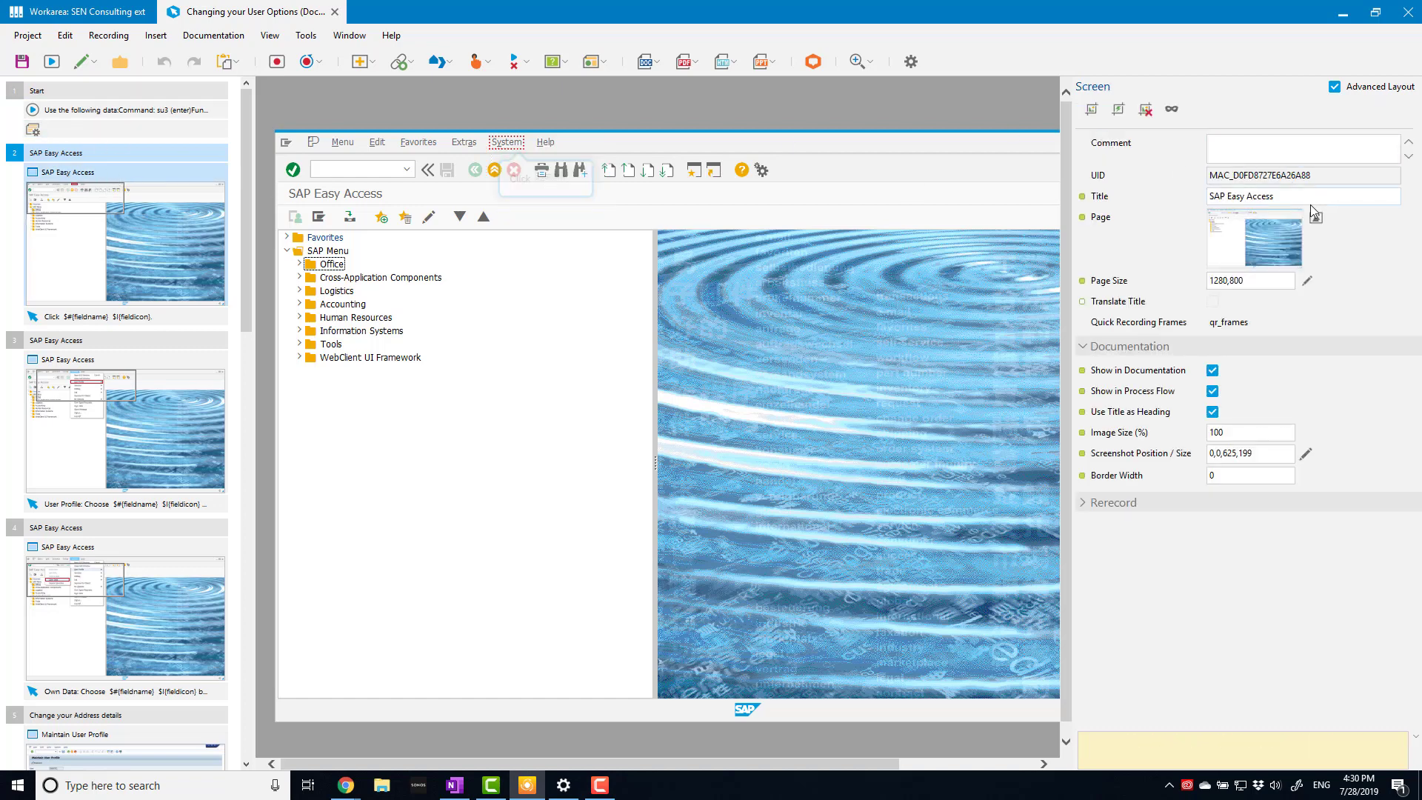
drag(1311, 196, 1118, 185)
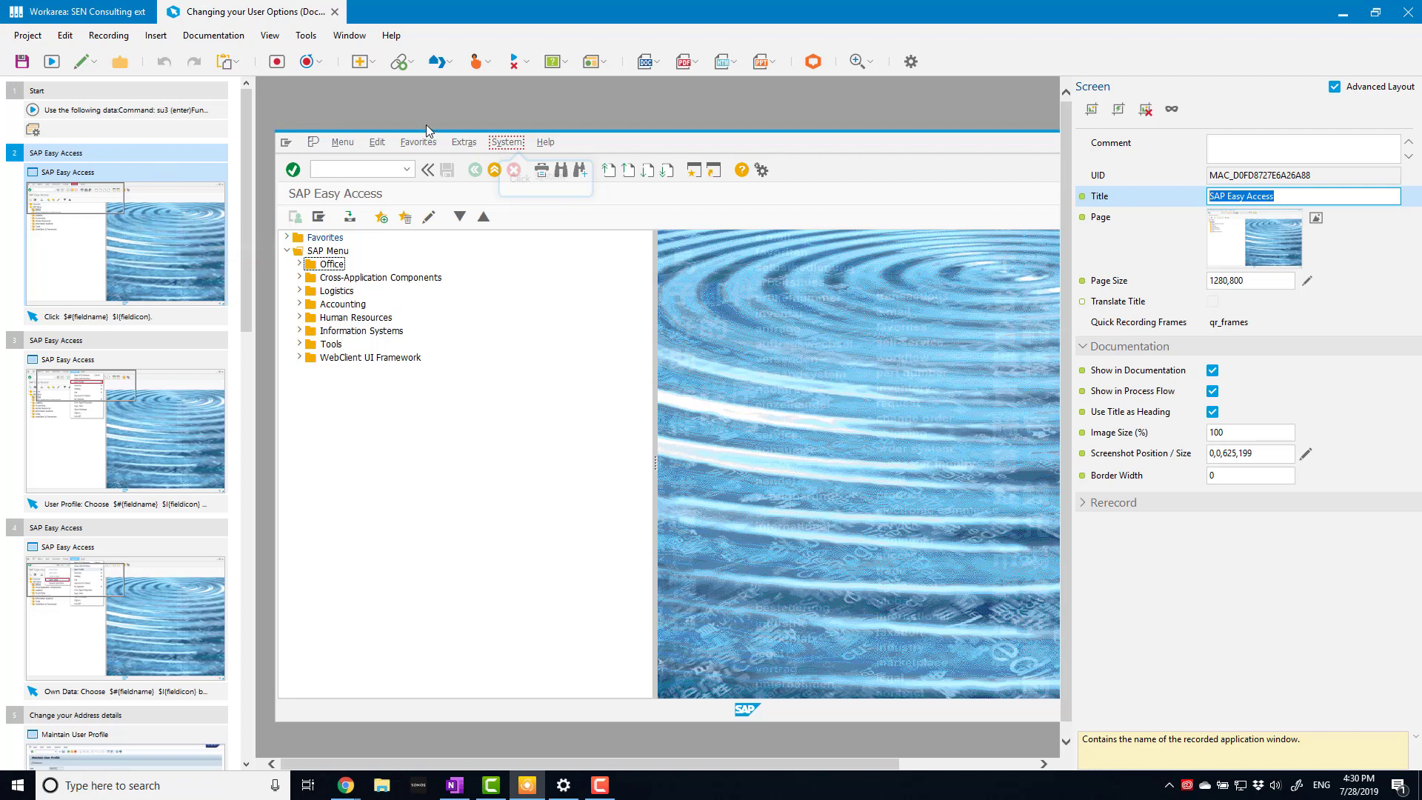
Step: Reselect the first SAP Easy Access step and generate the project's GloboCorp Training Document in Word format
click(102, 157)
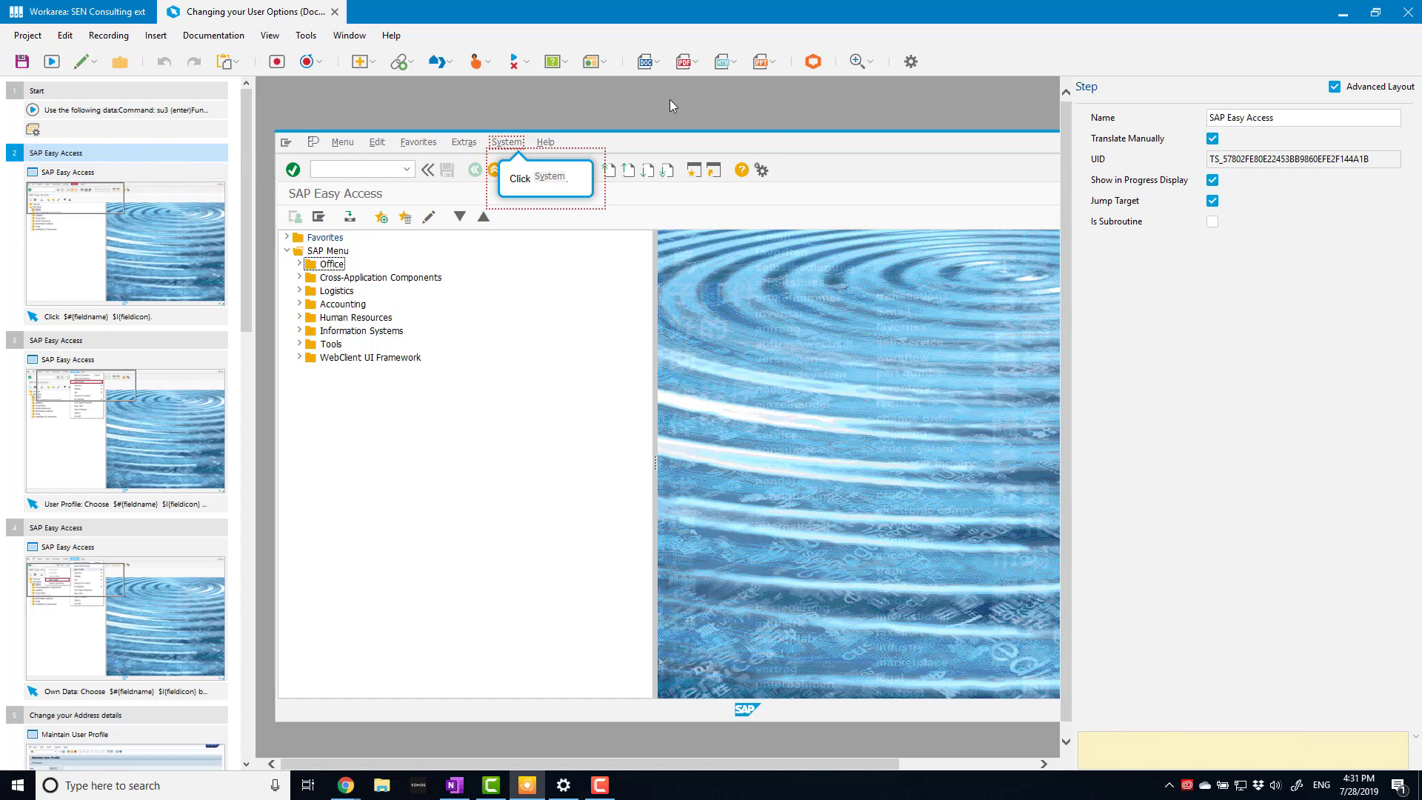
click(657, 63)
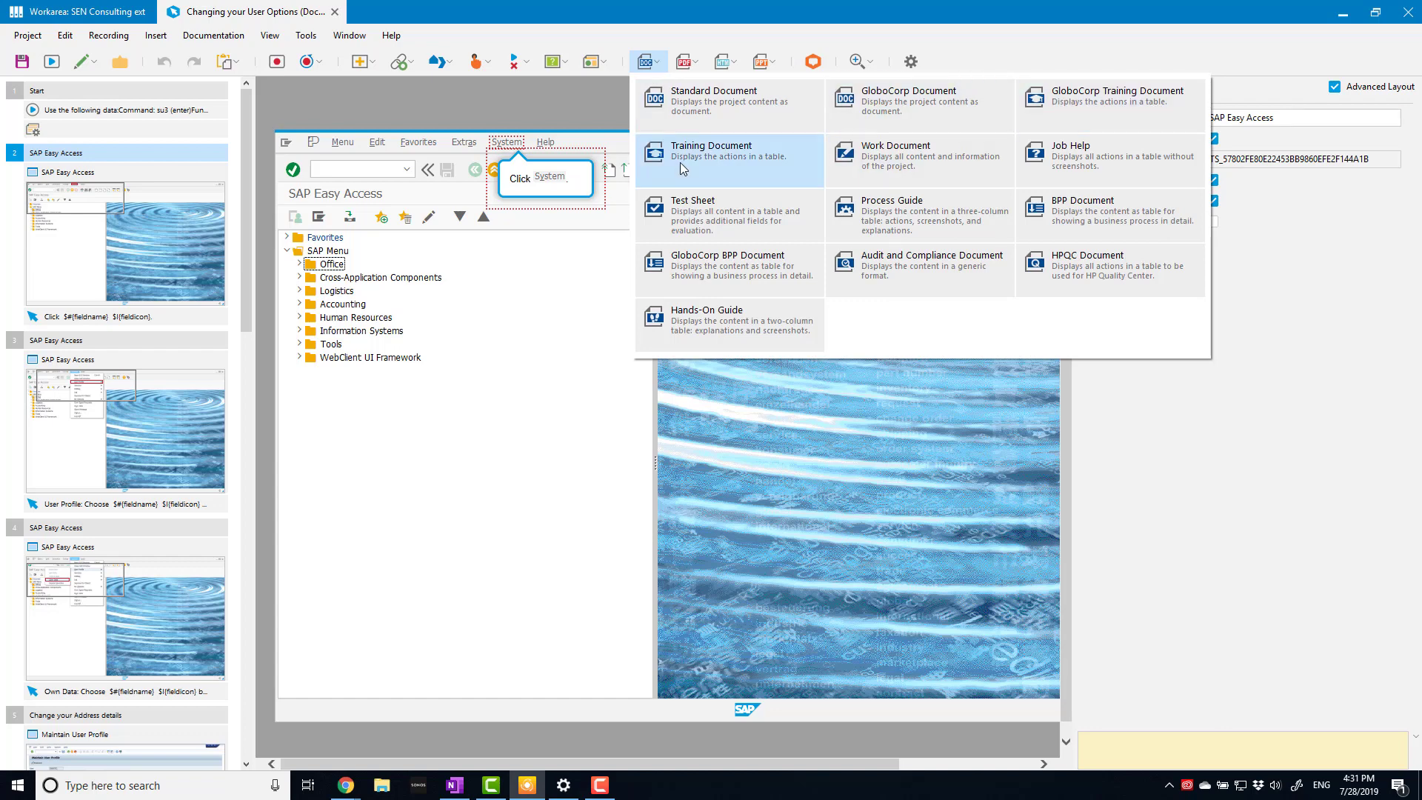
click(1143, 108)
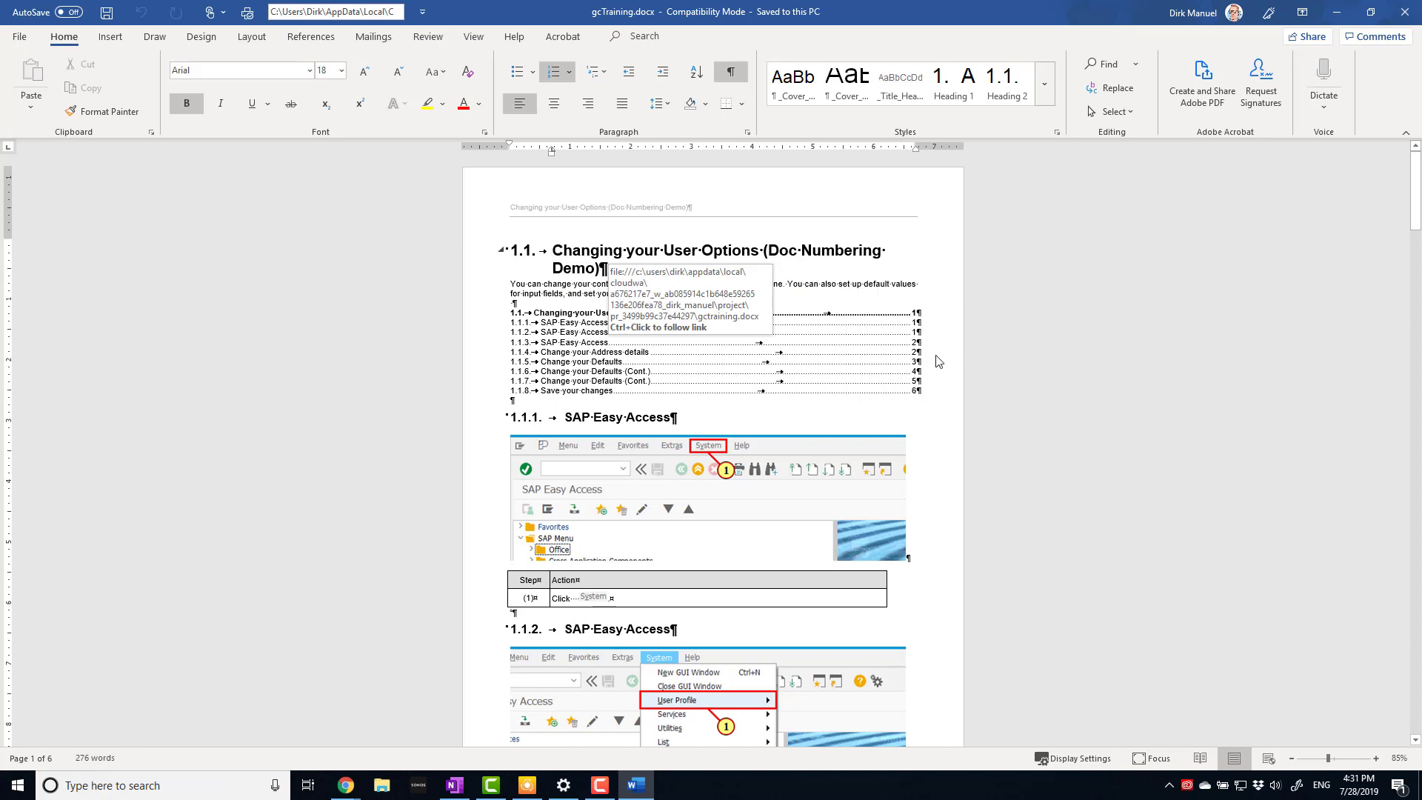
Step: Examine the table of contents and the numbered SAP Easy Access headings in the generated training document, and close Word
click(770, 342)
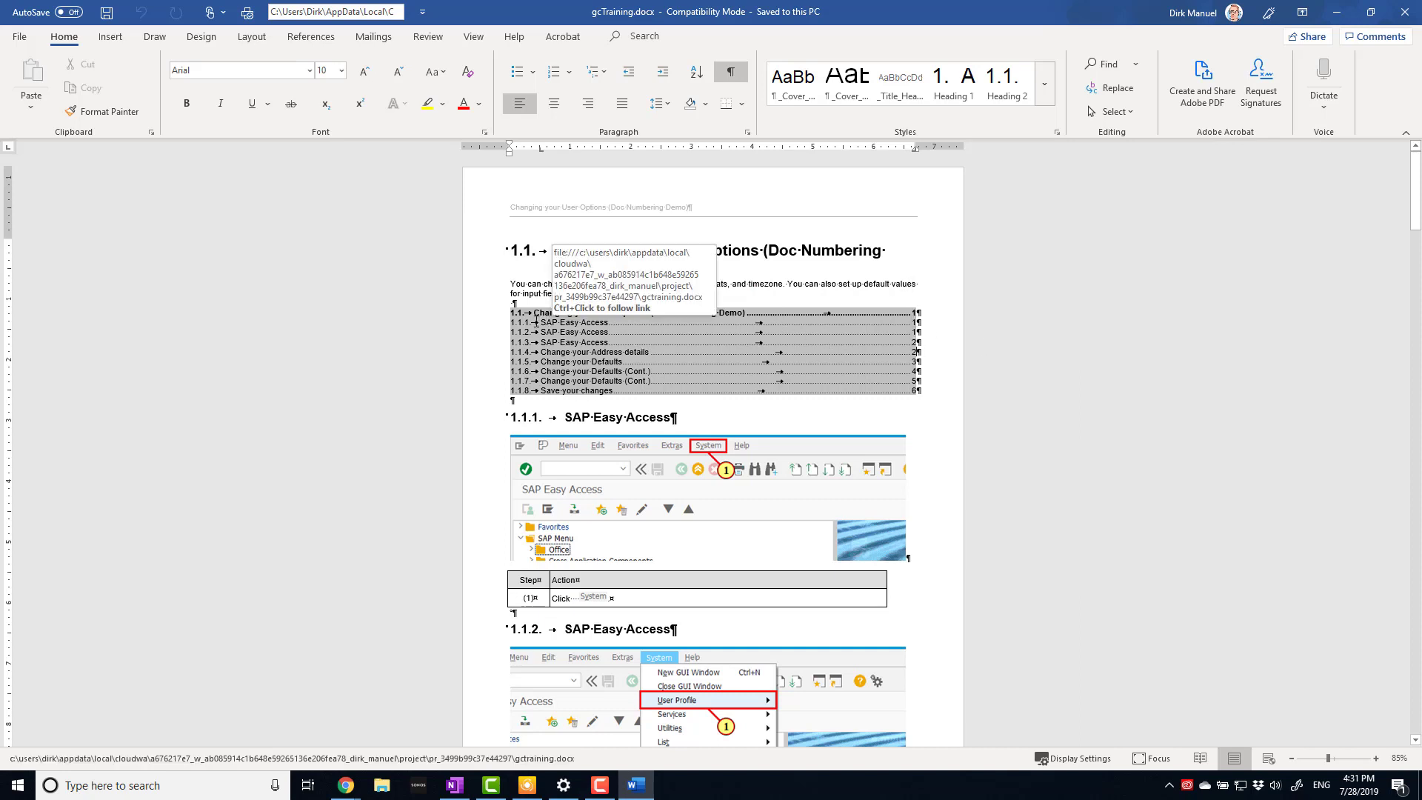
drag(536, 321, 625, 341)
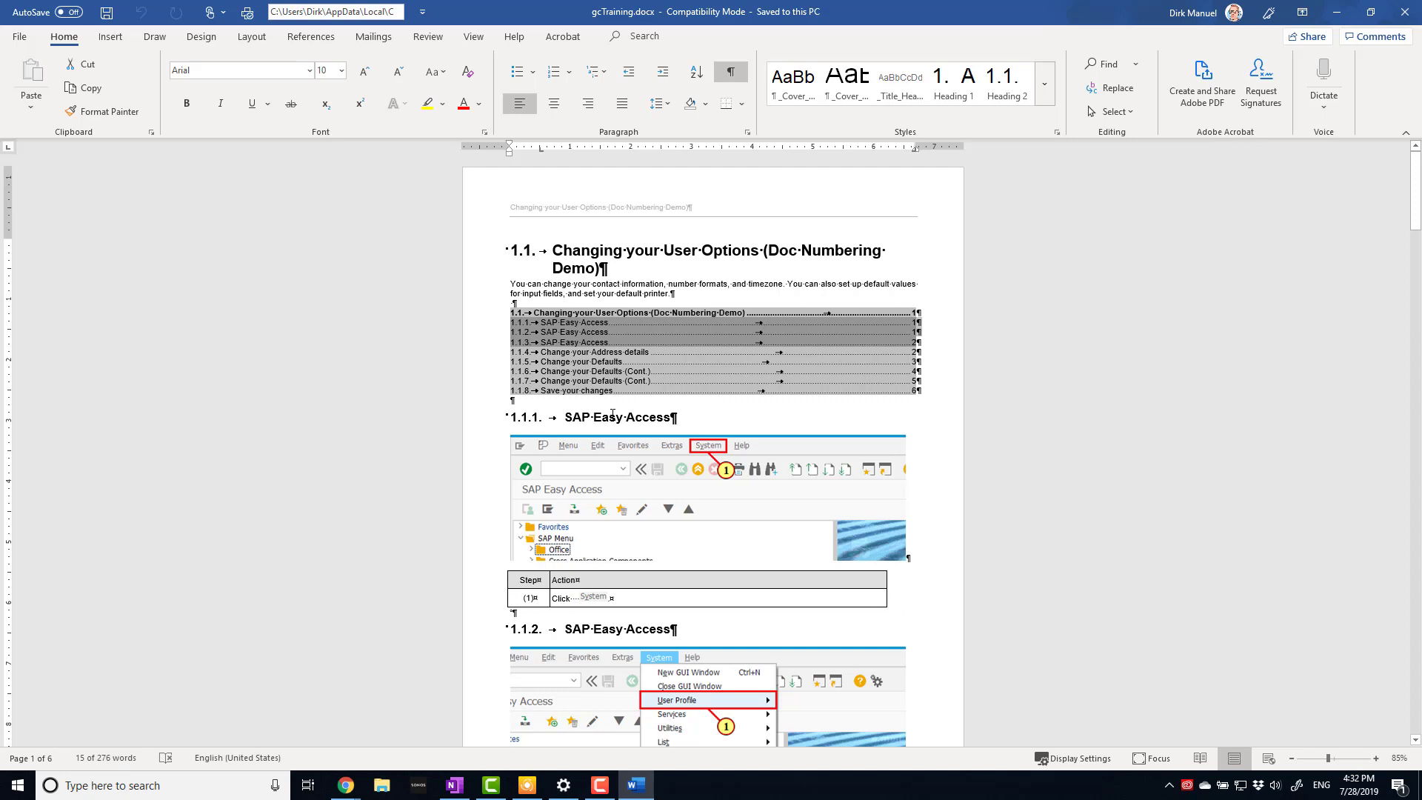
click(561, 426)
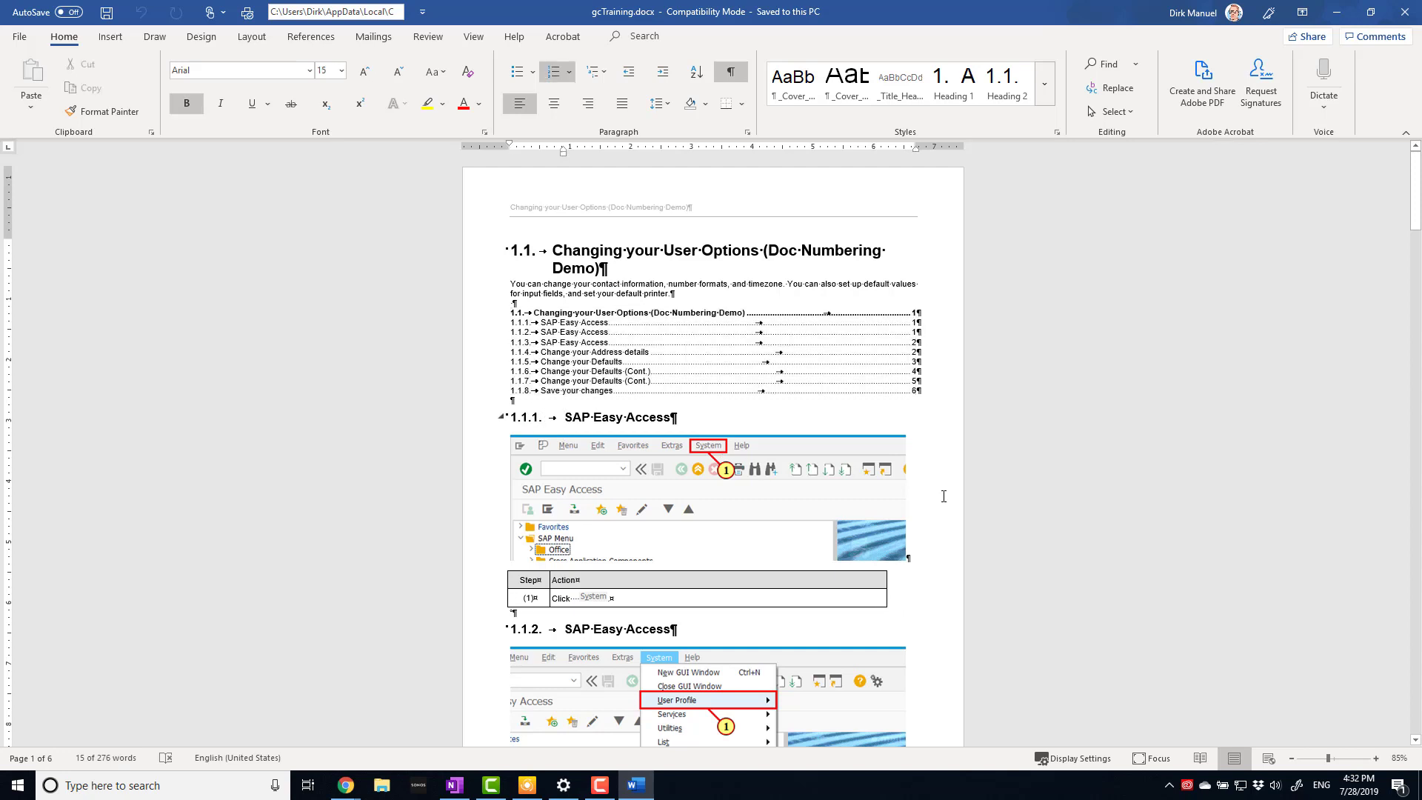
scroll(1079, 518, down, 5)
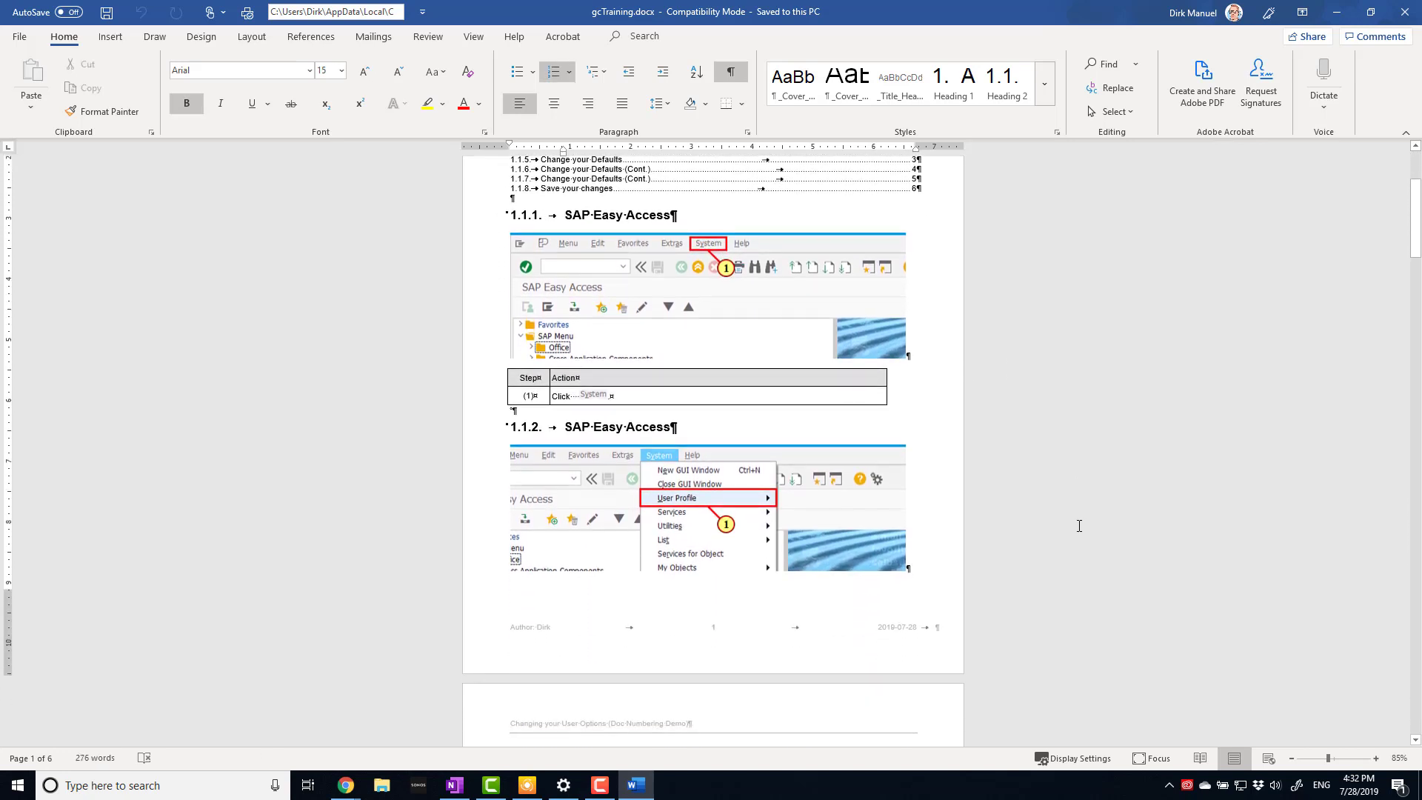
scroll(1079, 526, down, 1)
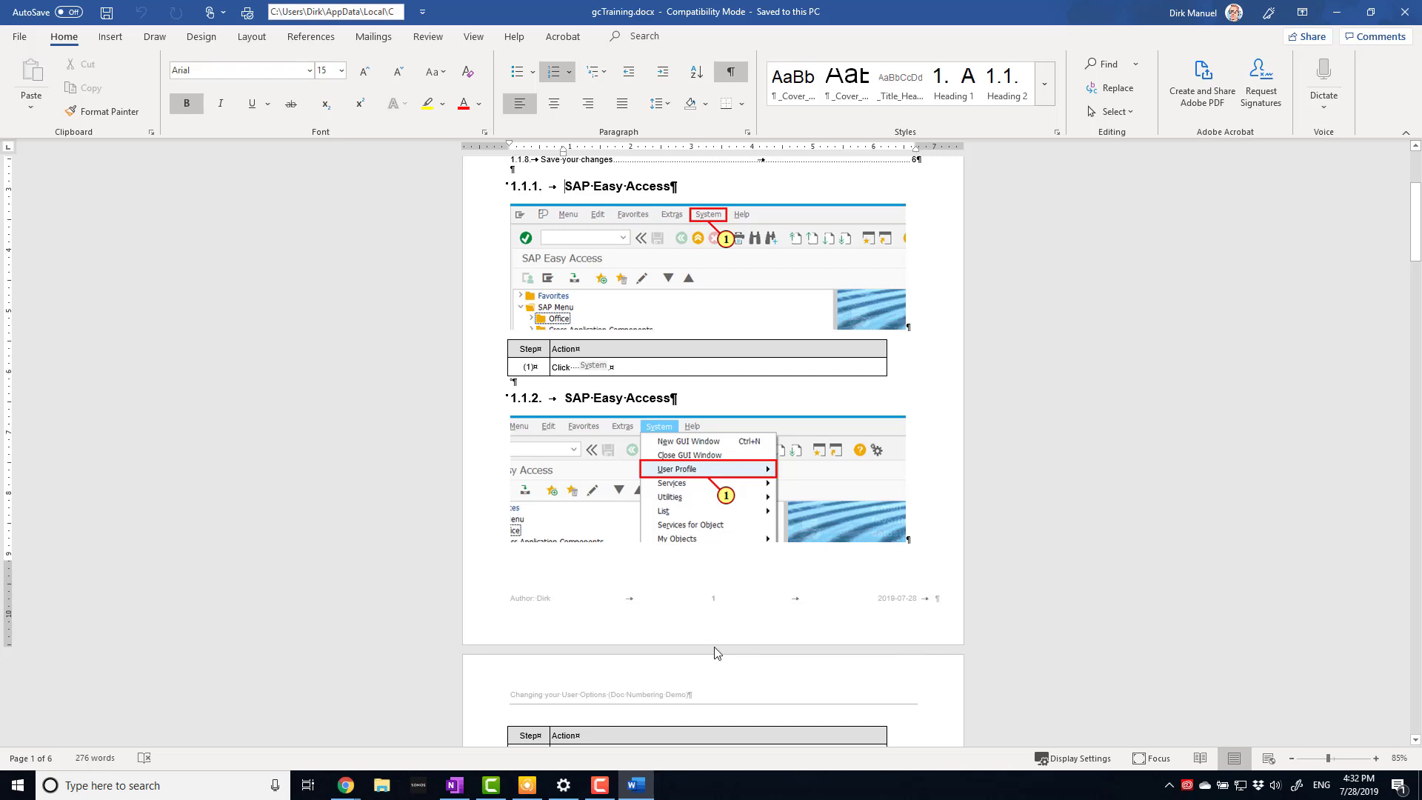
double_click(716, 652)
click(631, 452)
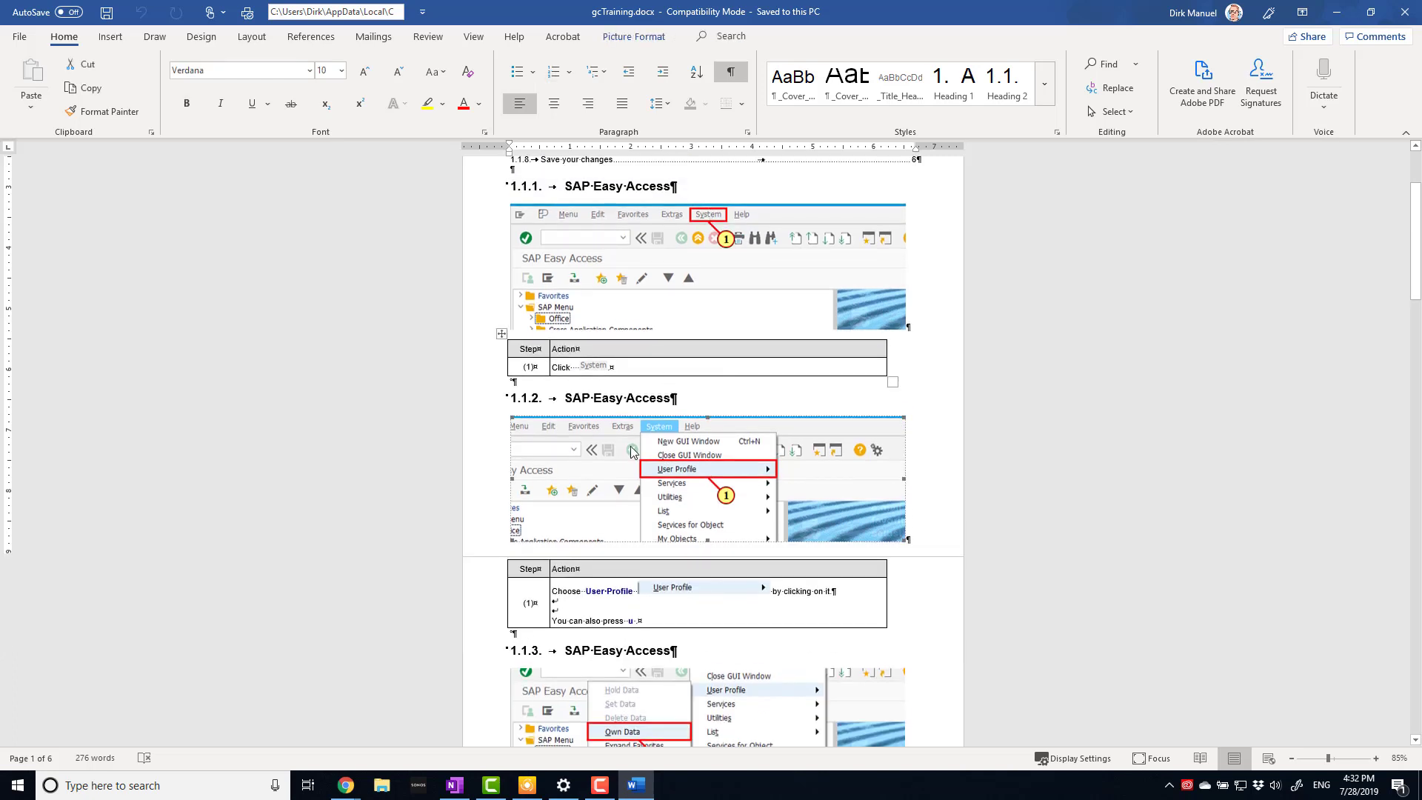
scroll(777, 705, down, 1)
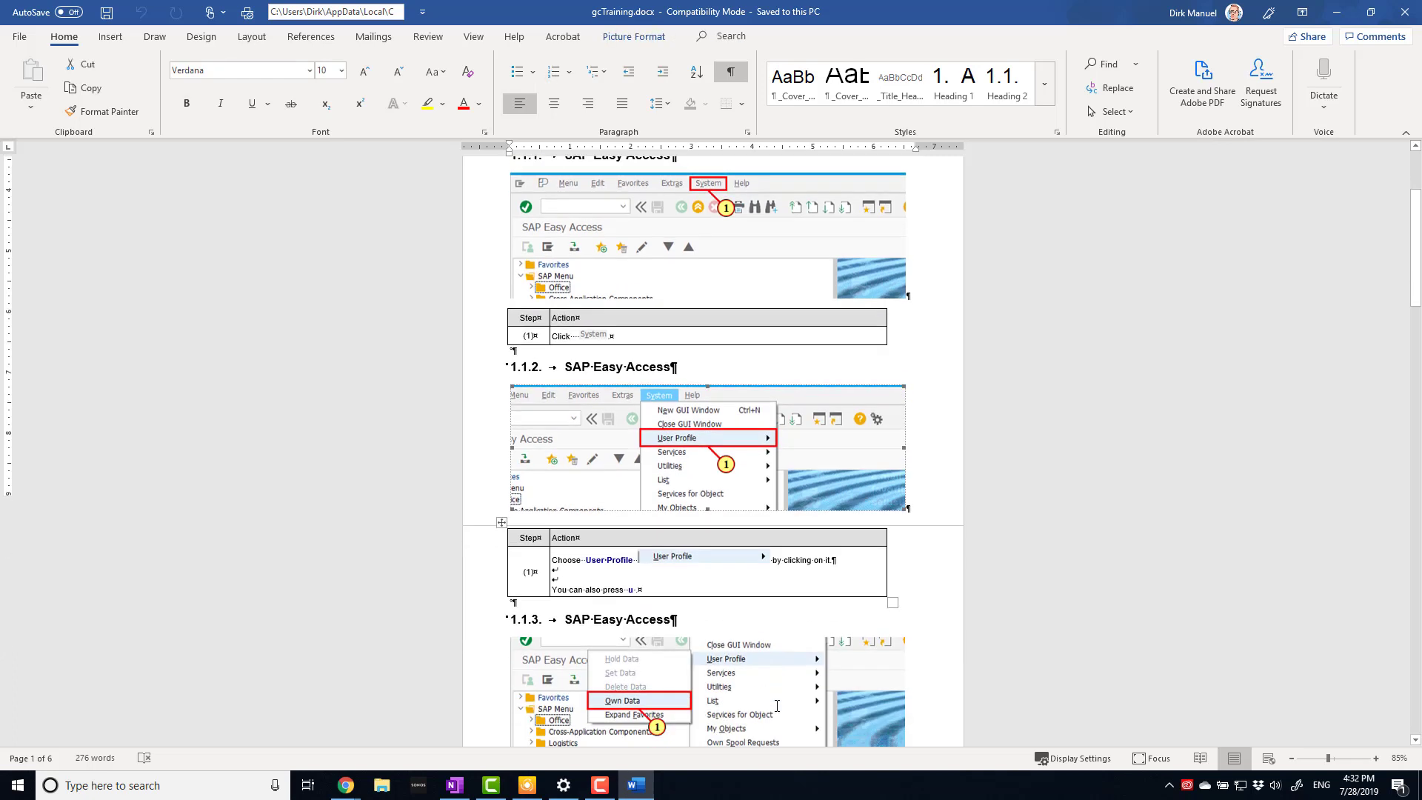
scroll(777, 705, down, 2)
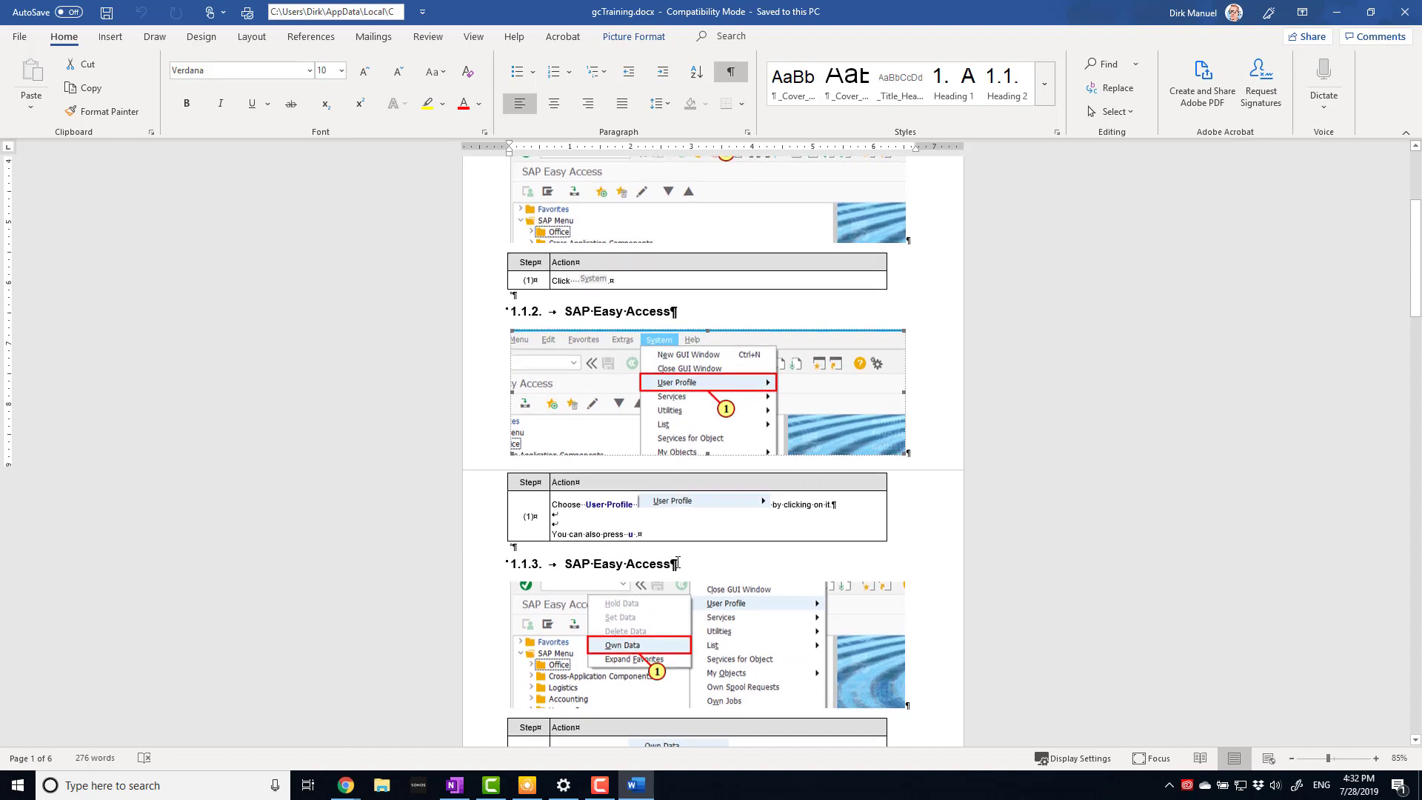
scroll(678, 564, up, 8)
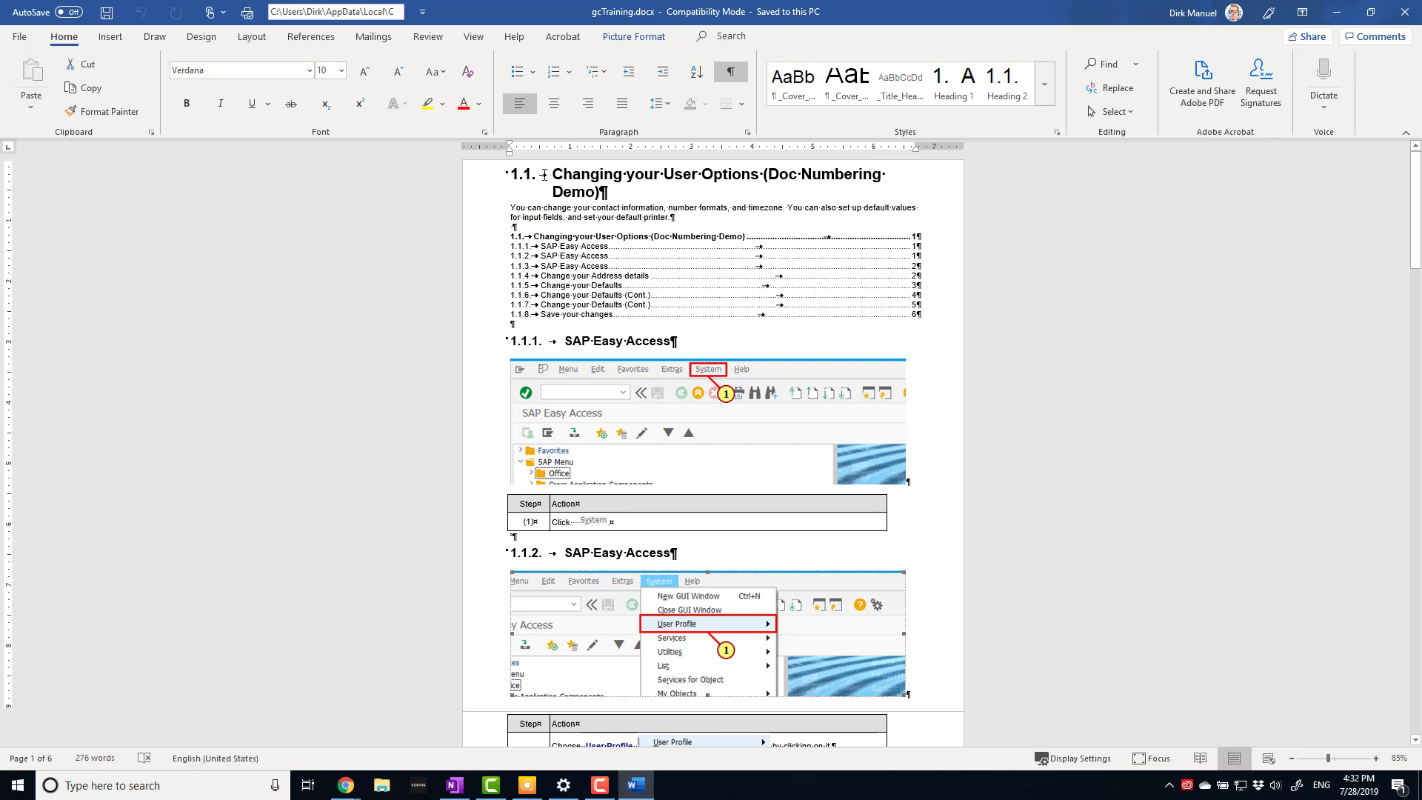
drag(554, 172, 737, 173)
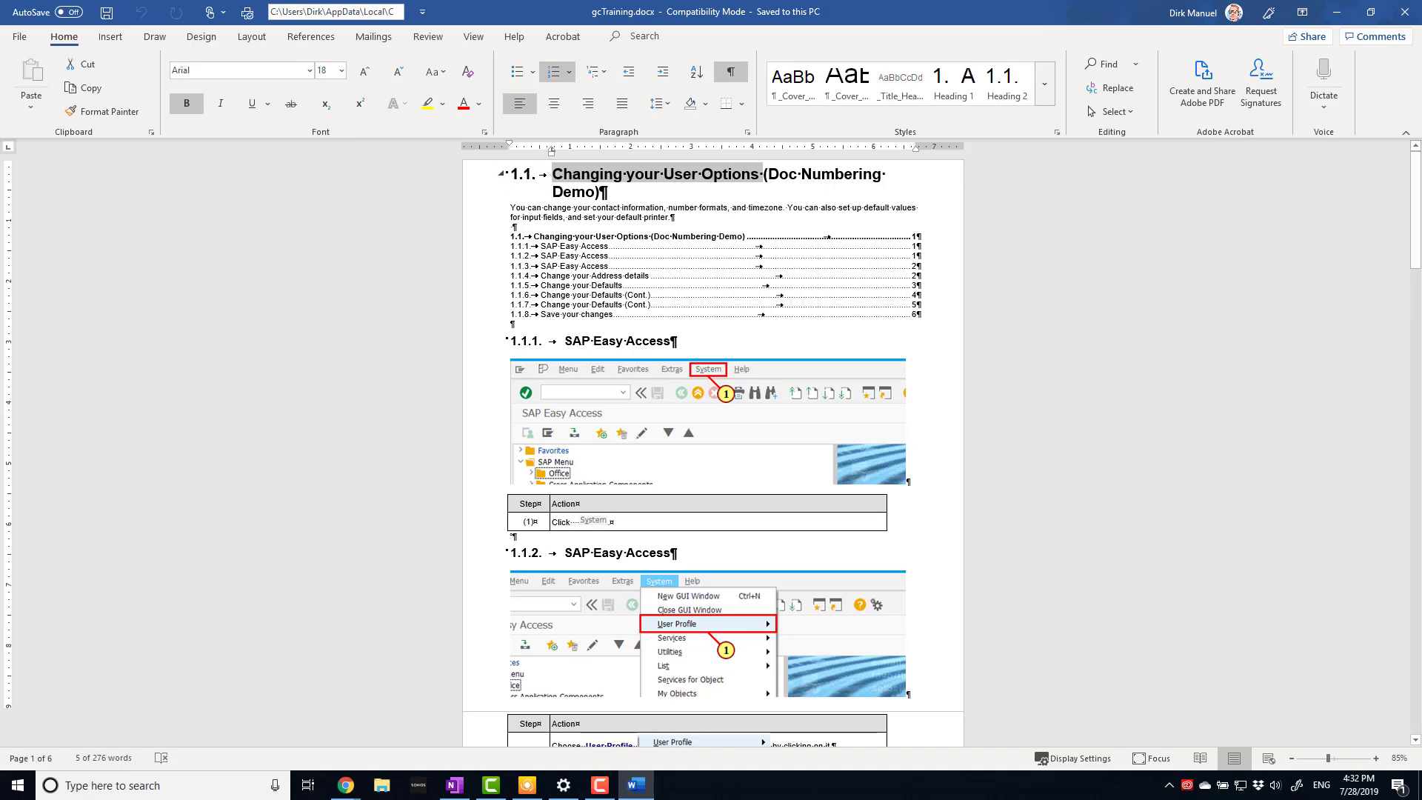
click(1405, 16)
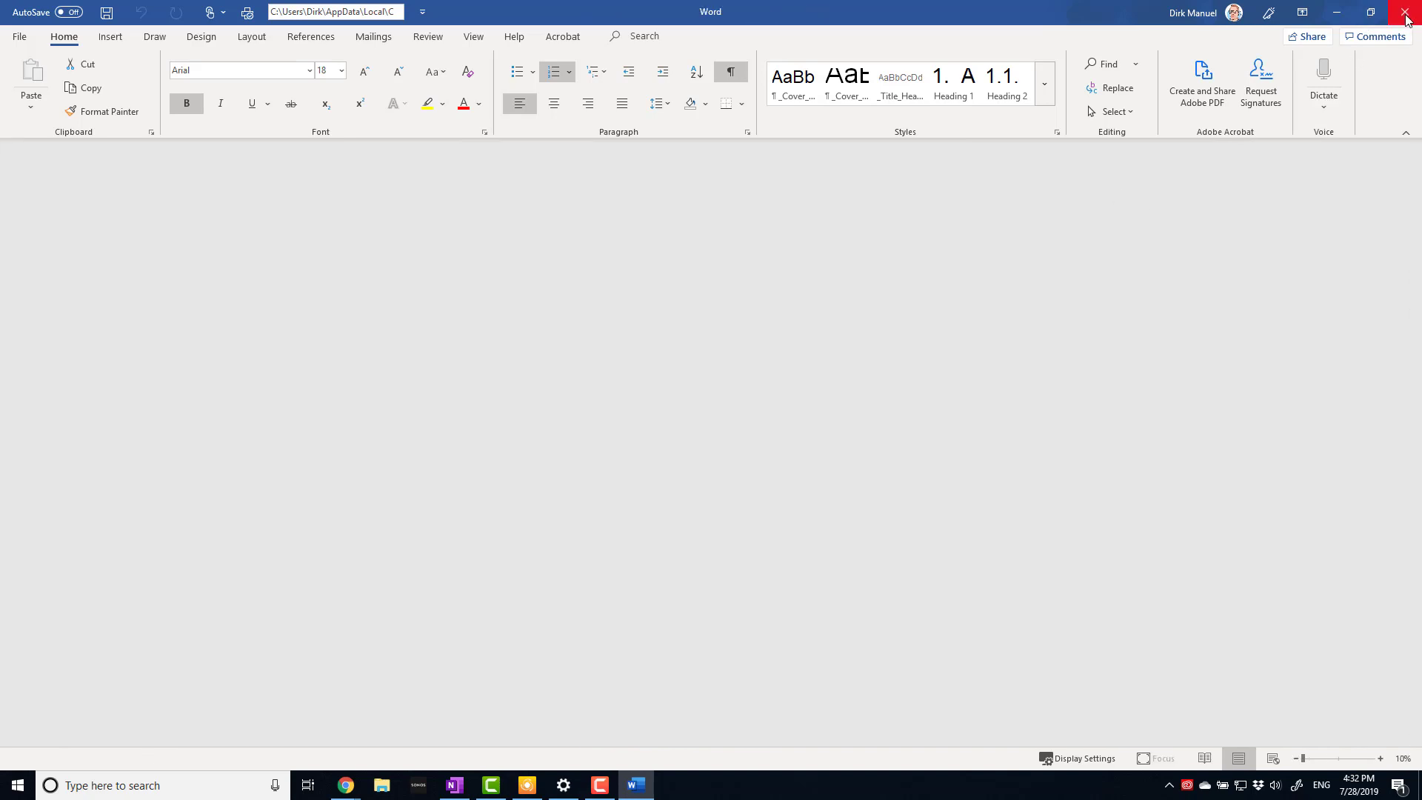
click(1406, 16)
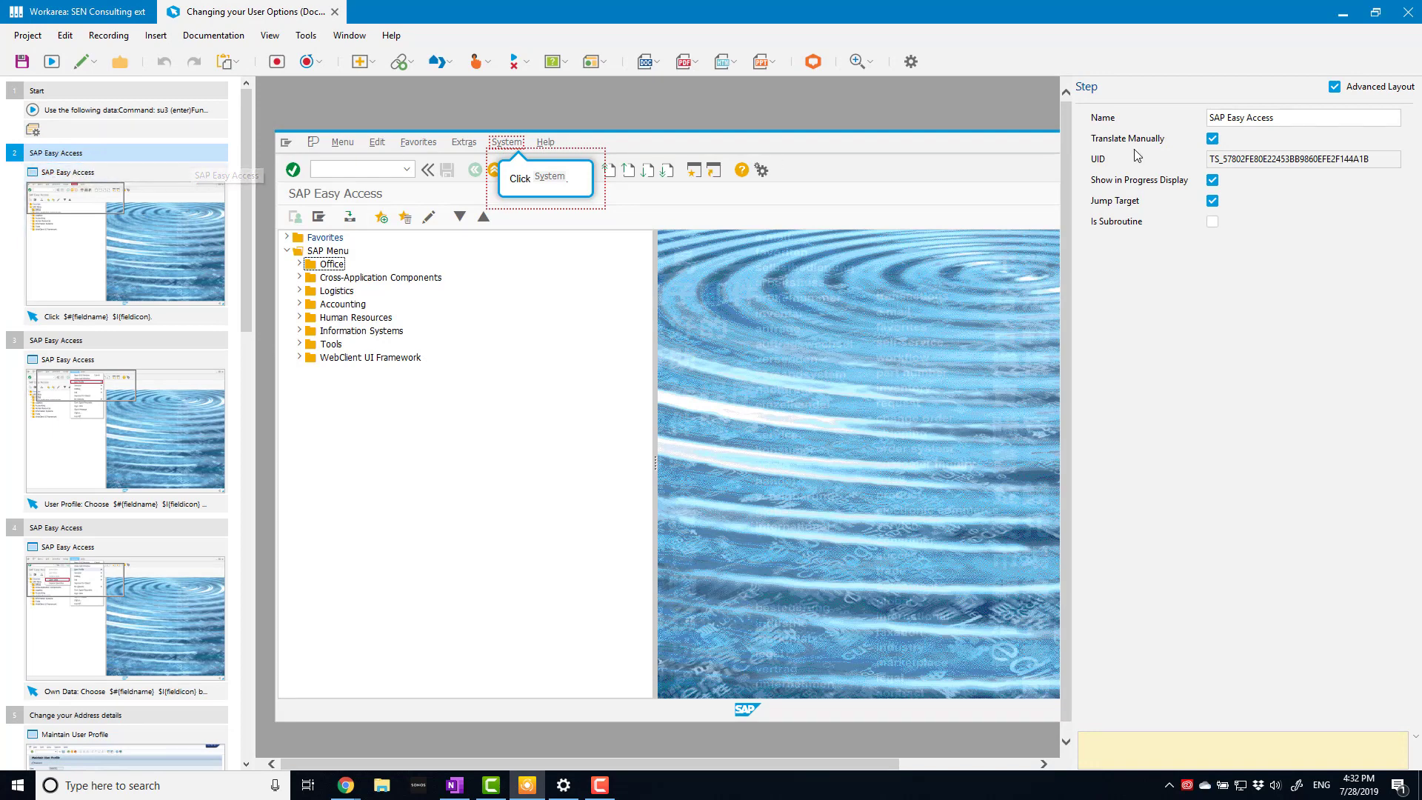
Step: Rename the first SAP Easy Access step as "Start the function" and copy the new name
click(1104, 117)
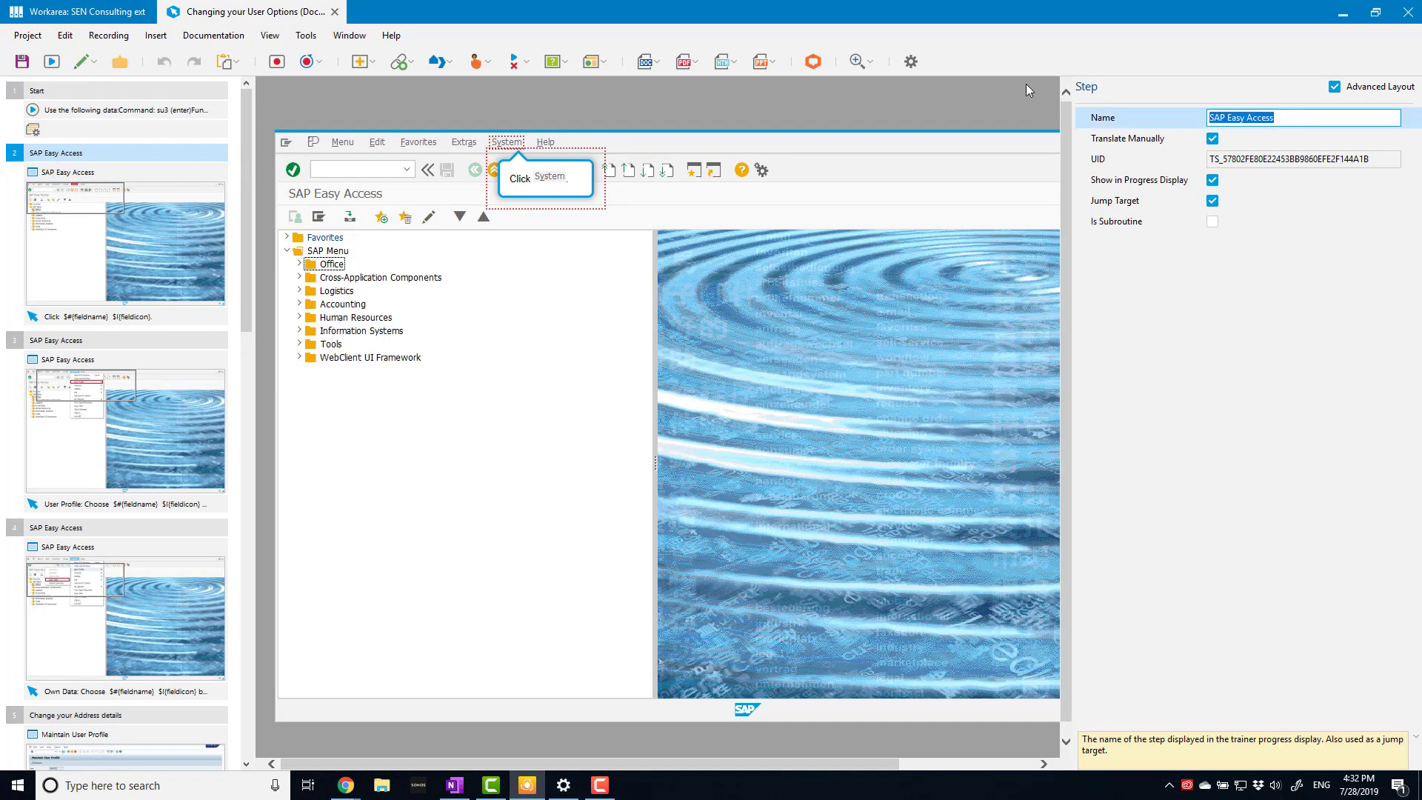
text(Start the function)
key(ctrl+a)
key(ctrl+c)
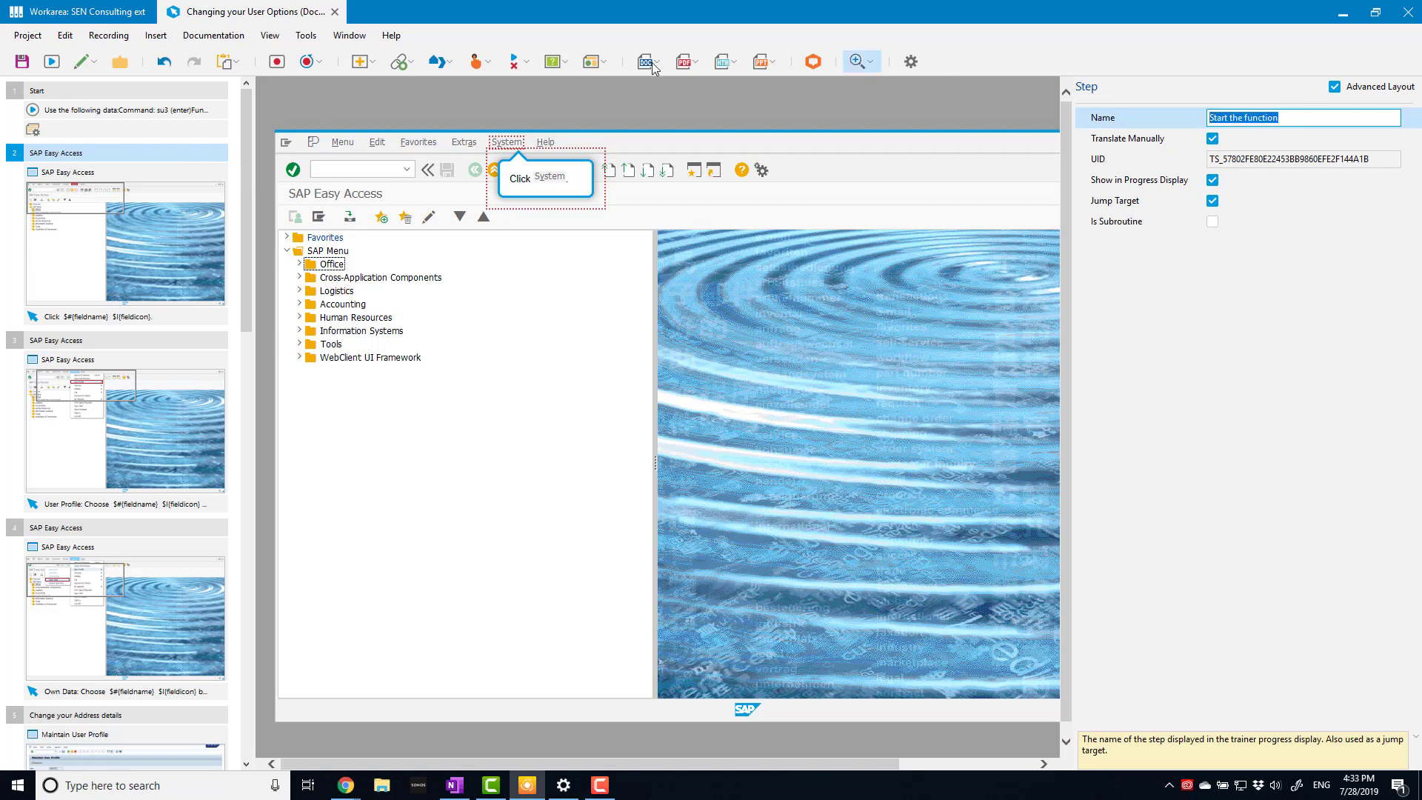
Step: Rename the User Profile selection step as "Start the function (Cont.)", reusing the copied name, and copy the full name
click(111, 355)
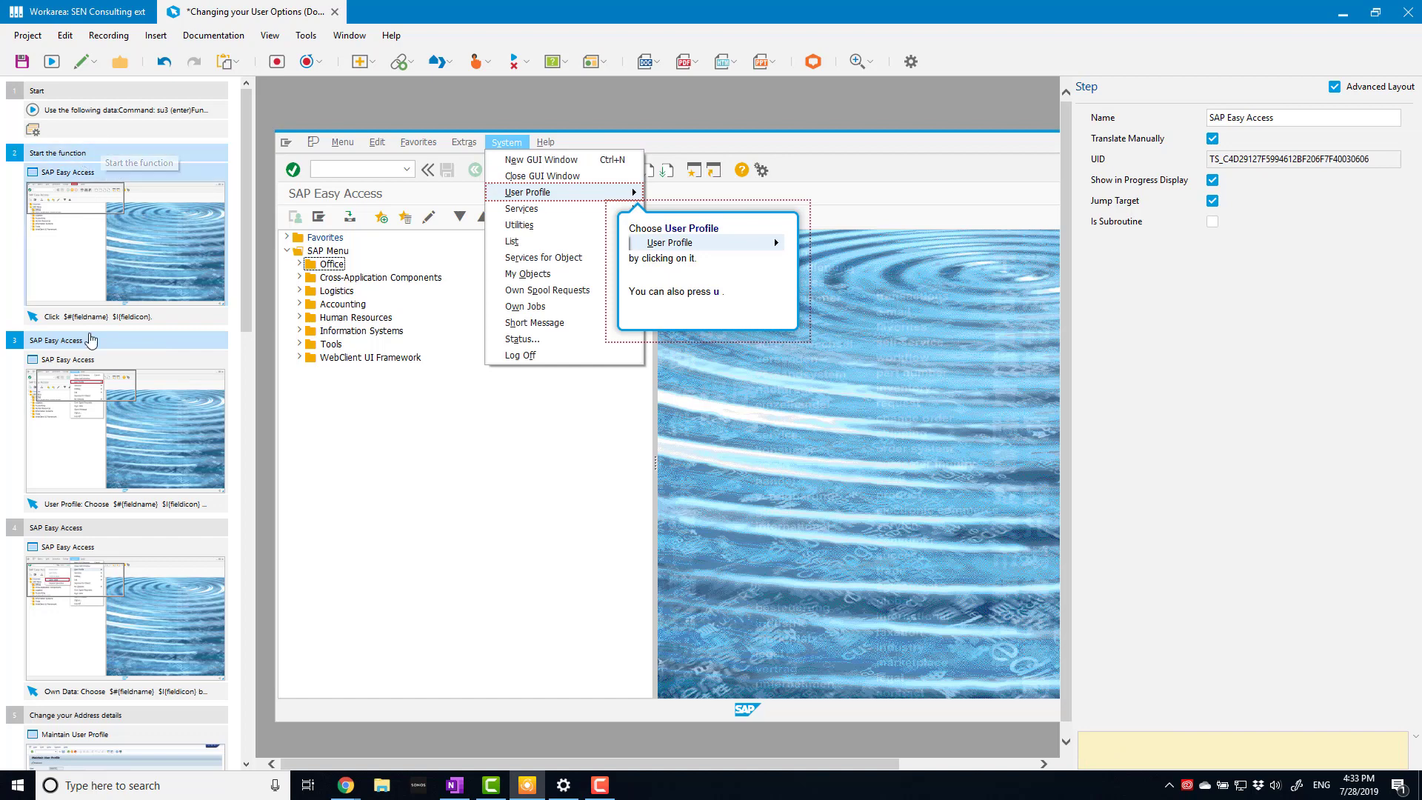
click(1099, 101)
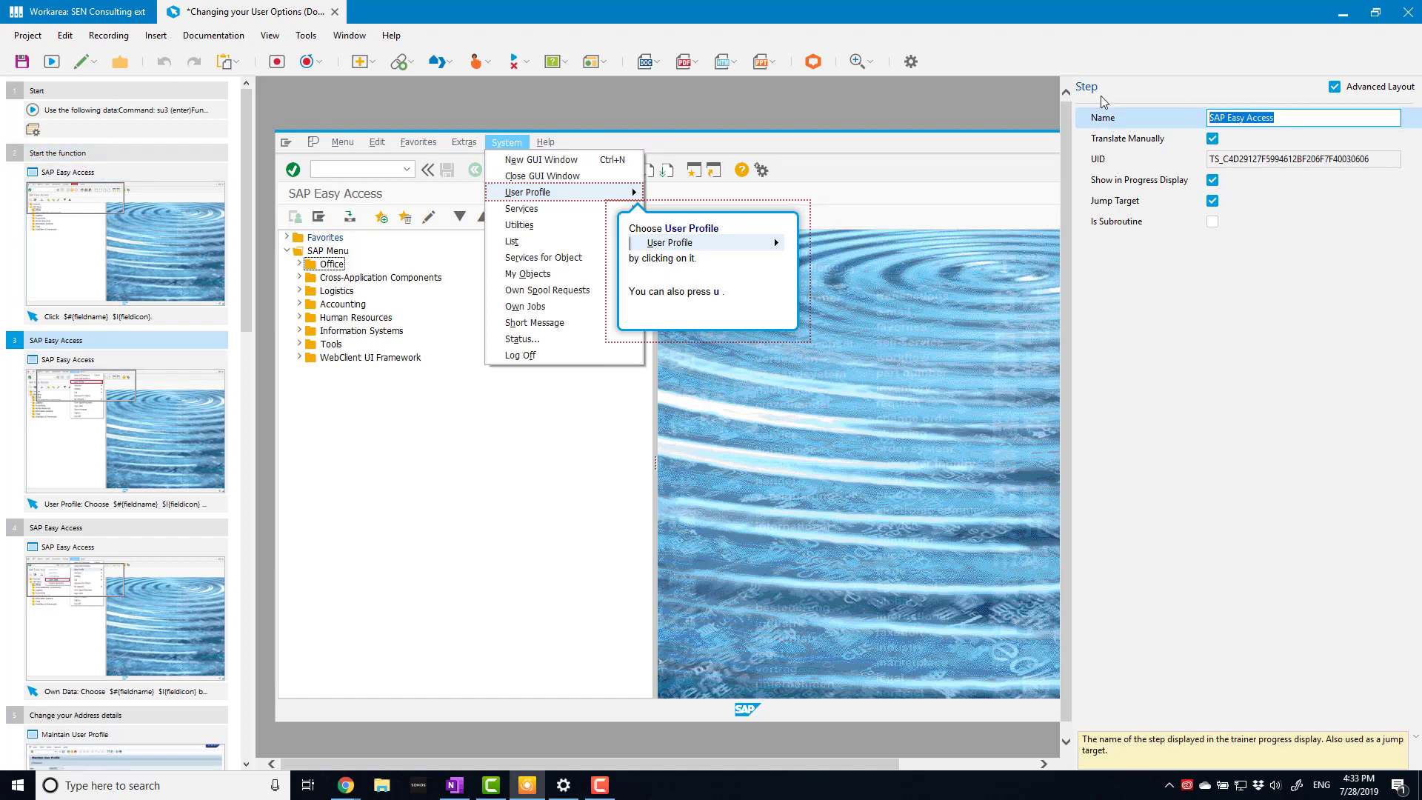
key(ctrl+v)
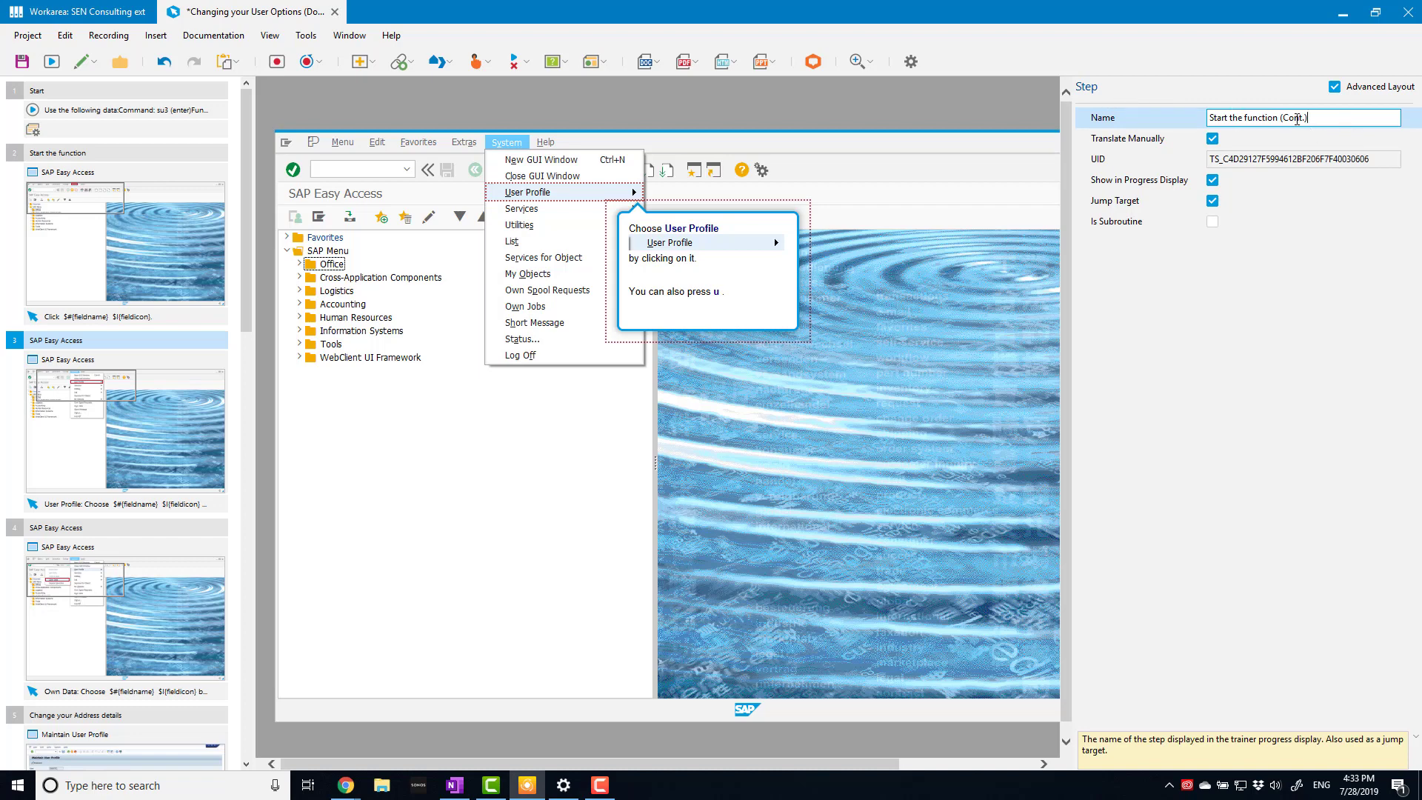
key(ctrl+a)
key(ctrl+c)
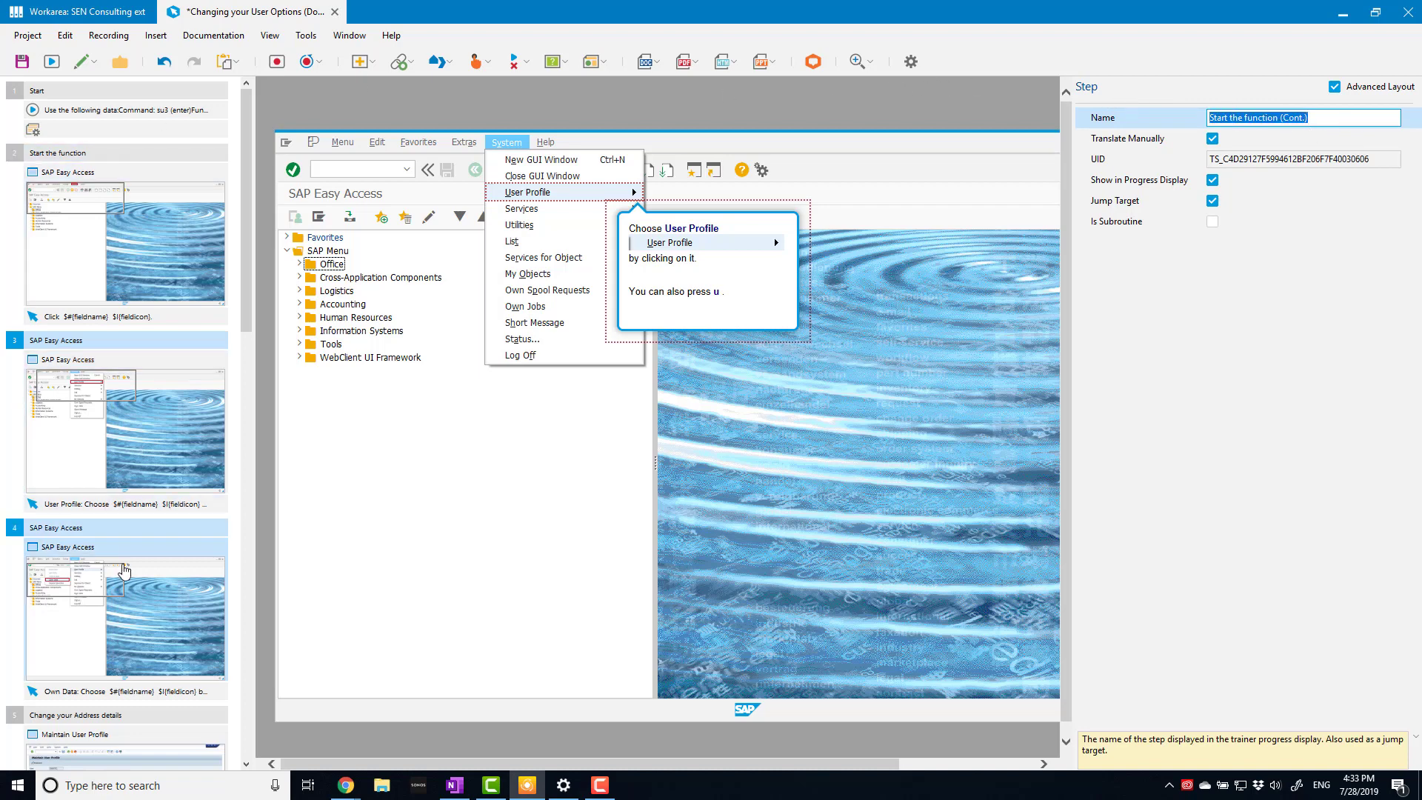
Step: Rename the Own Data selection step as "Start the function (Cont.)" by pasting the copied name, and return to the "Start the function" step
click(163, 527)
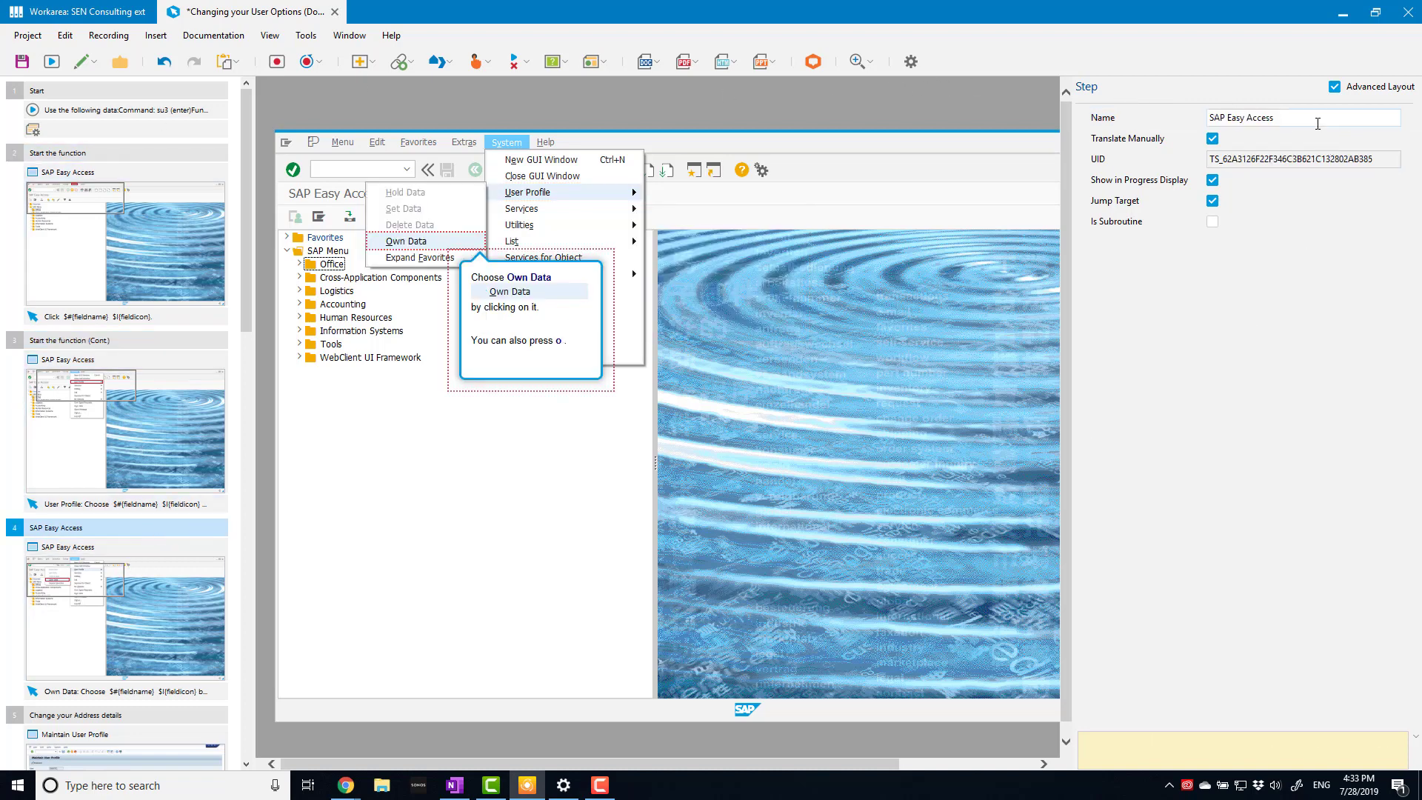
click(1131, 113)
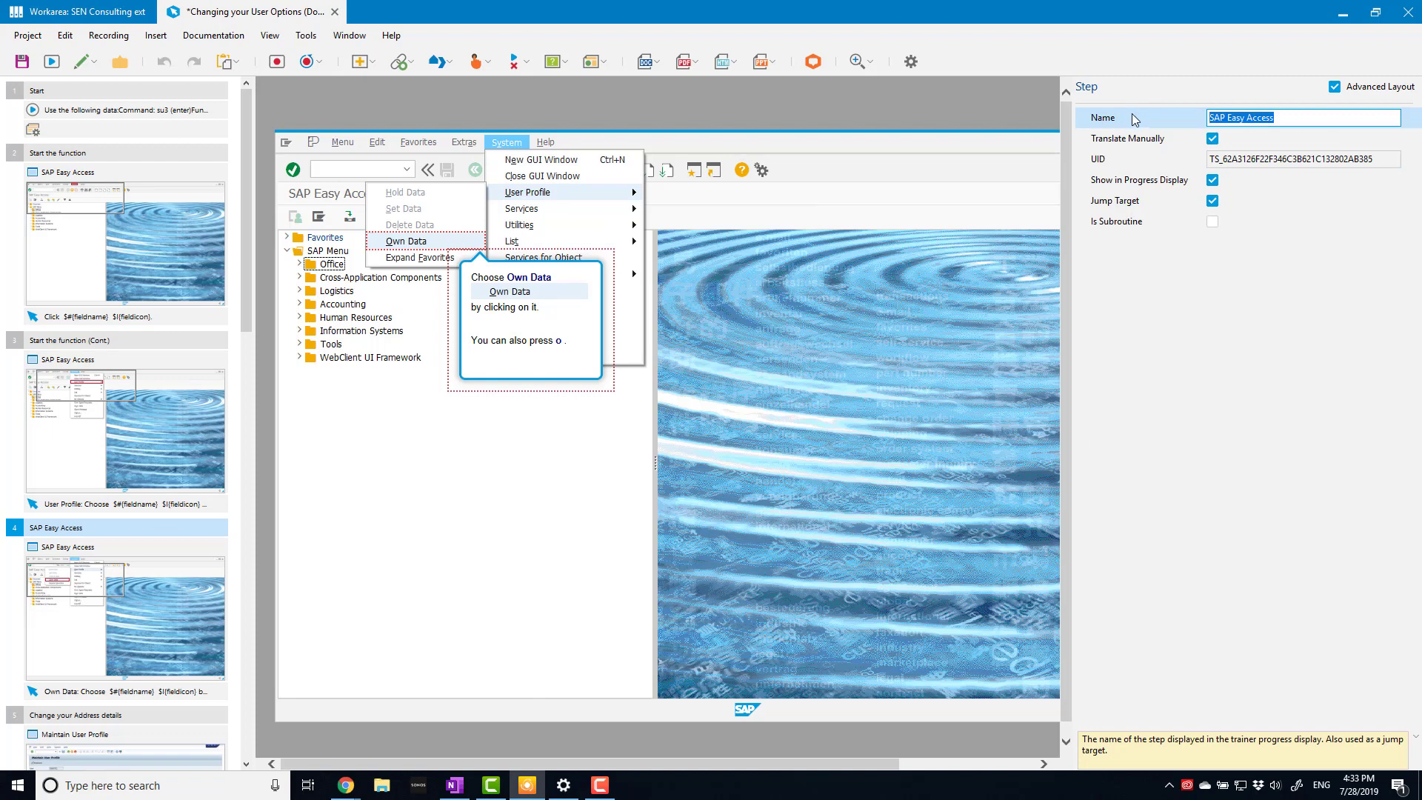
key(ctrl+v)
click(168, 193)
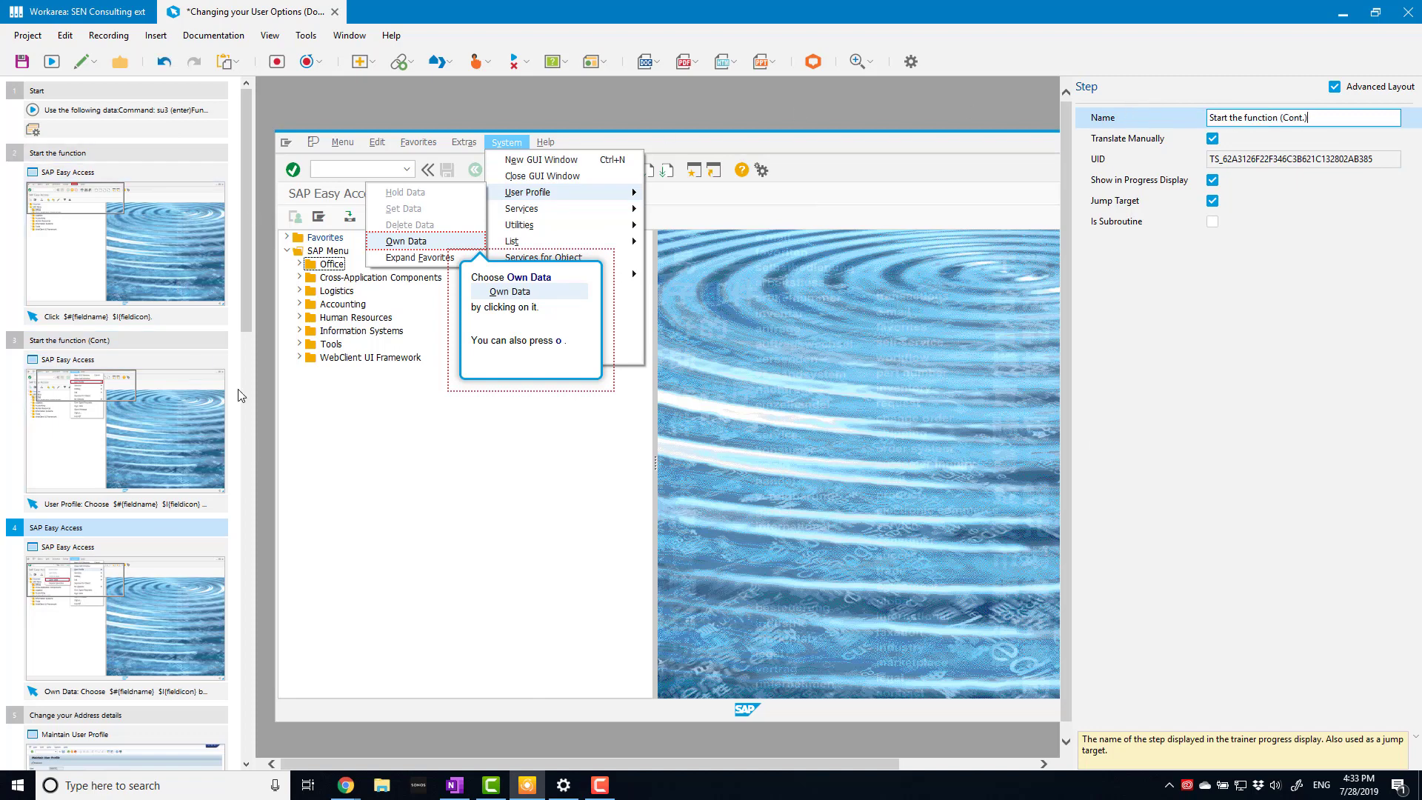
click(153, 157)
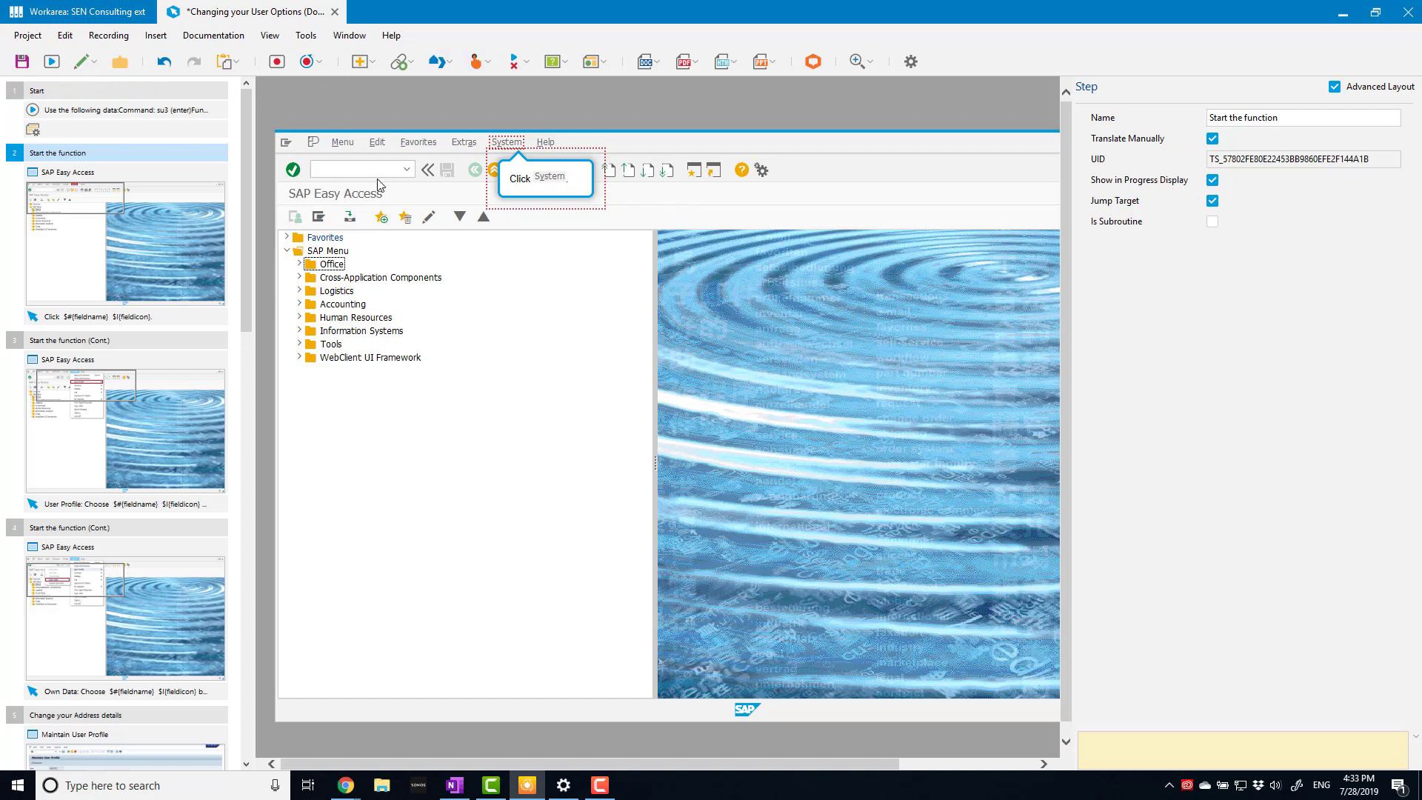
Step: Play the project as a demo, jump through its progress bar to the "Change your Address details" step, and close the playback
click(52, 63)
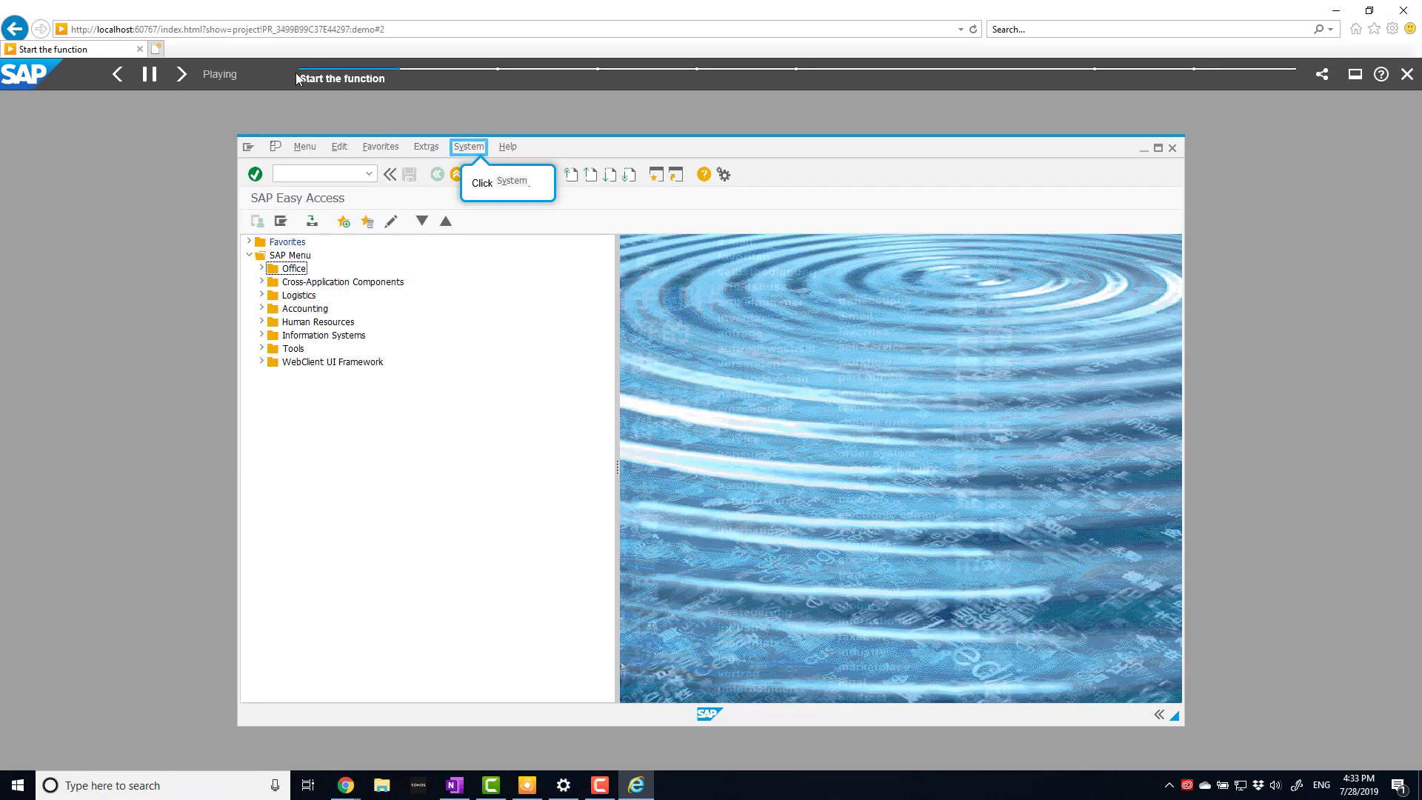
key(space)
click(599, 76)
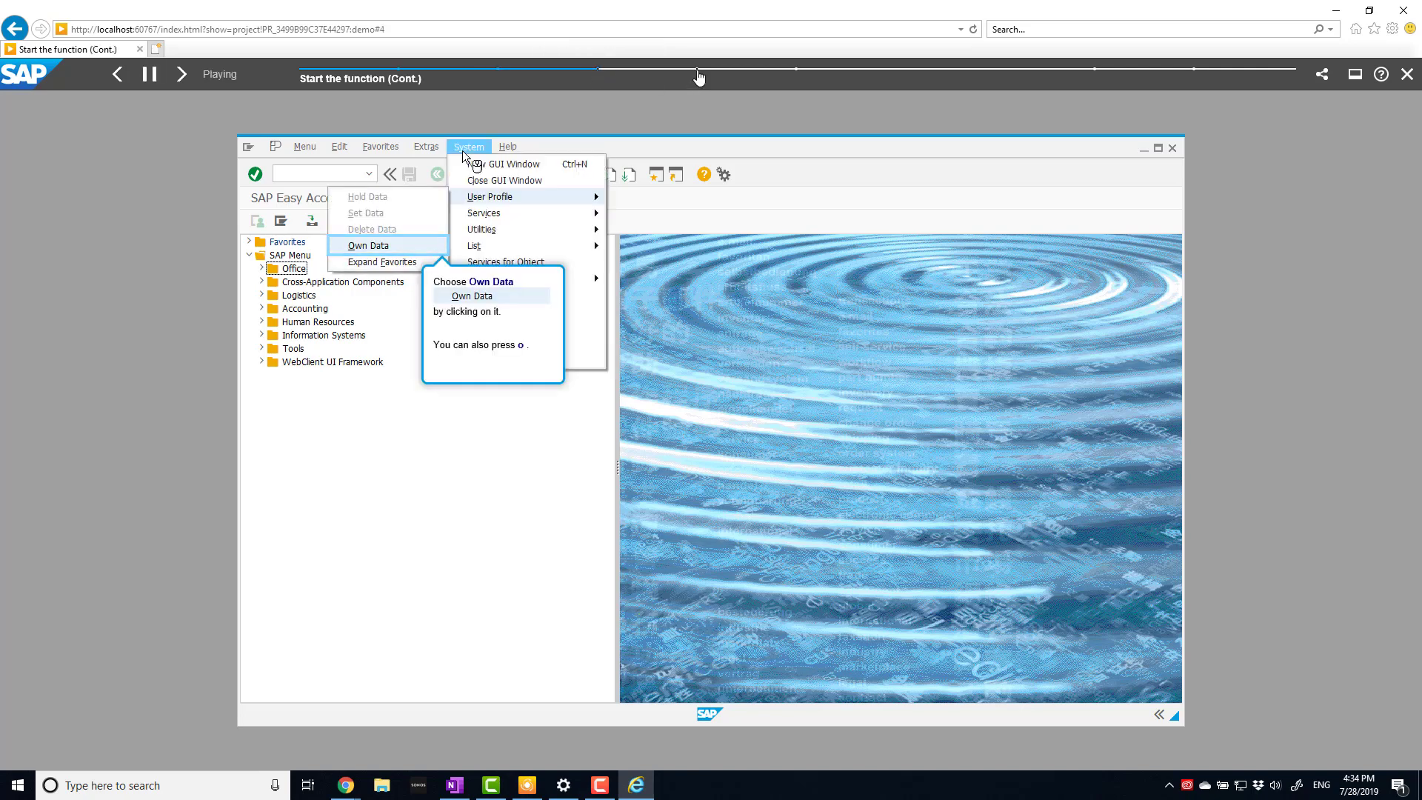
click(698, 76)
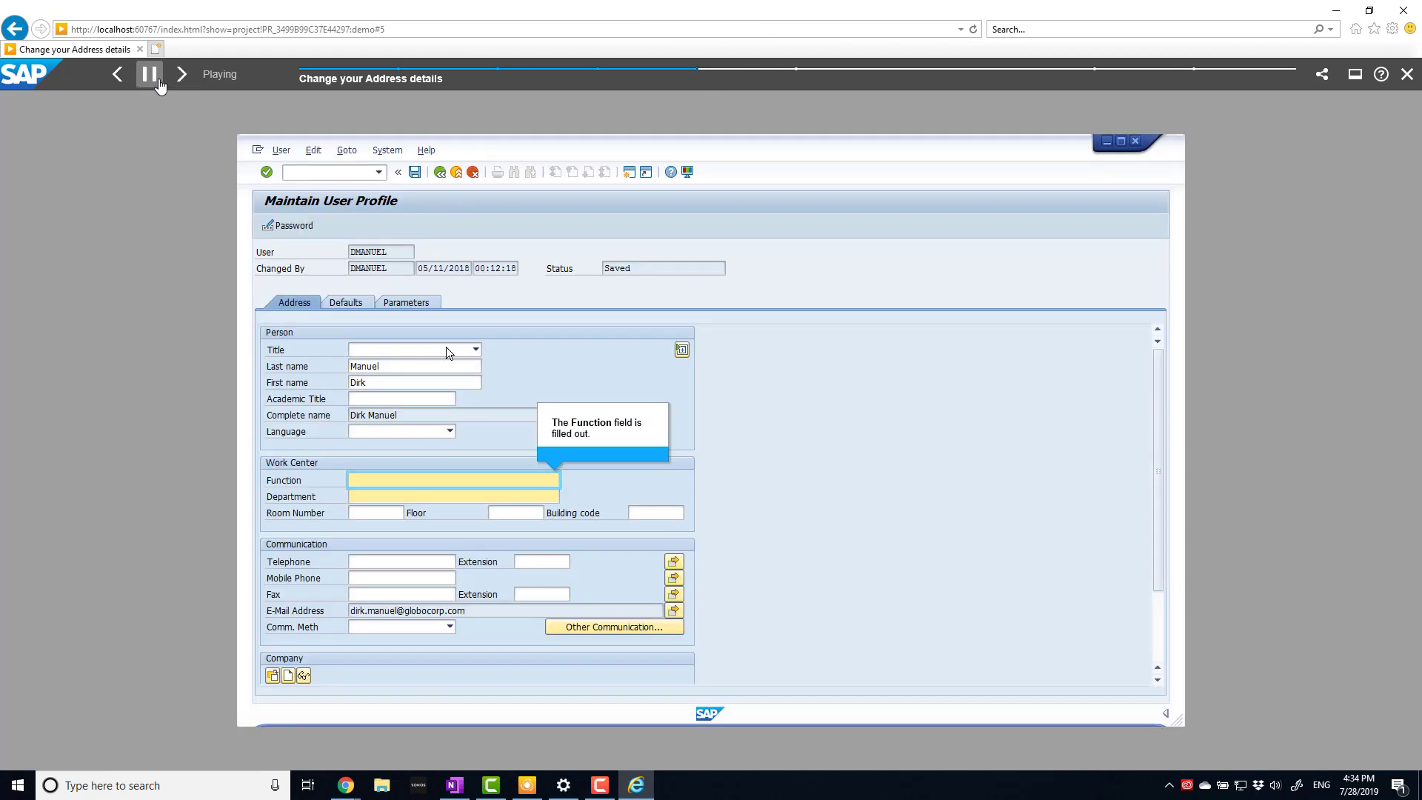
click(149, 74)
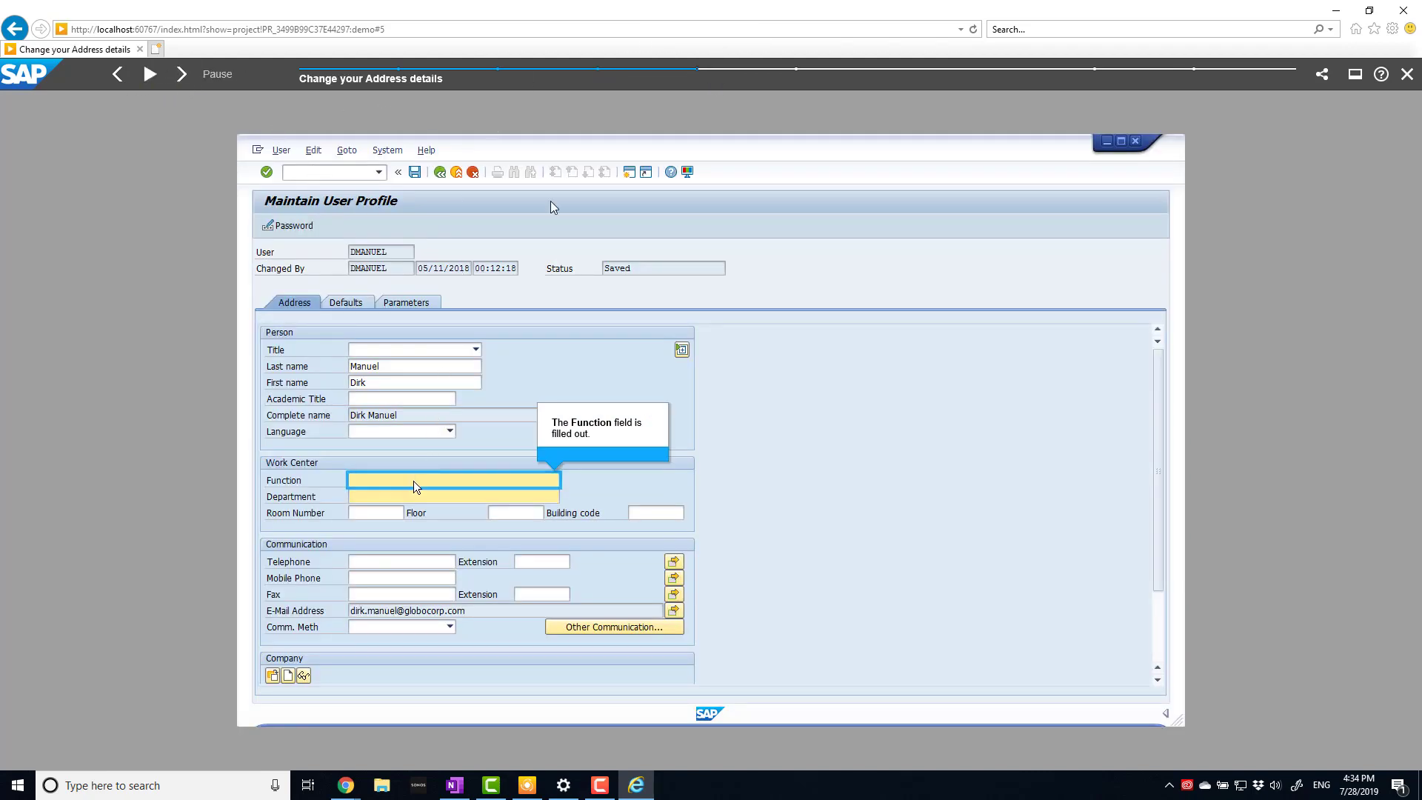
key(alt+F4)
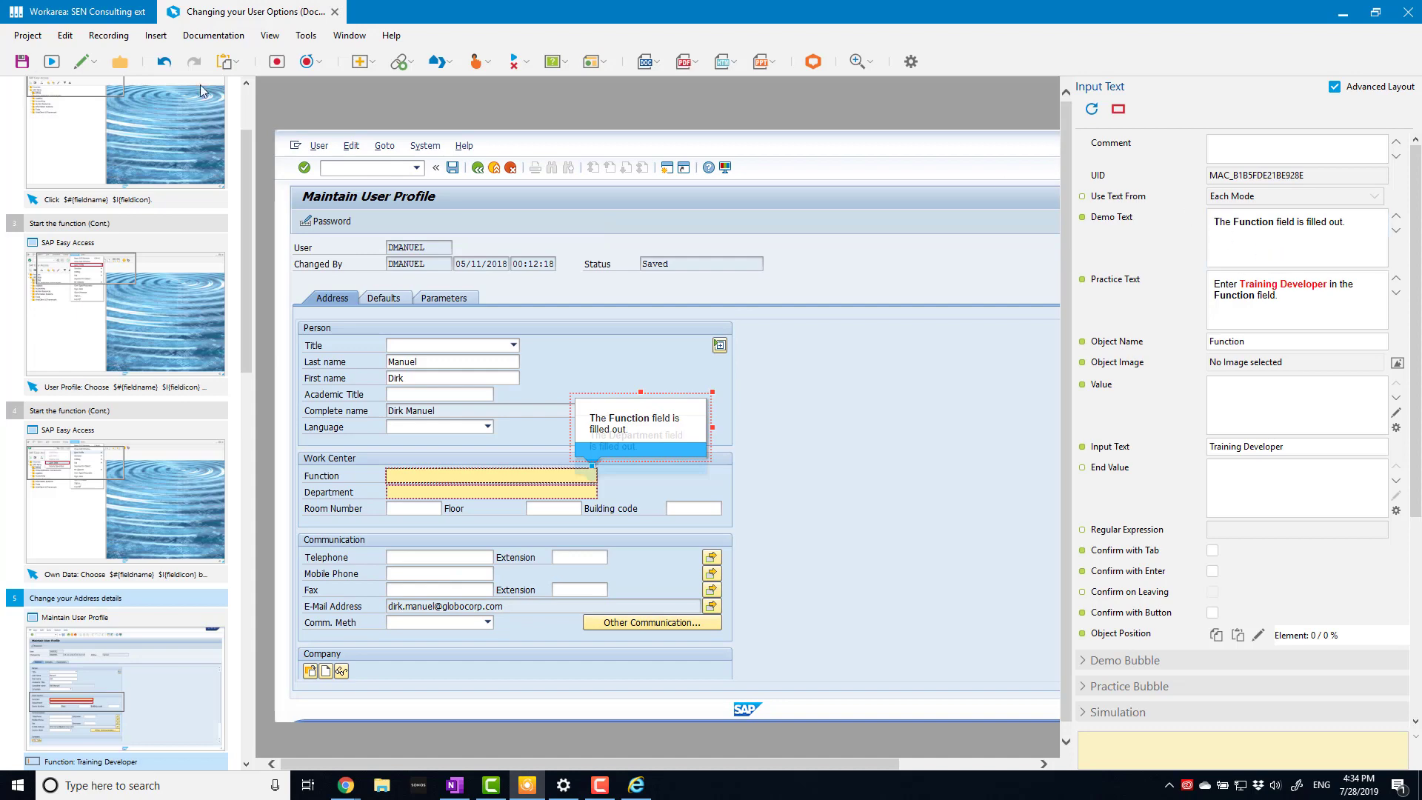
Step: Examine the Jump Target property of the "Start the function" step
click(74, 154)
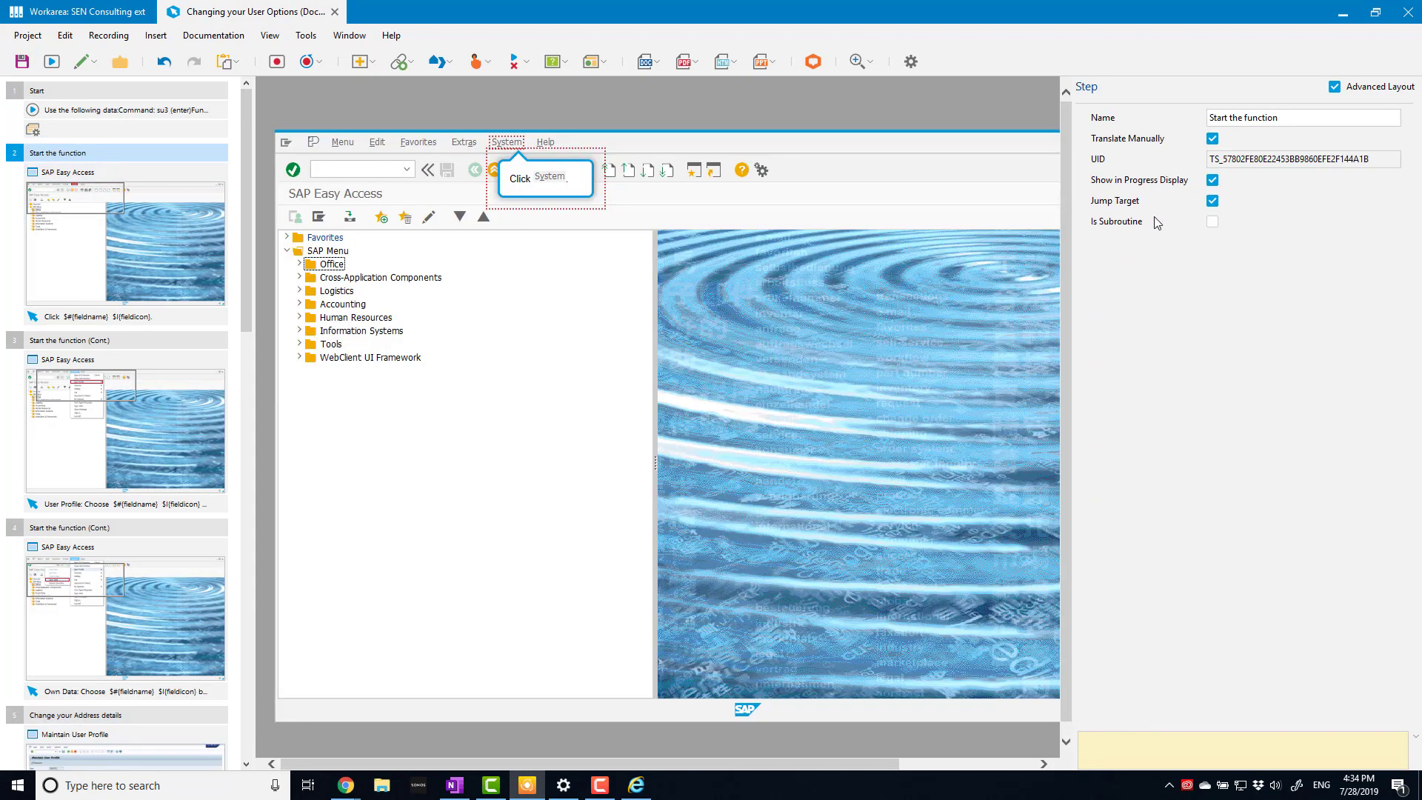
click(1145, 204)
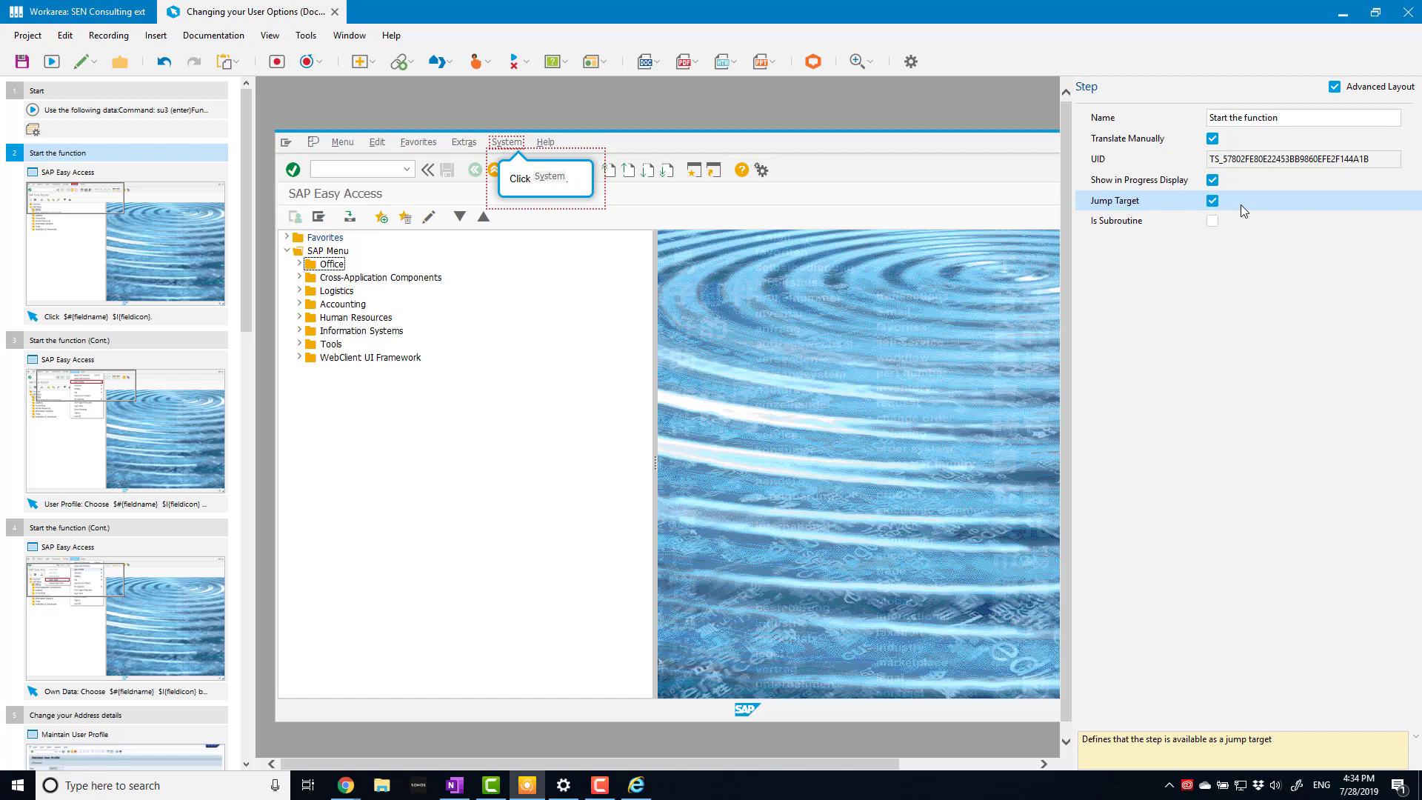
Step: Examine the Jump Target setting of the System click action in the "Start the function" step
click(140, 319)
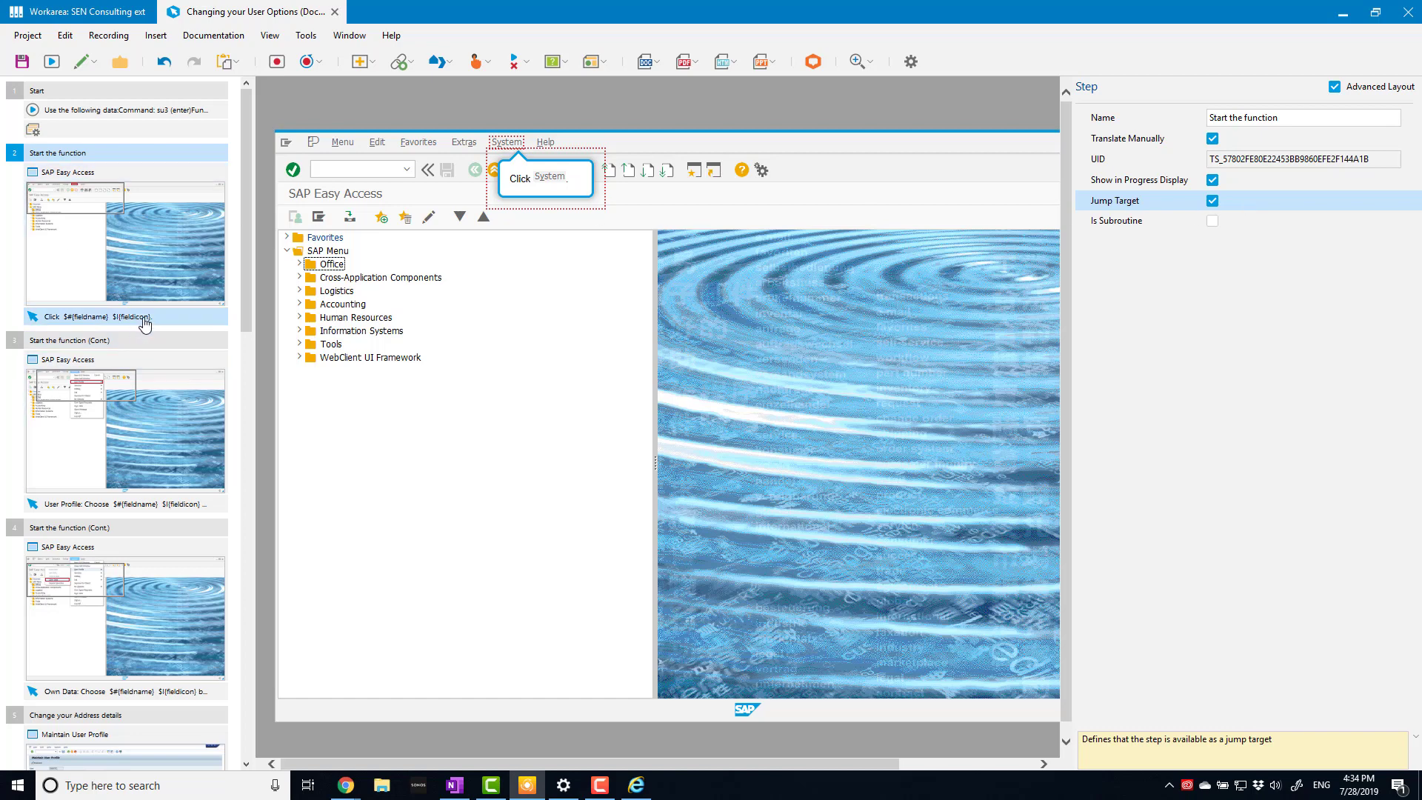
scroll(1416, 703, down, 1)
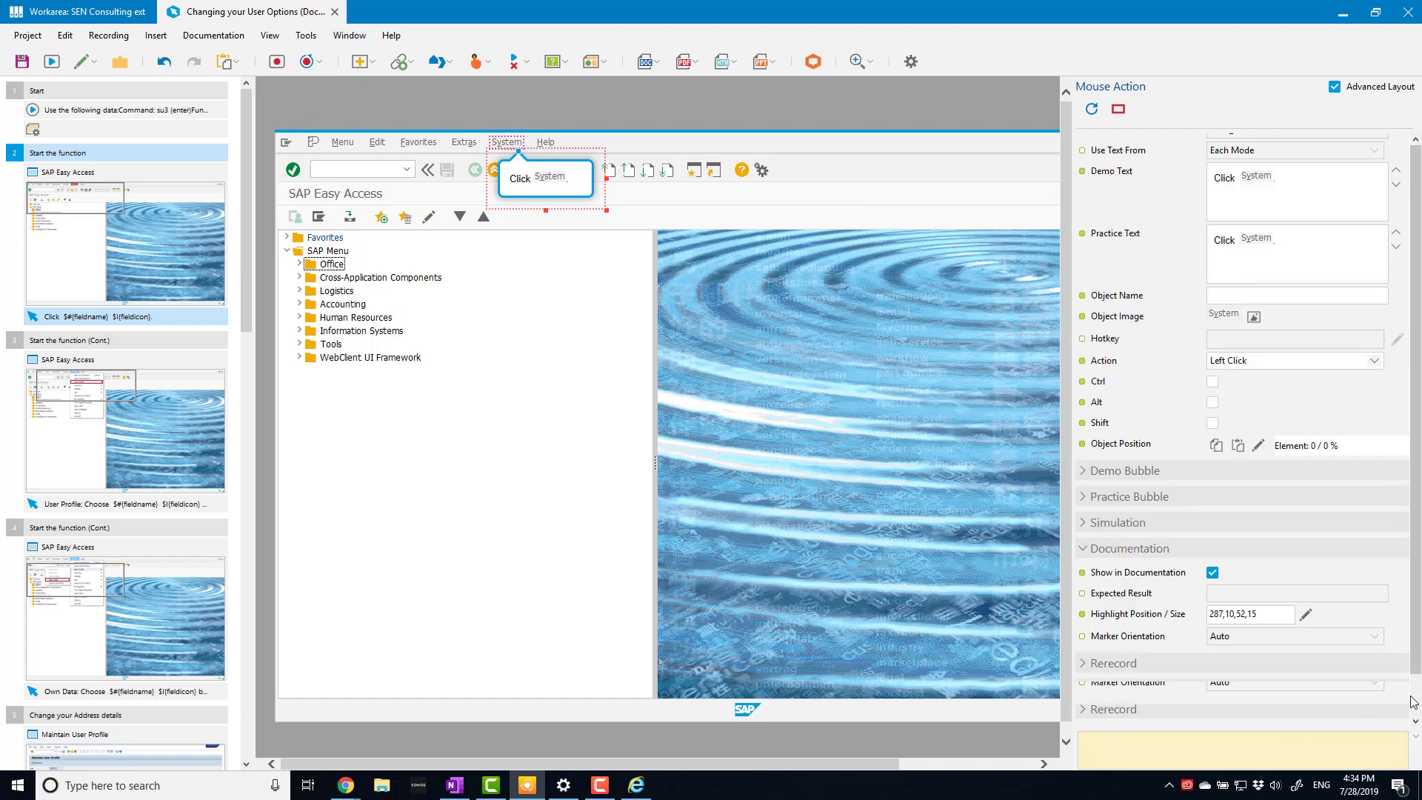
click(1111, 715)
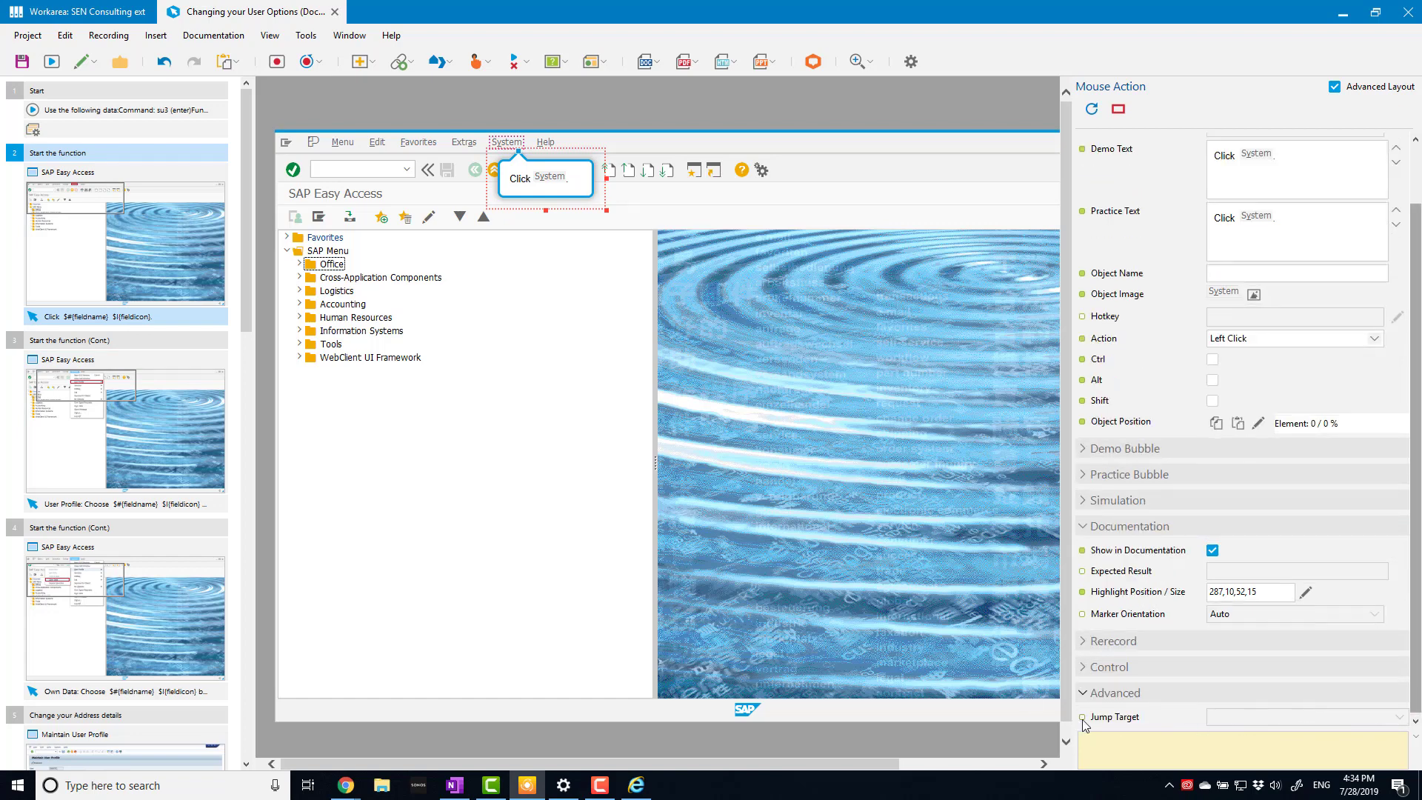
click(1300, 720)
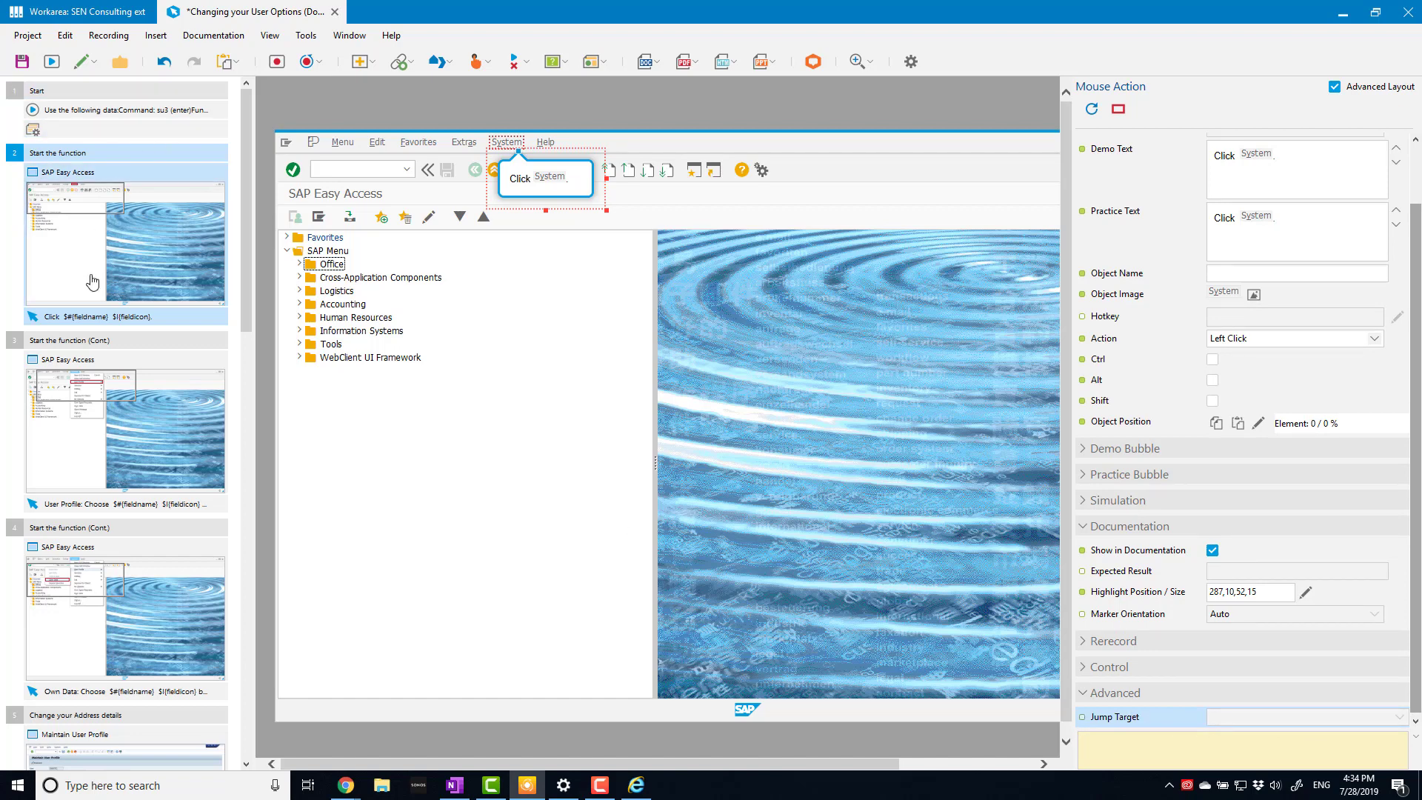
key(alt+Tab)
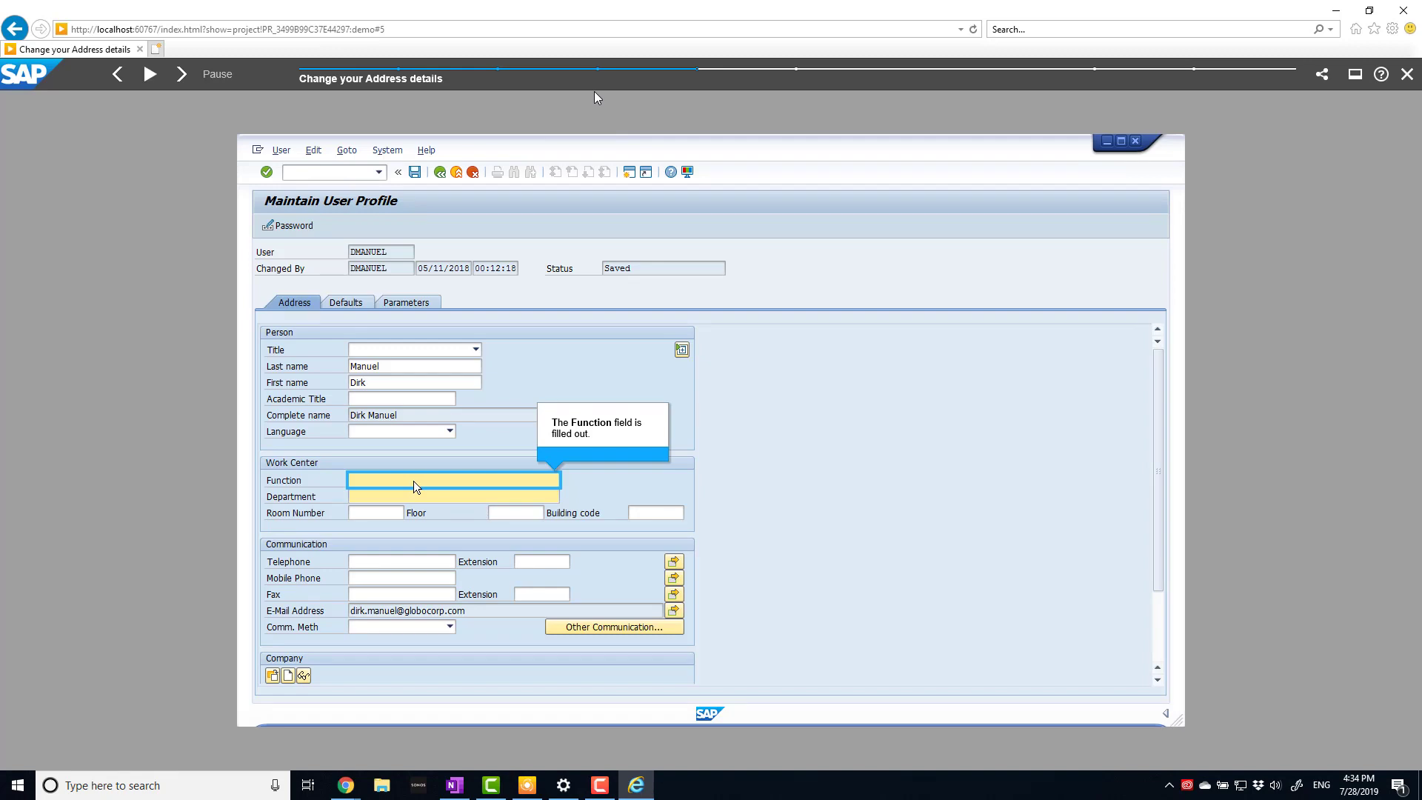
key(alt+Tab)
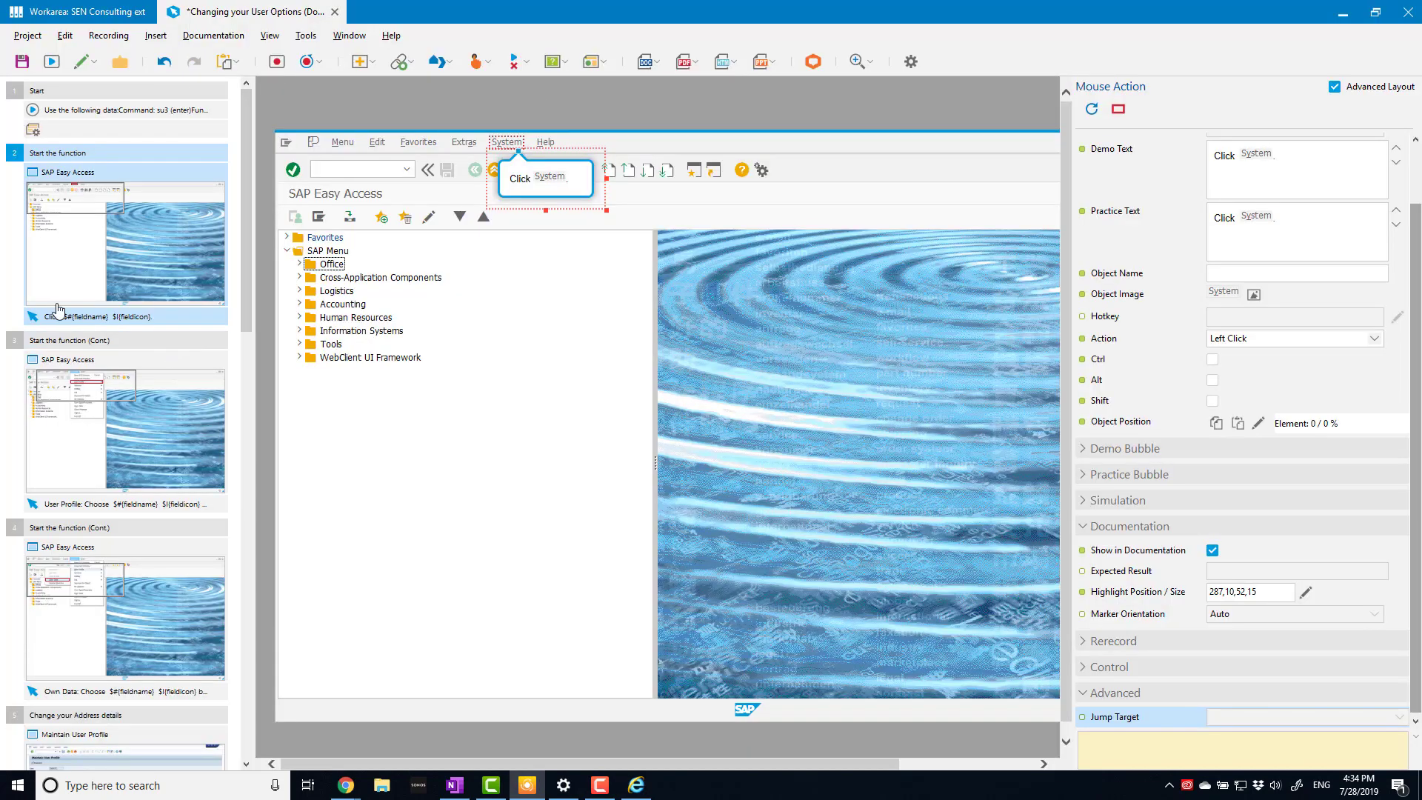
Step: Open the User Profile "Start the function (Cont.)" step's properties, jump to that step in the browser playback, pause there, and return to the editor
click(174, 346)
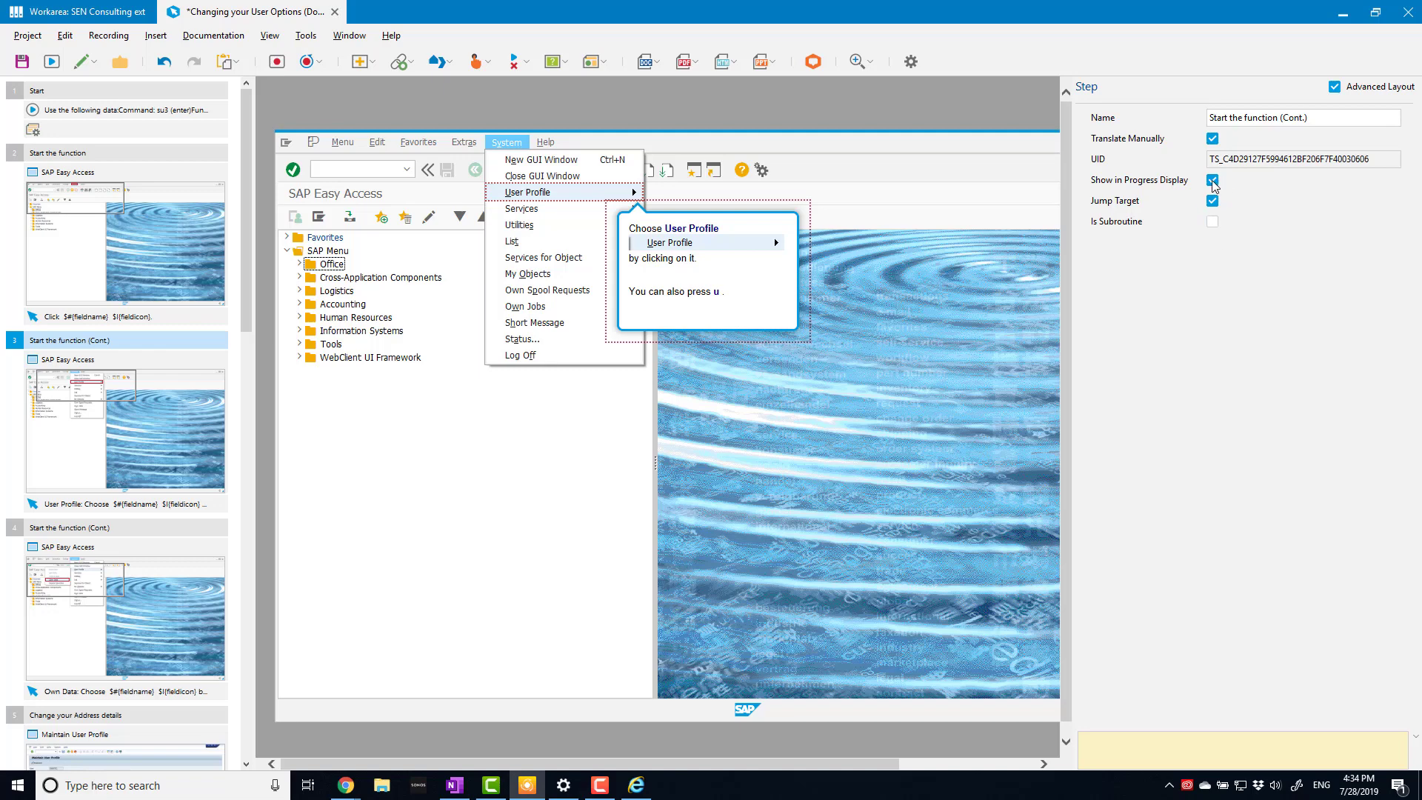
key(alt+Tab)
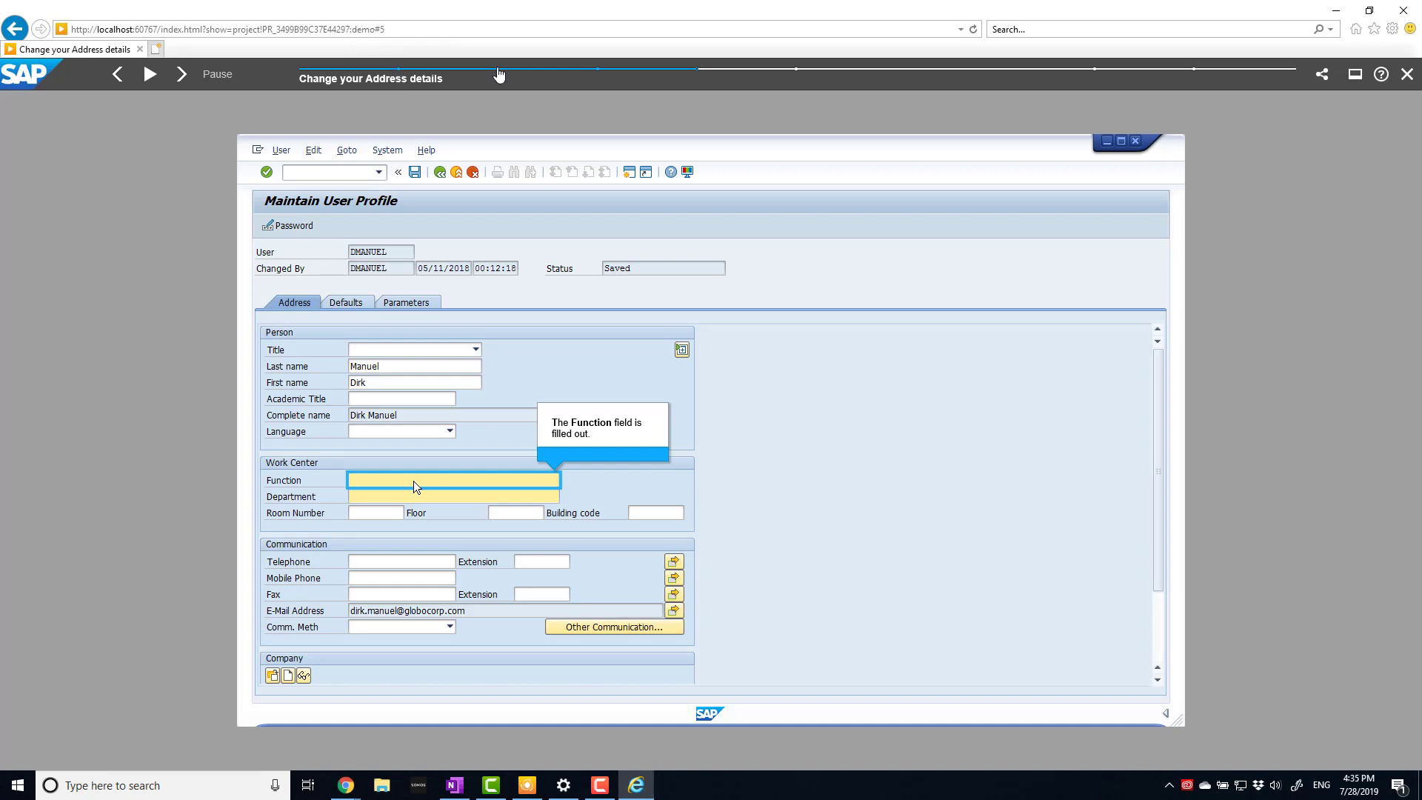
click(498, 70)
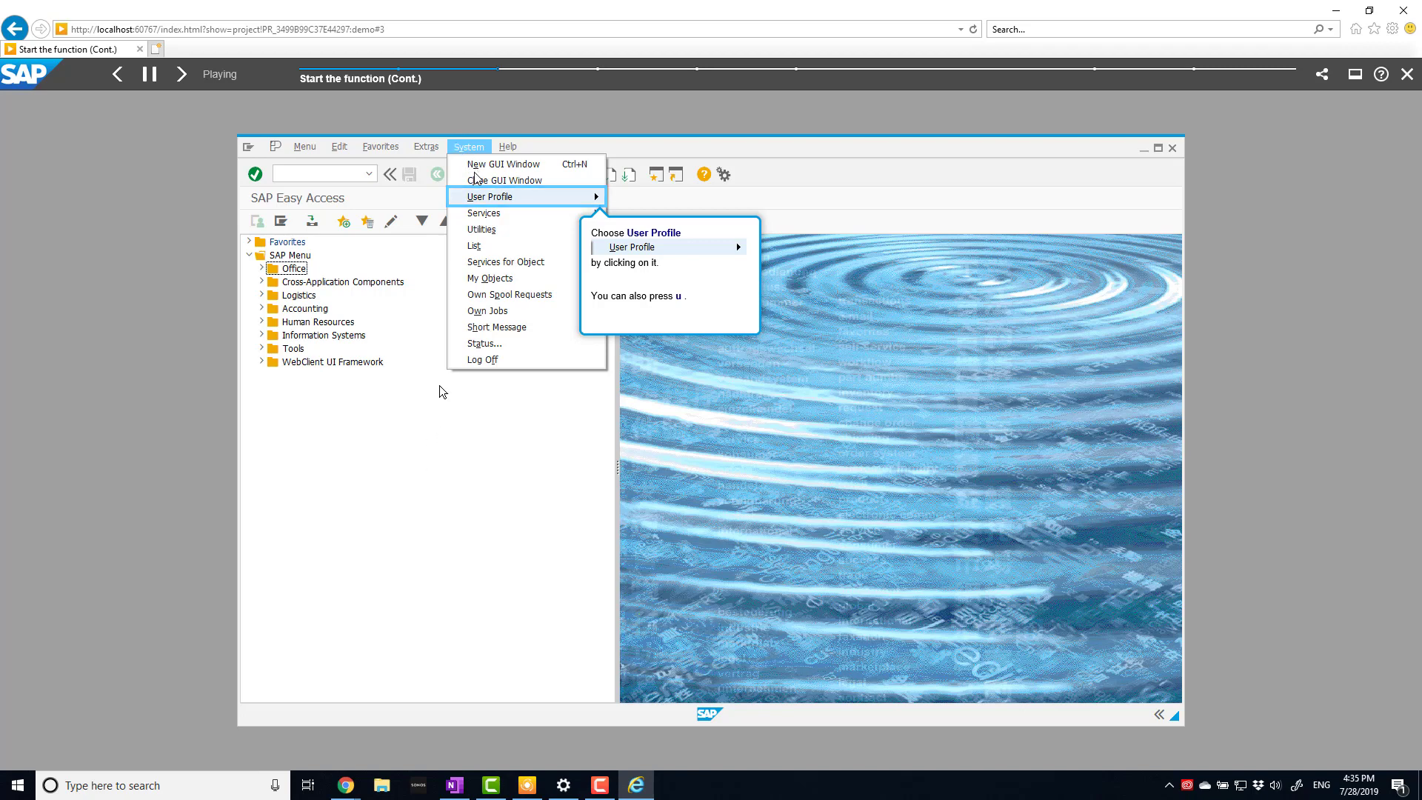
click(148, 75)
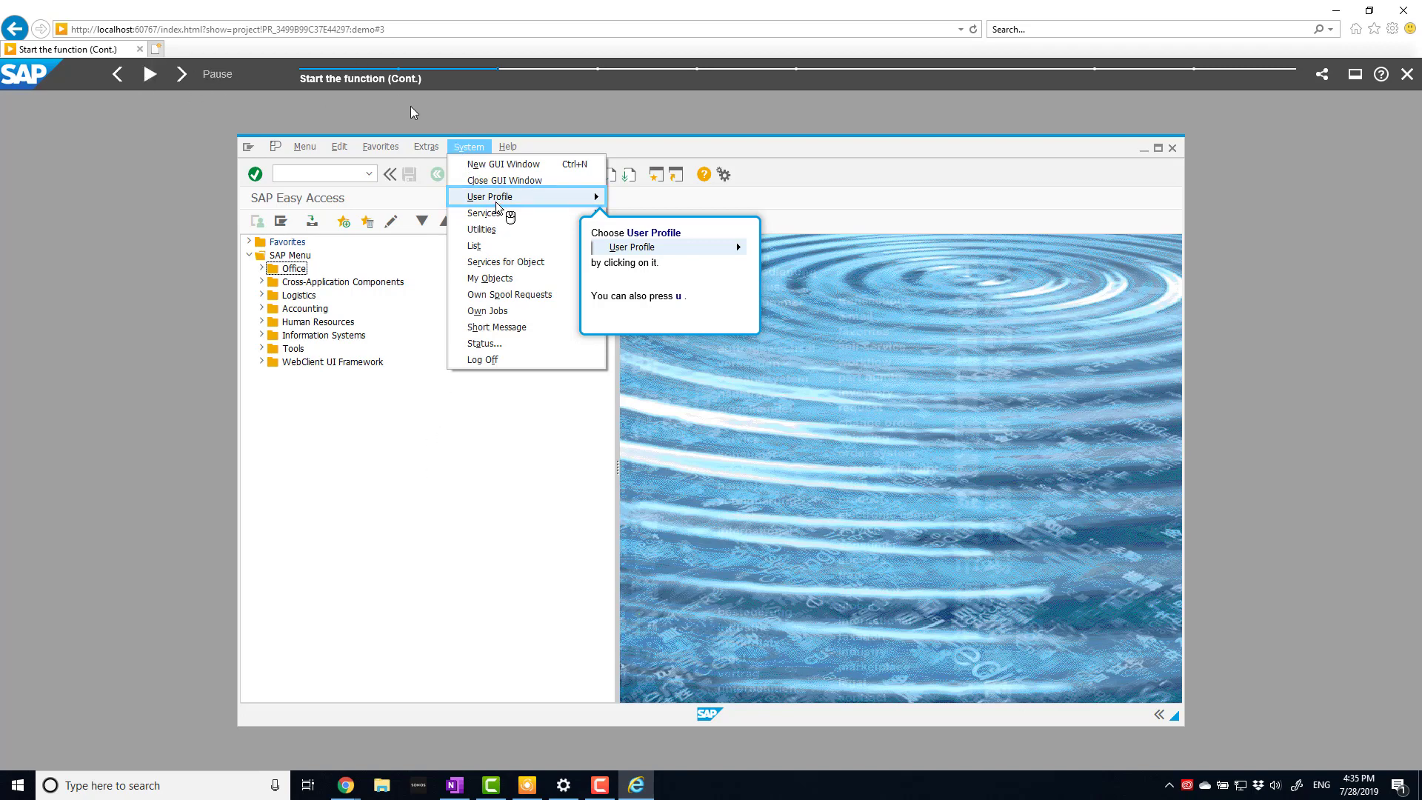
key(alt+Tab)
click(143, 152)
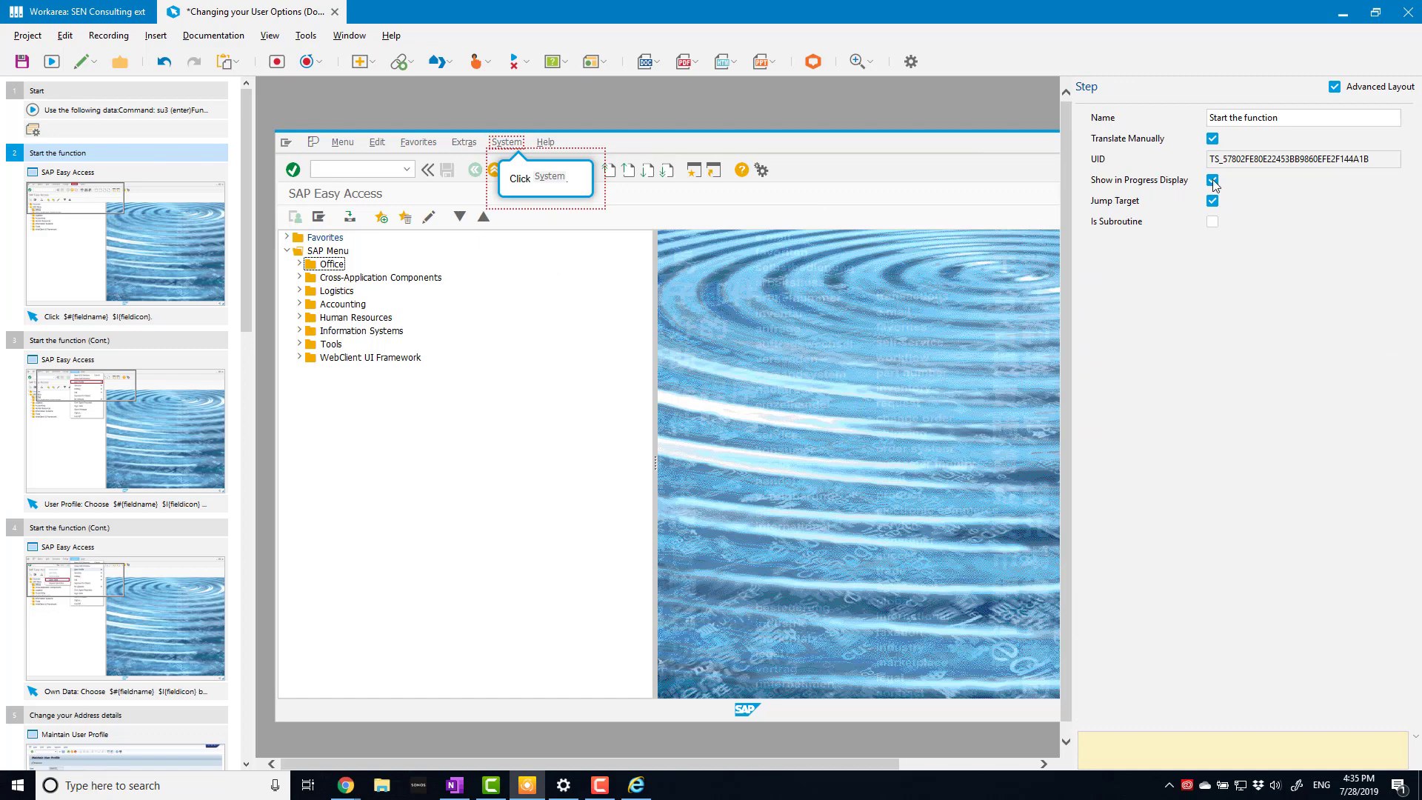
click(1212, 180)
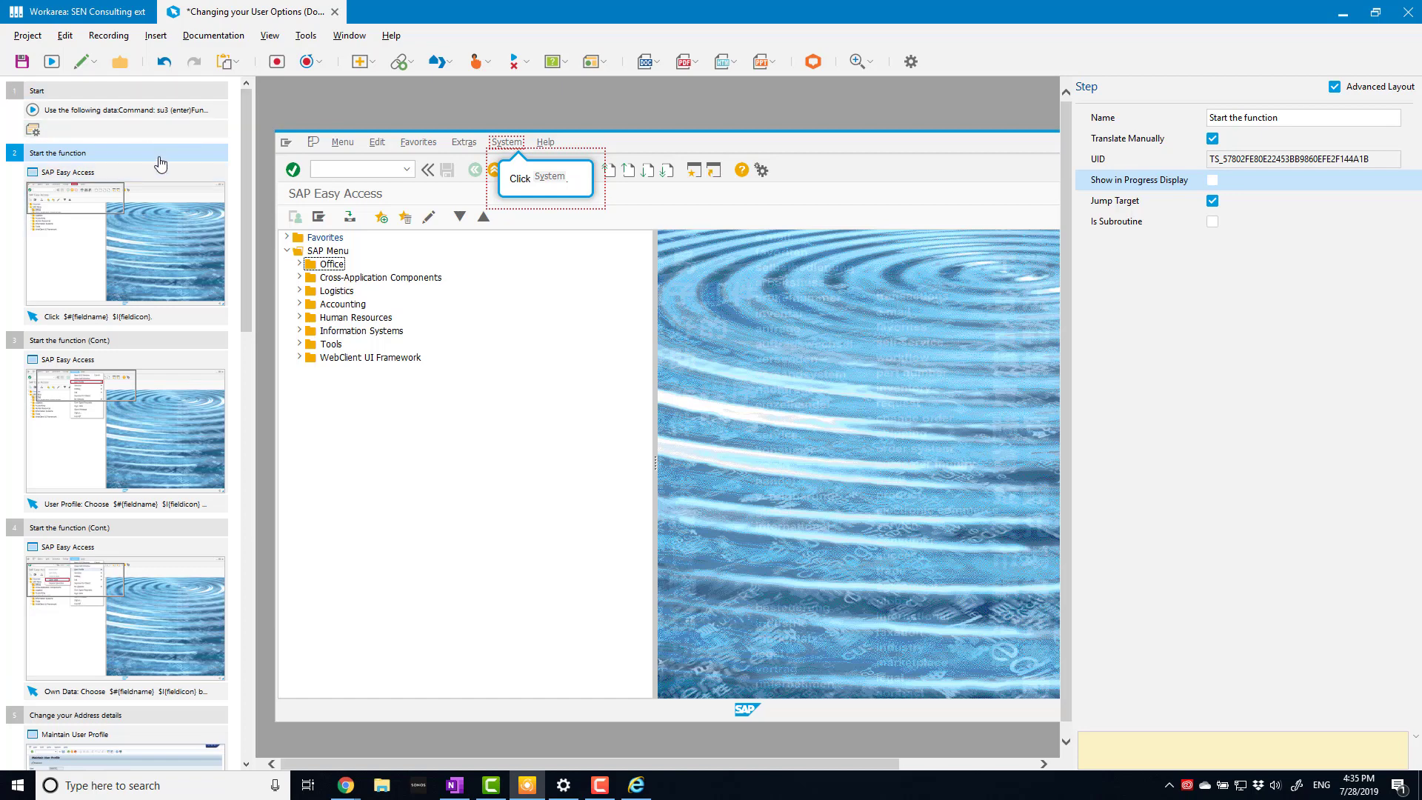
click(1214, 180)
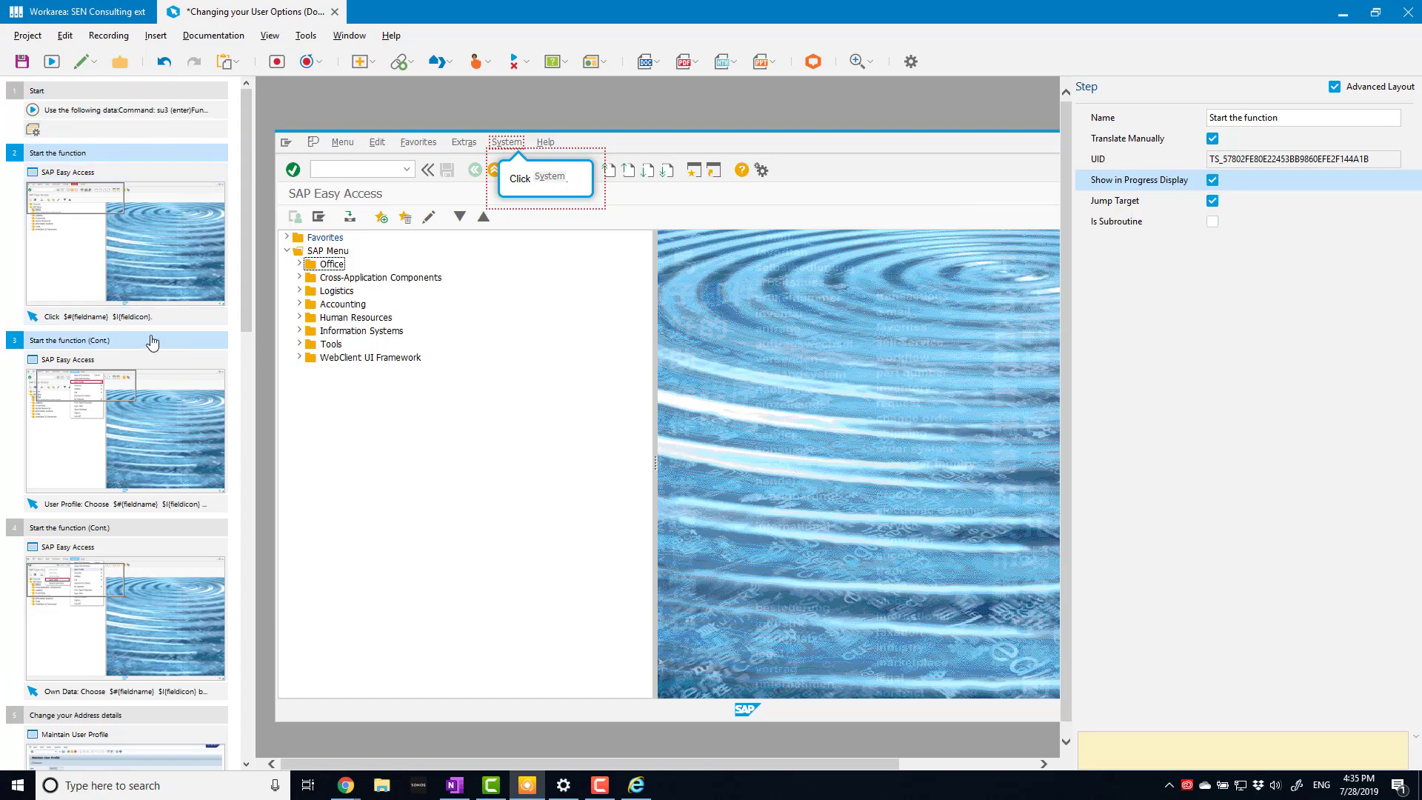
Step: Exclude both "Start the function (Cont.)" steps from the progress display and save the project
click(211, 342)
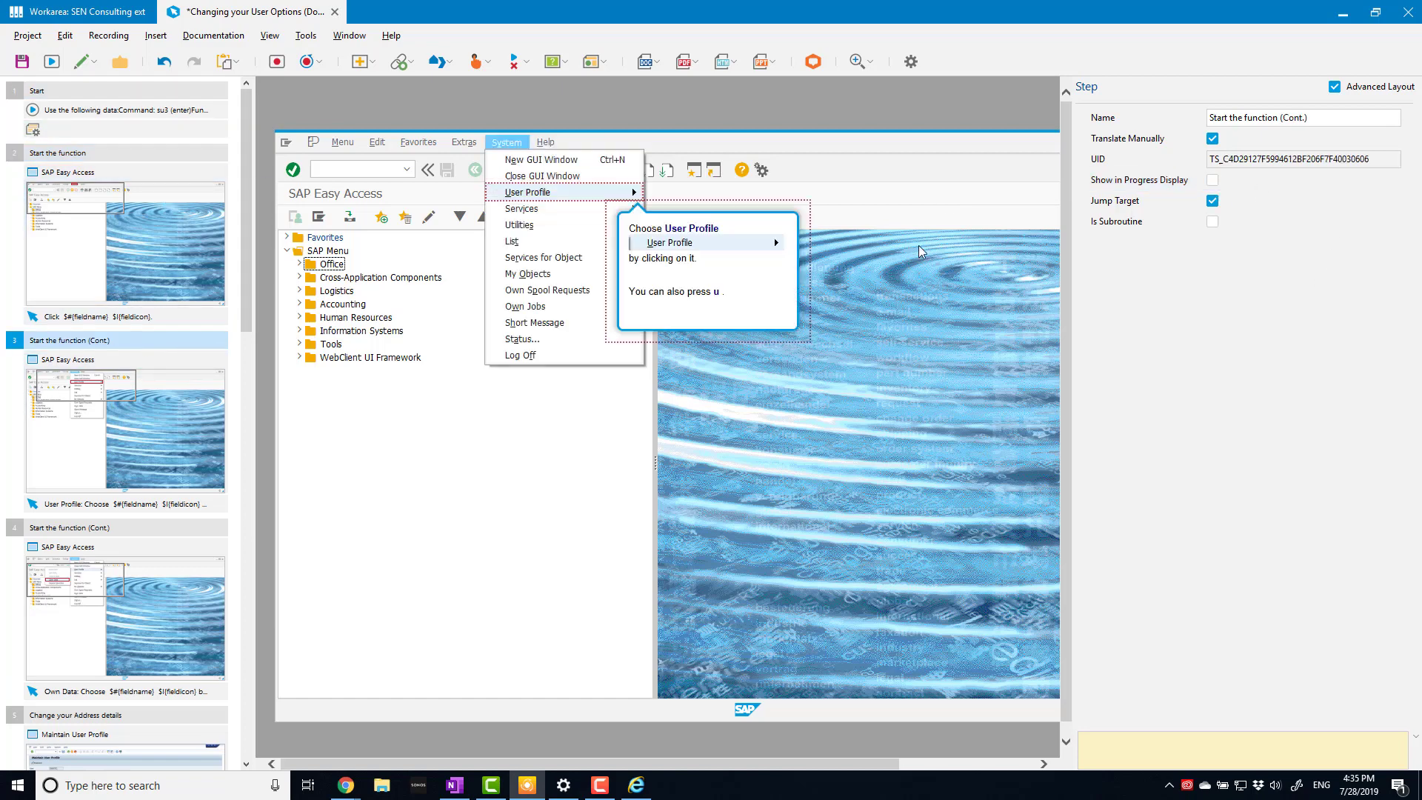
click(154, 529)
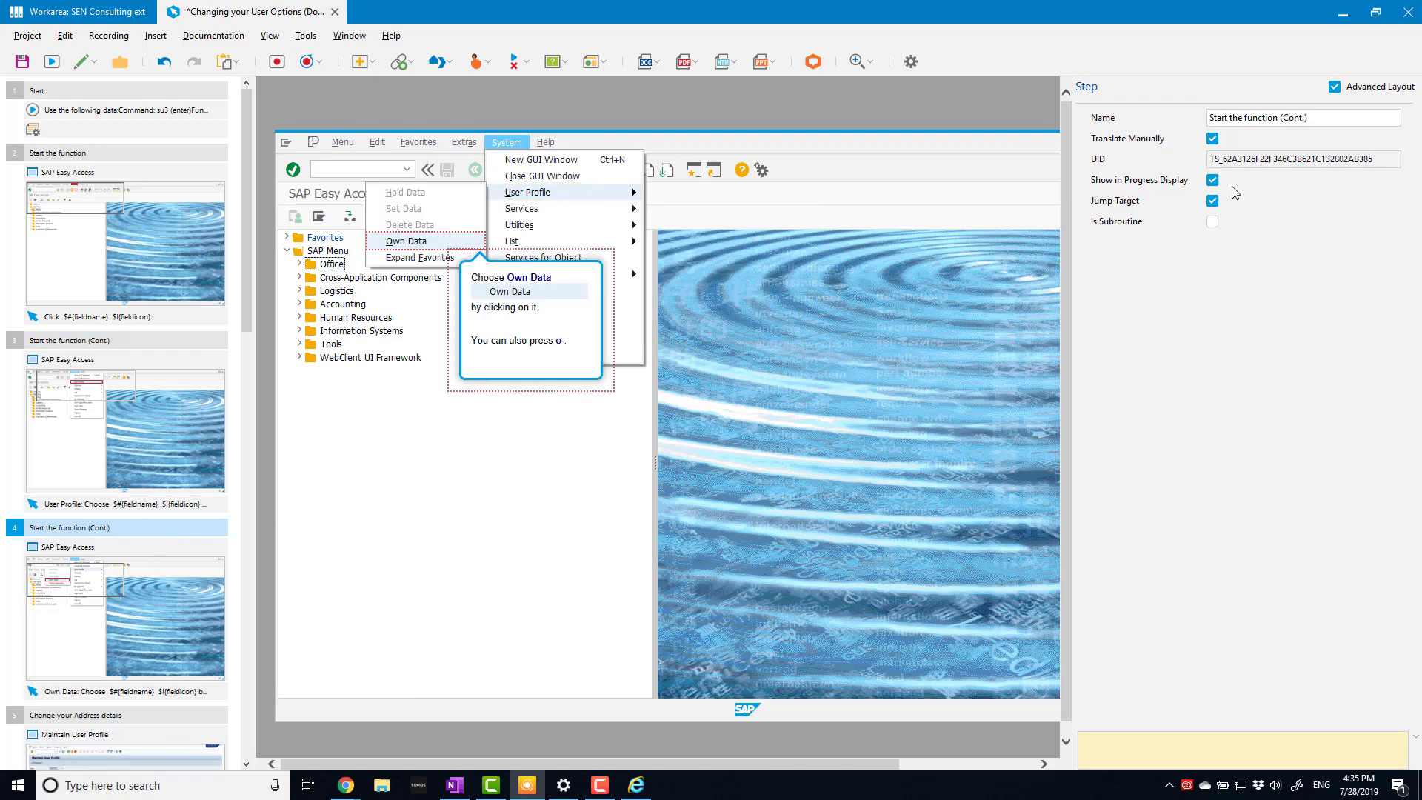
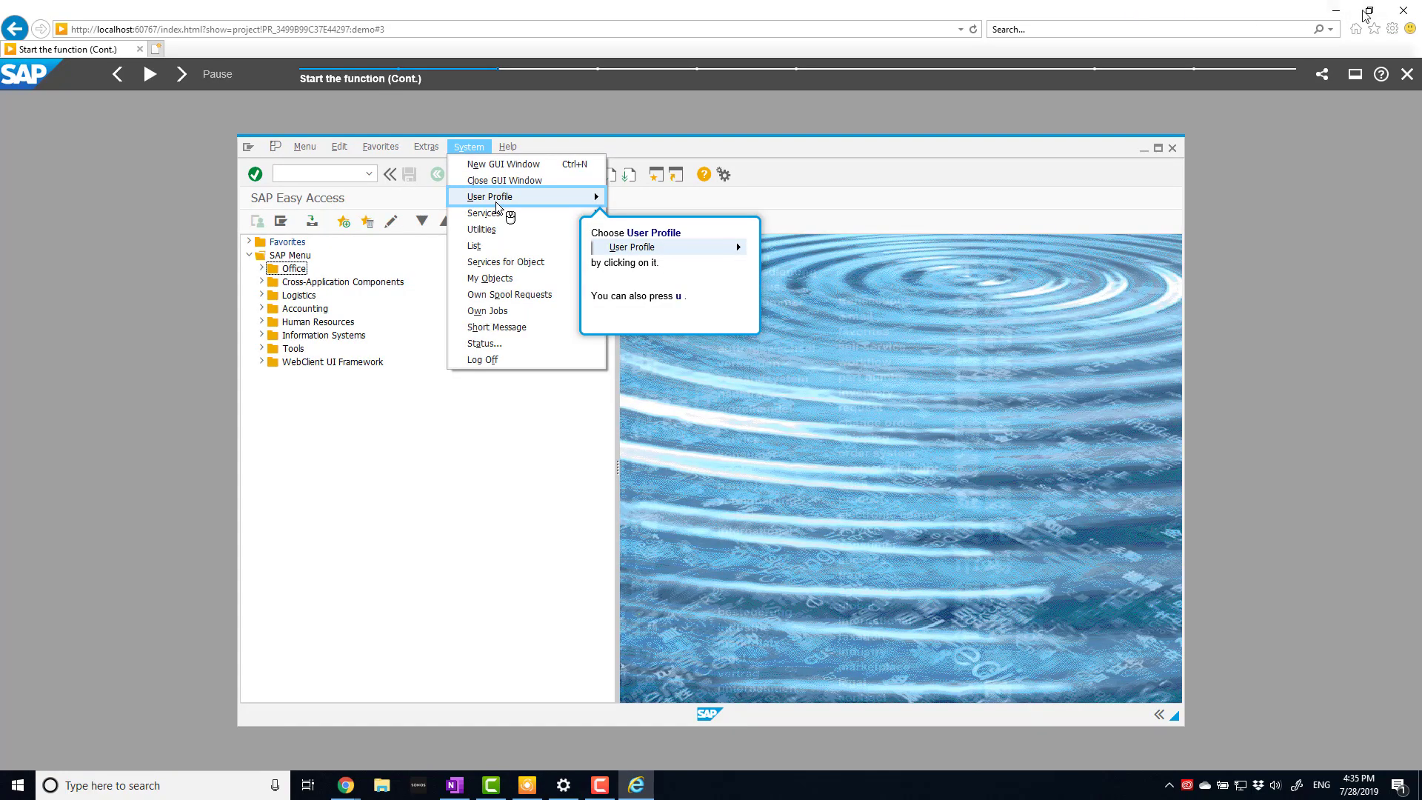
click(1403, 11)
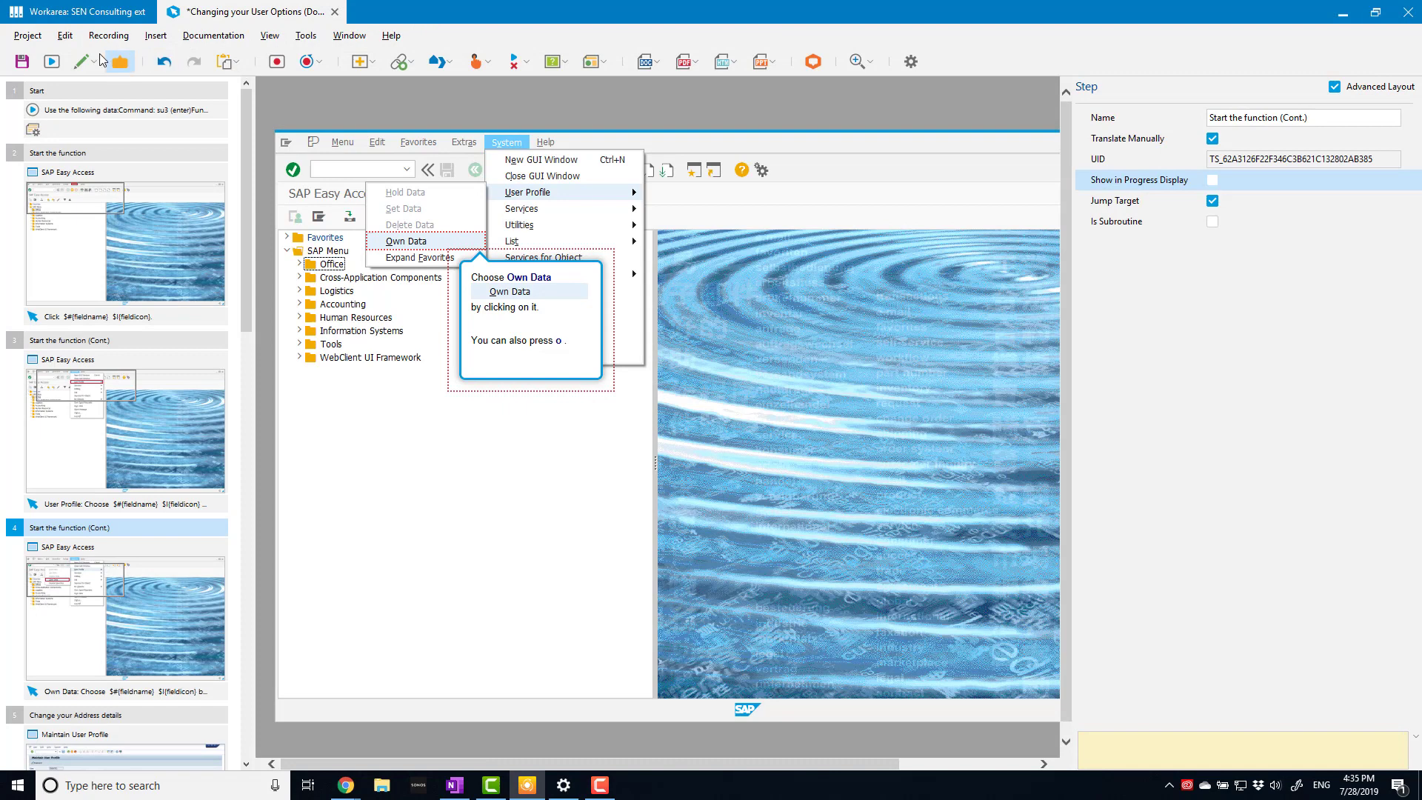
key(ctrl+s)
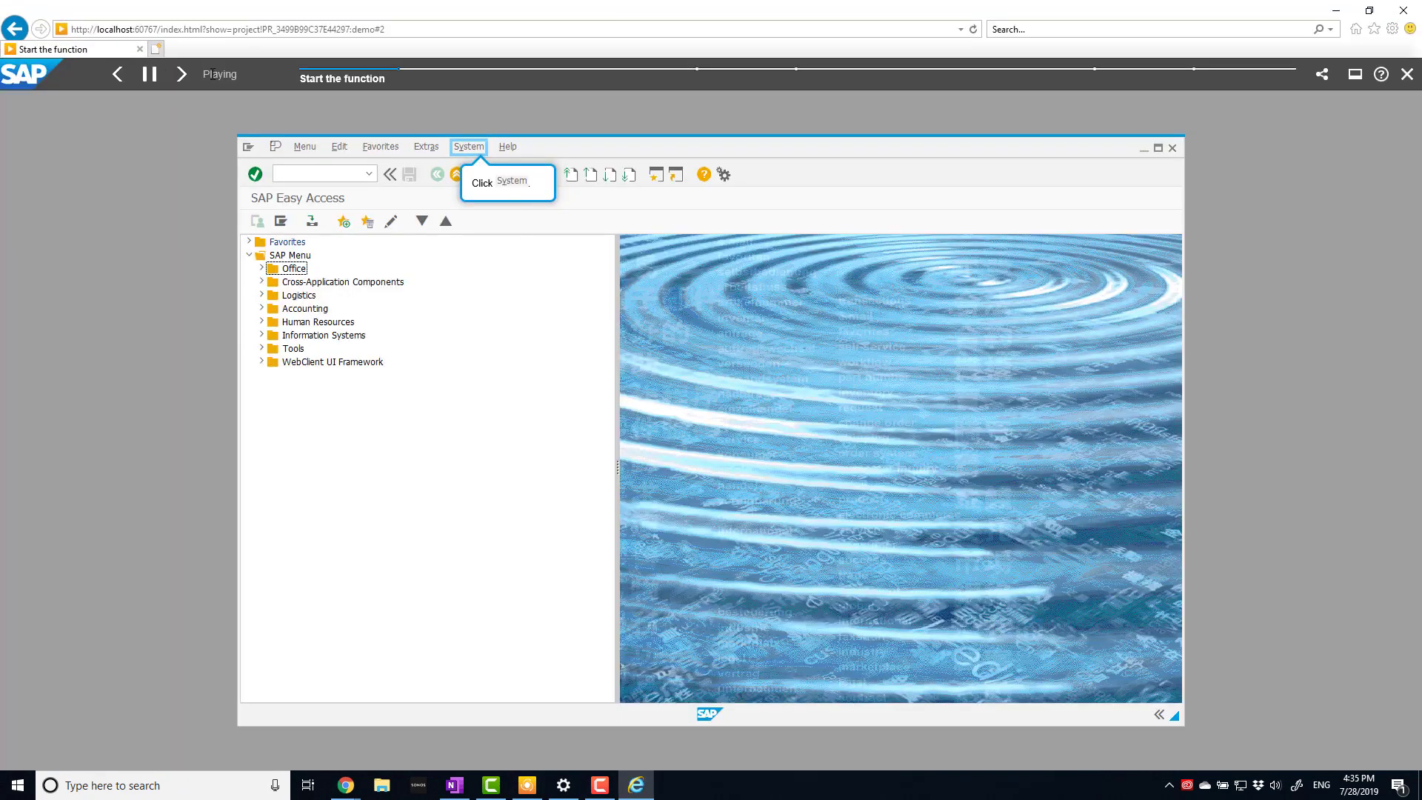
Step: Play the demo through the "Start the function" steps to check the progress display, pausing at the Own Data selection
click(150, 74)
click(182, 74)
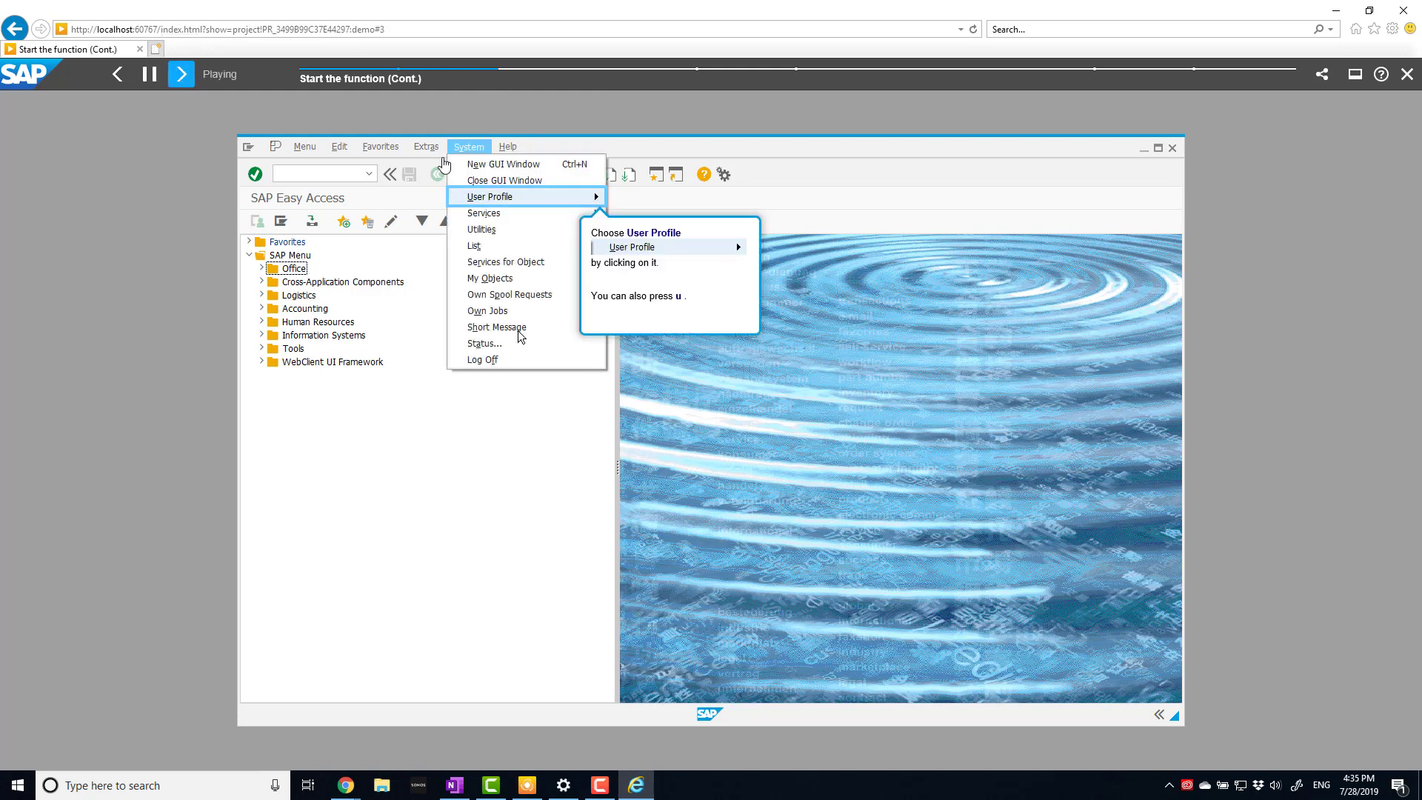
click(152, 77)
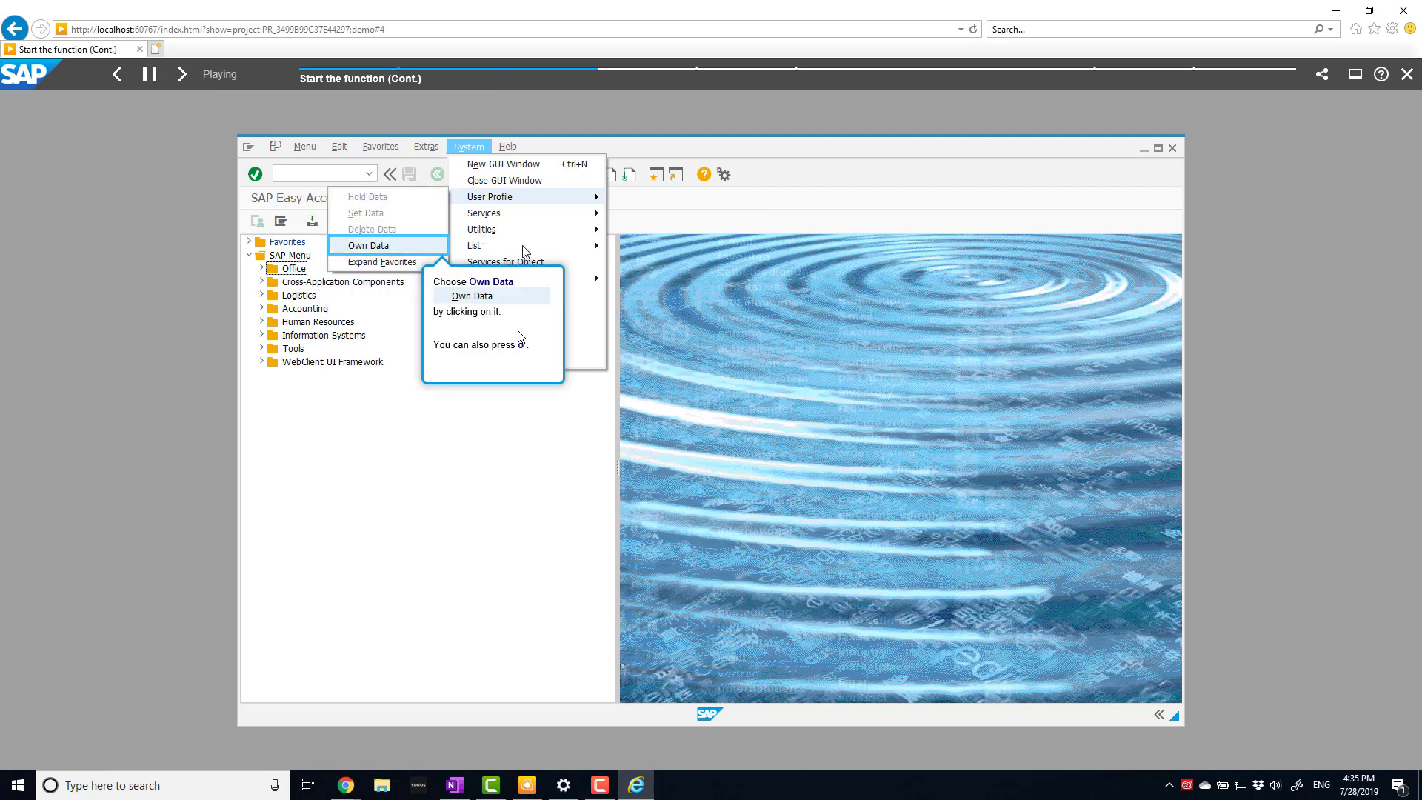
click(156, 77)
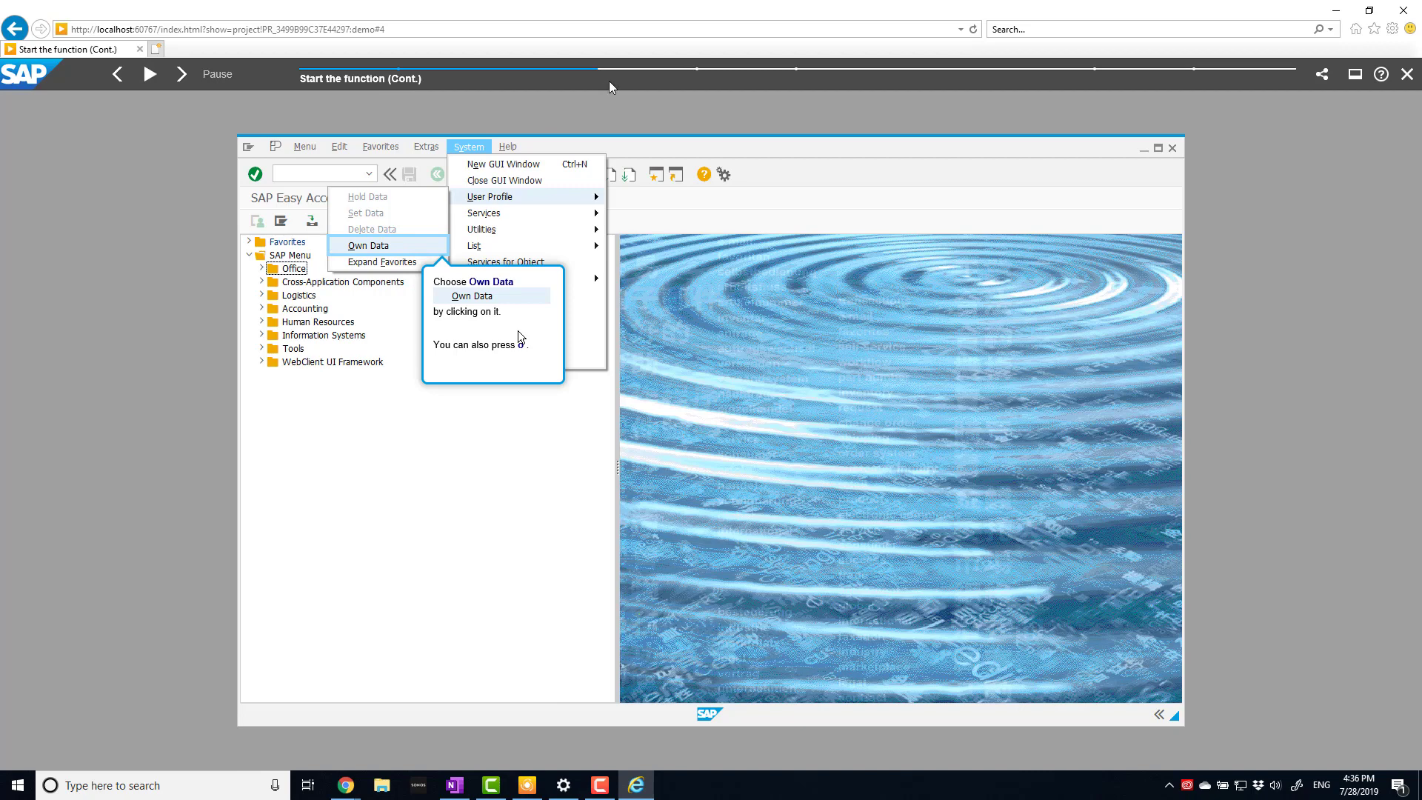
Step: Compare the "Start the function" step's display and jump properties with the playback's progress bar, and close the playback
key(alt+F4)
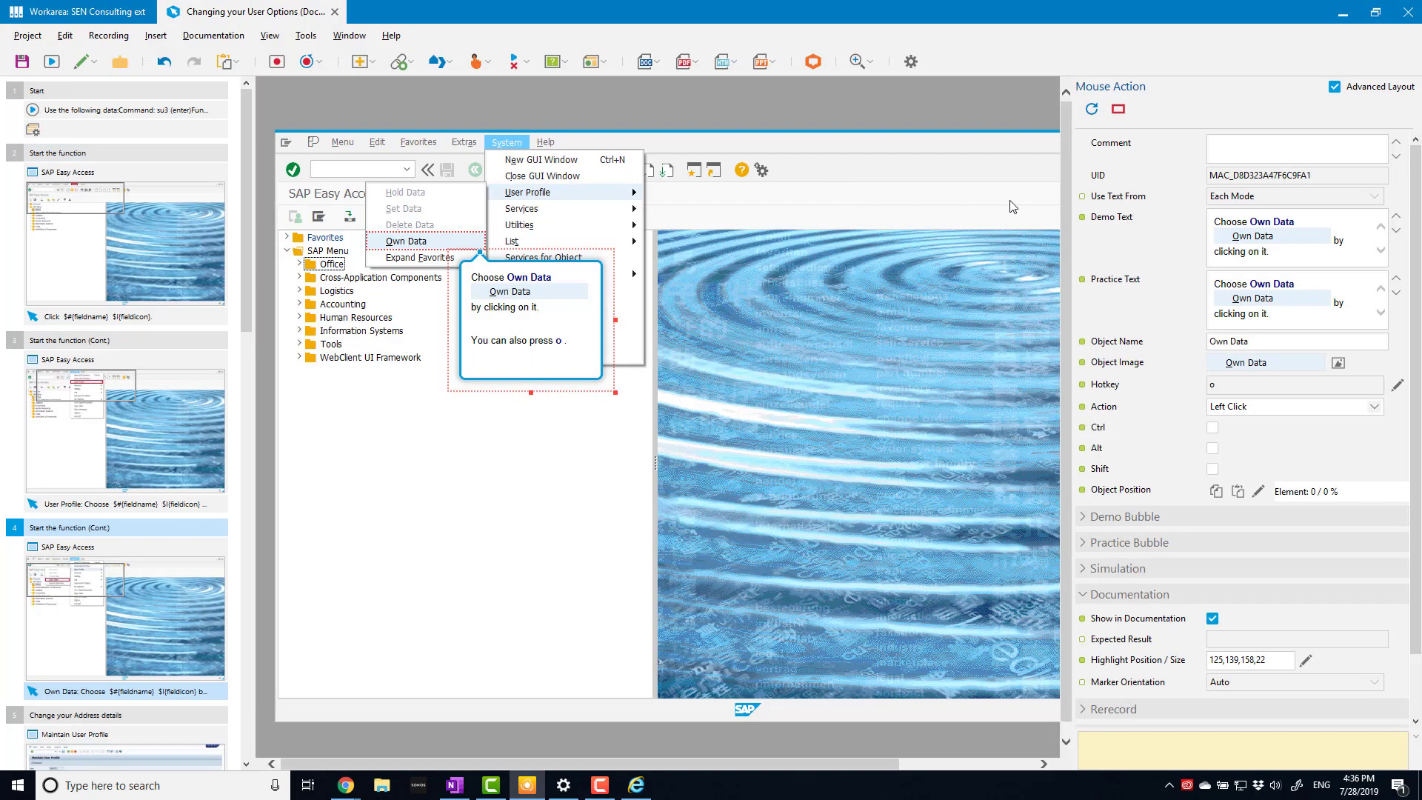
click(139, 155)
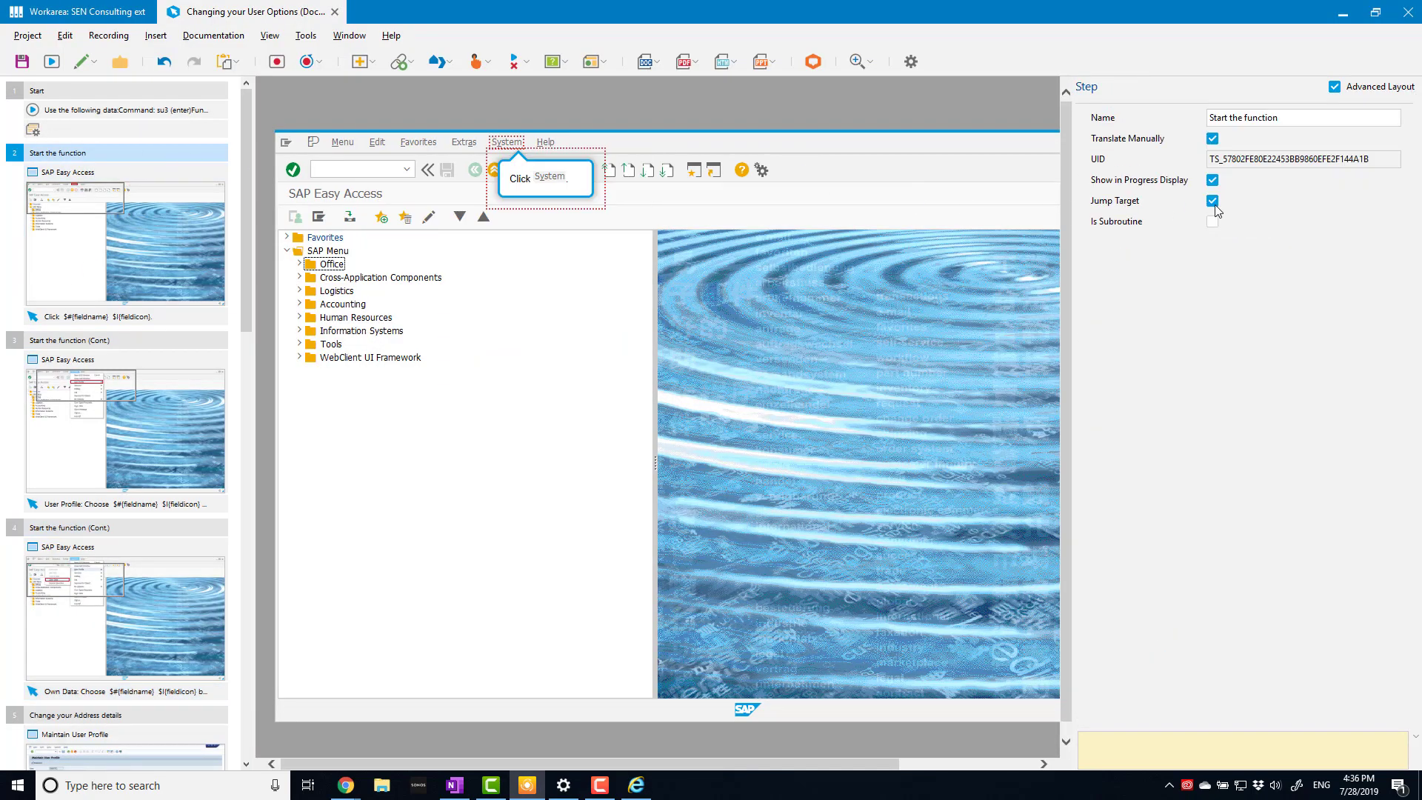
click(51, 62)
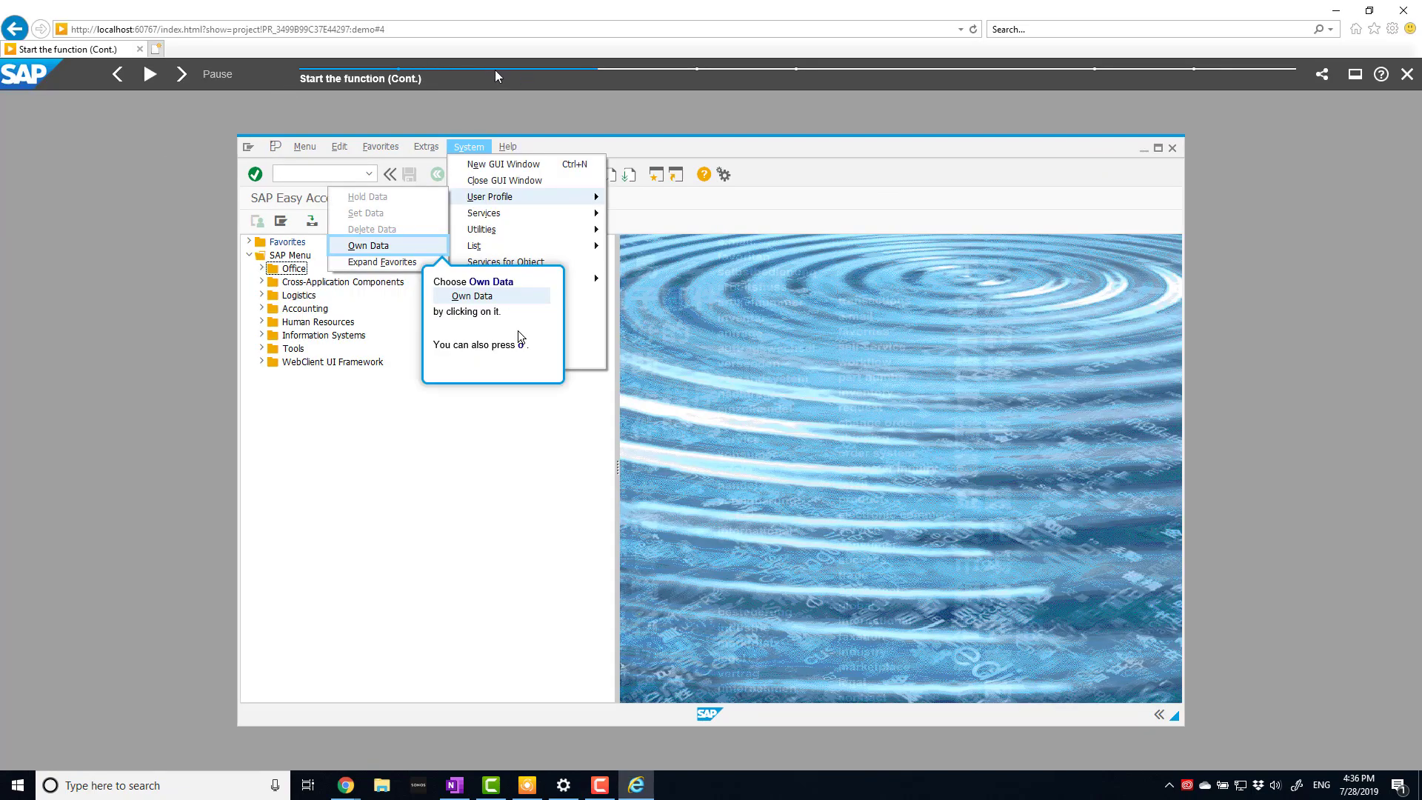
key(alt+Tab)
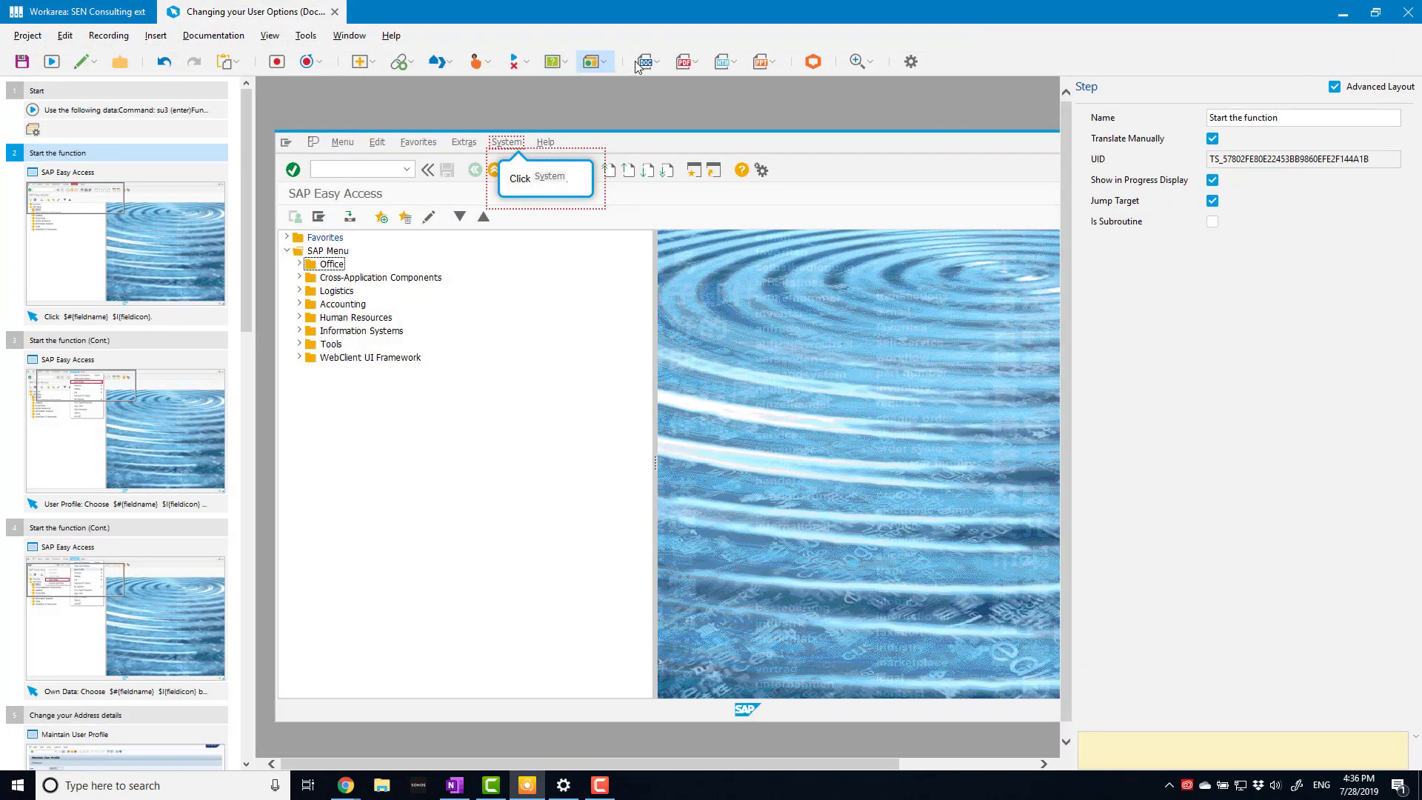
Step: Generate the GloboCorp Training Document, examine the step names in its table of contents, and close the document
click(642, 63)
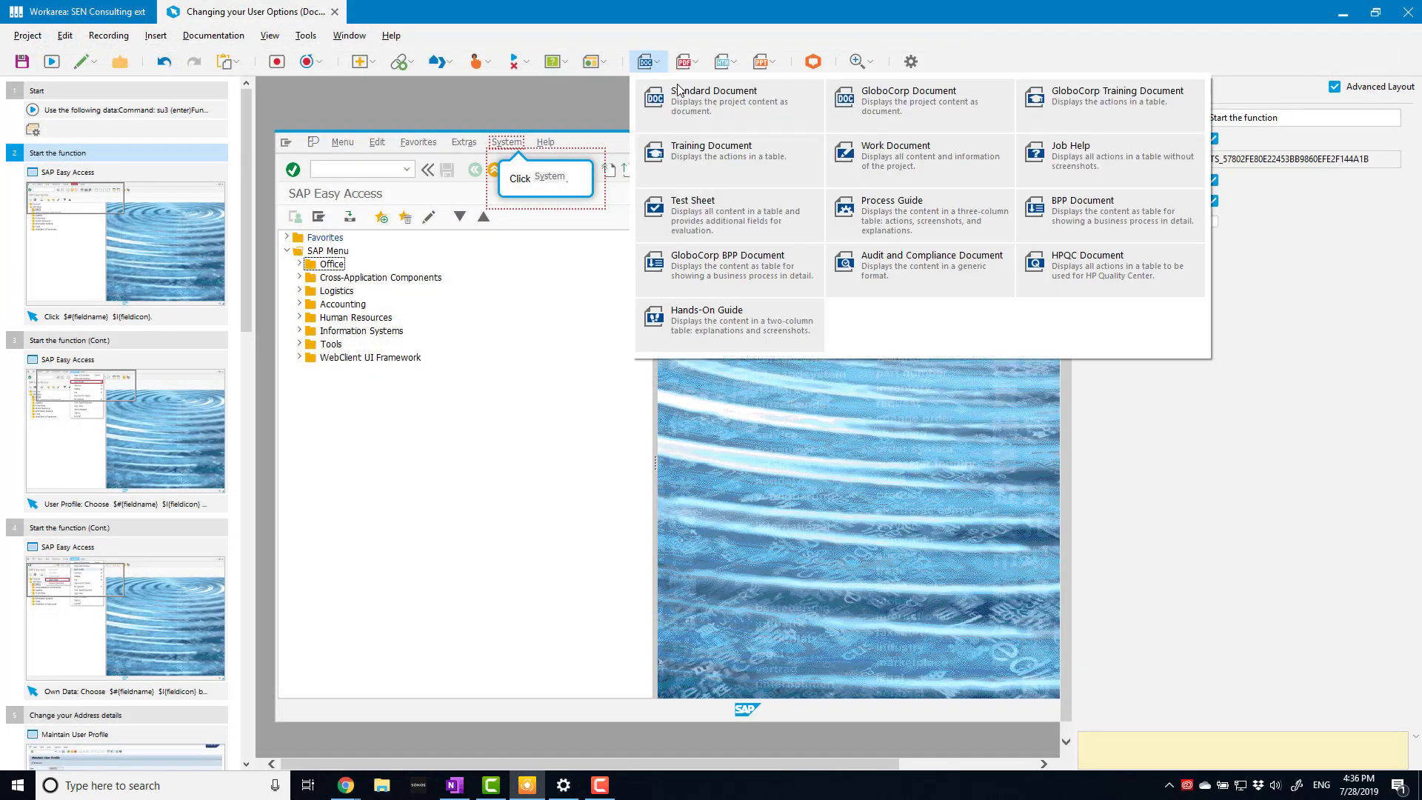
click(721, 104)
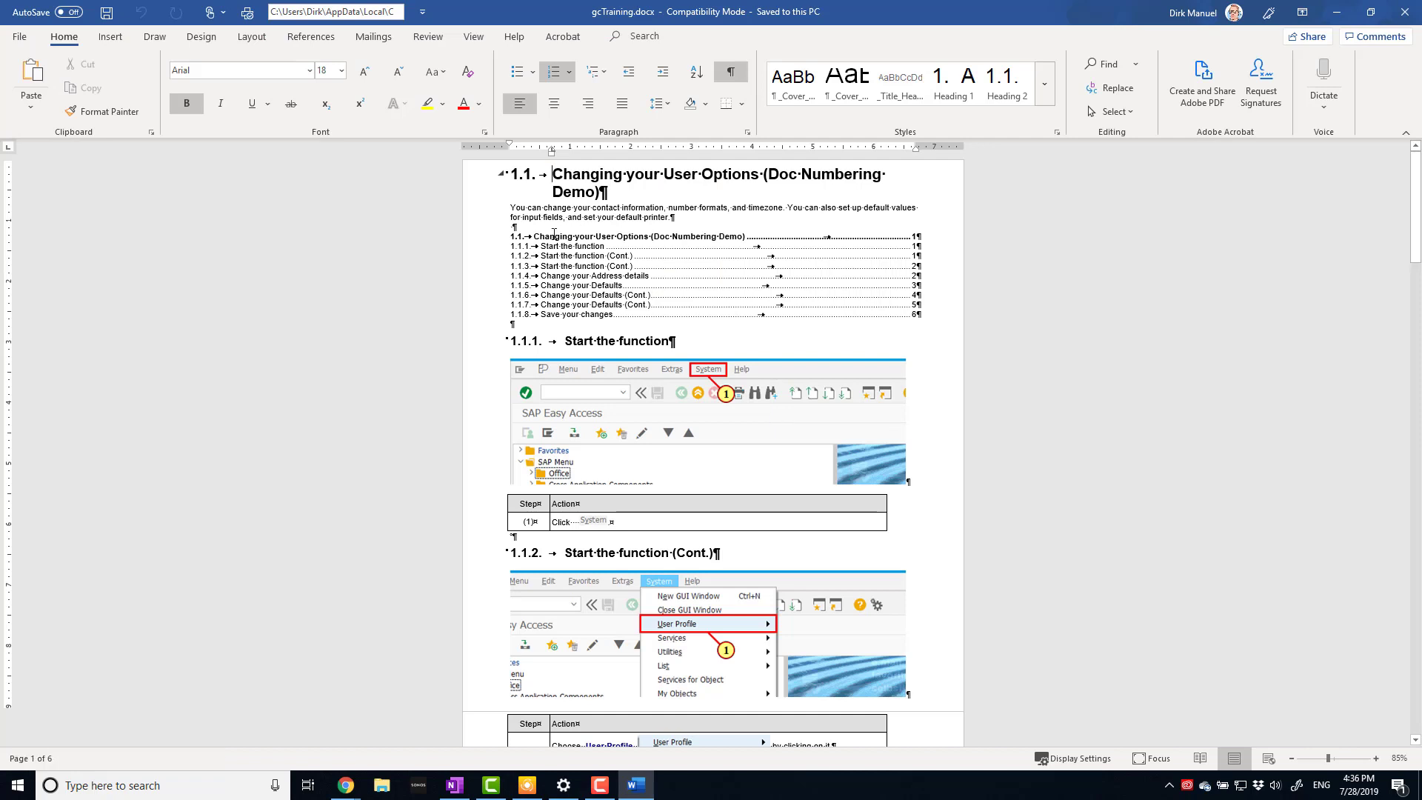
mouse_move(538, 246)
mouse_down()
mouse_move(653, 262)
mouse_move(536, 255)
mouse_up()
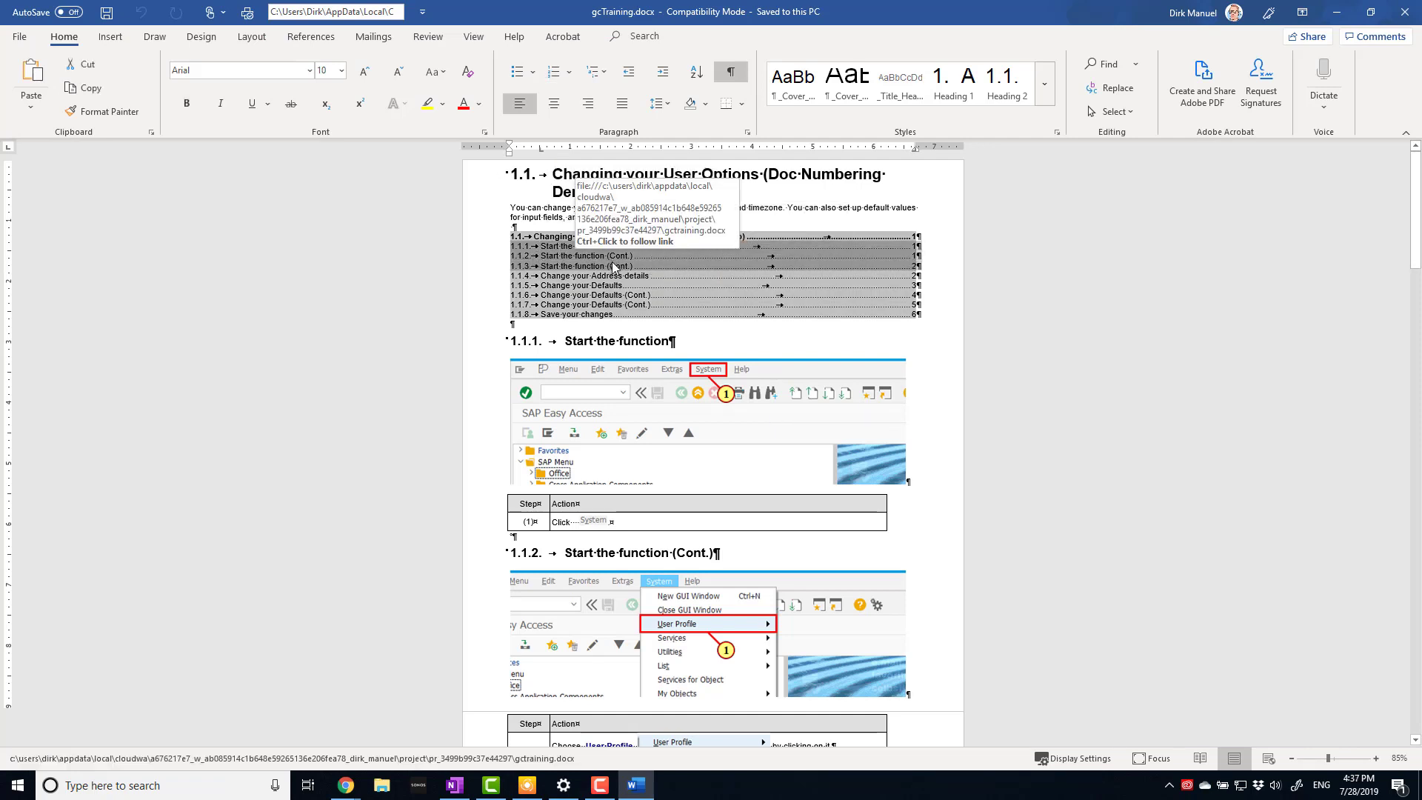
click(539, 245)
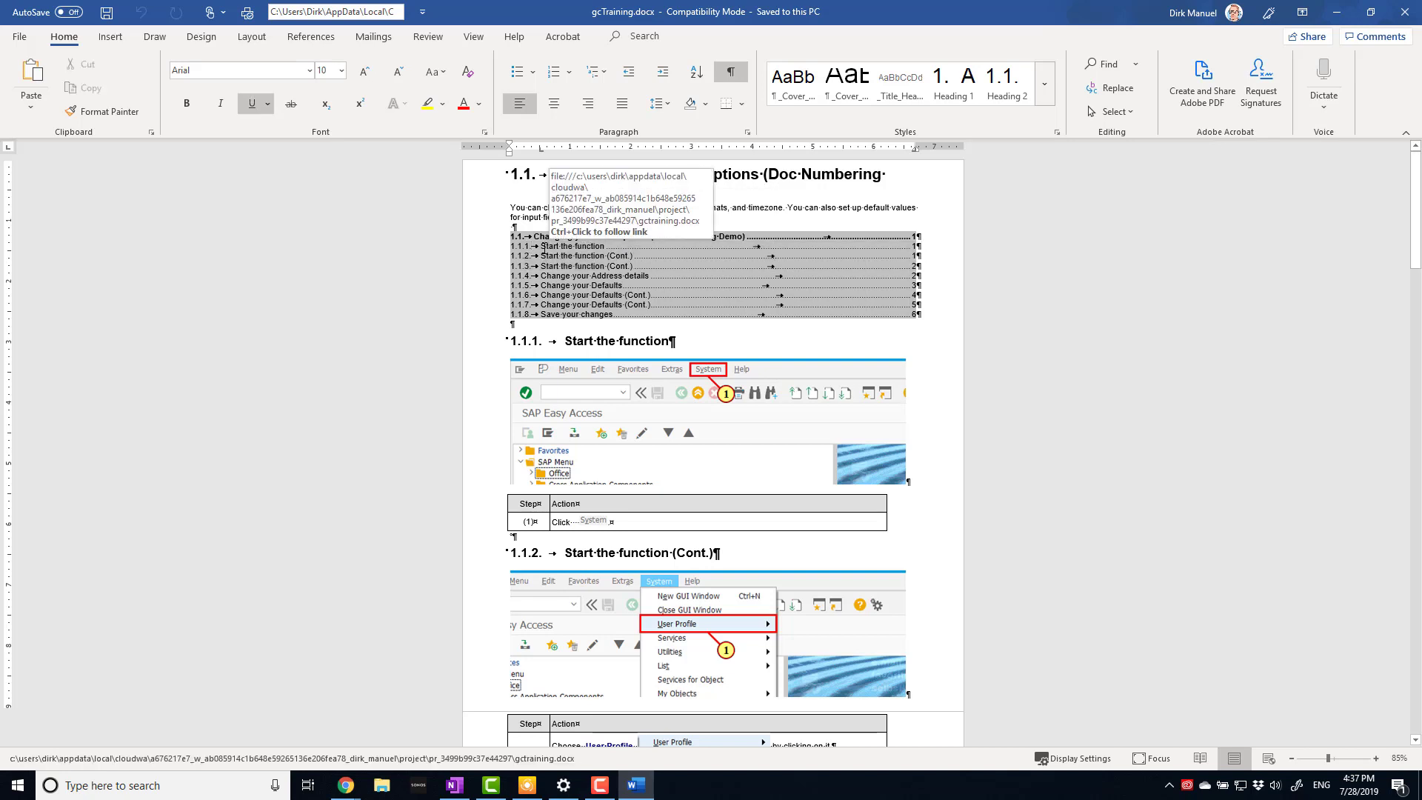
click(1403, 15)
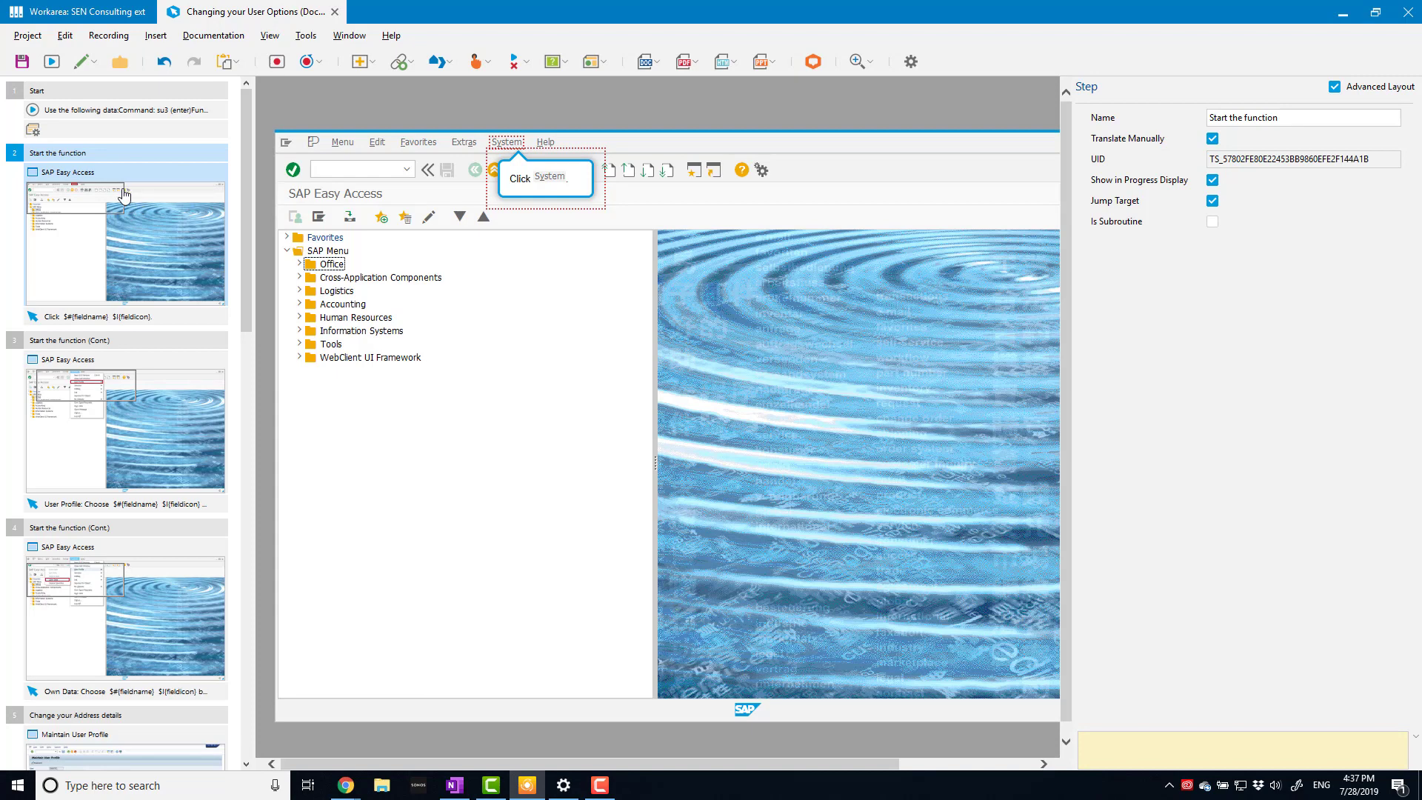
click(189, 428)
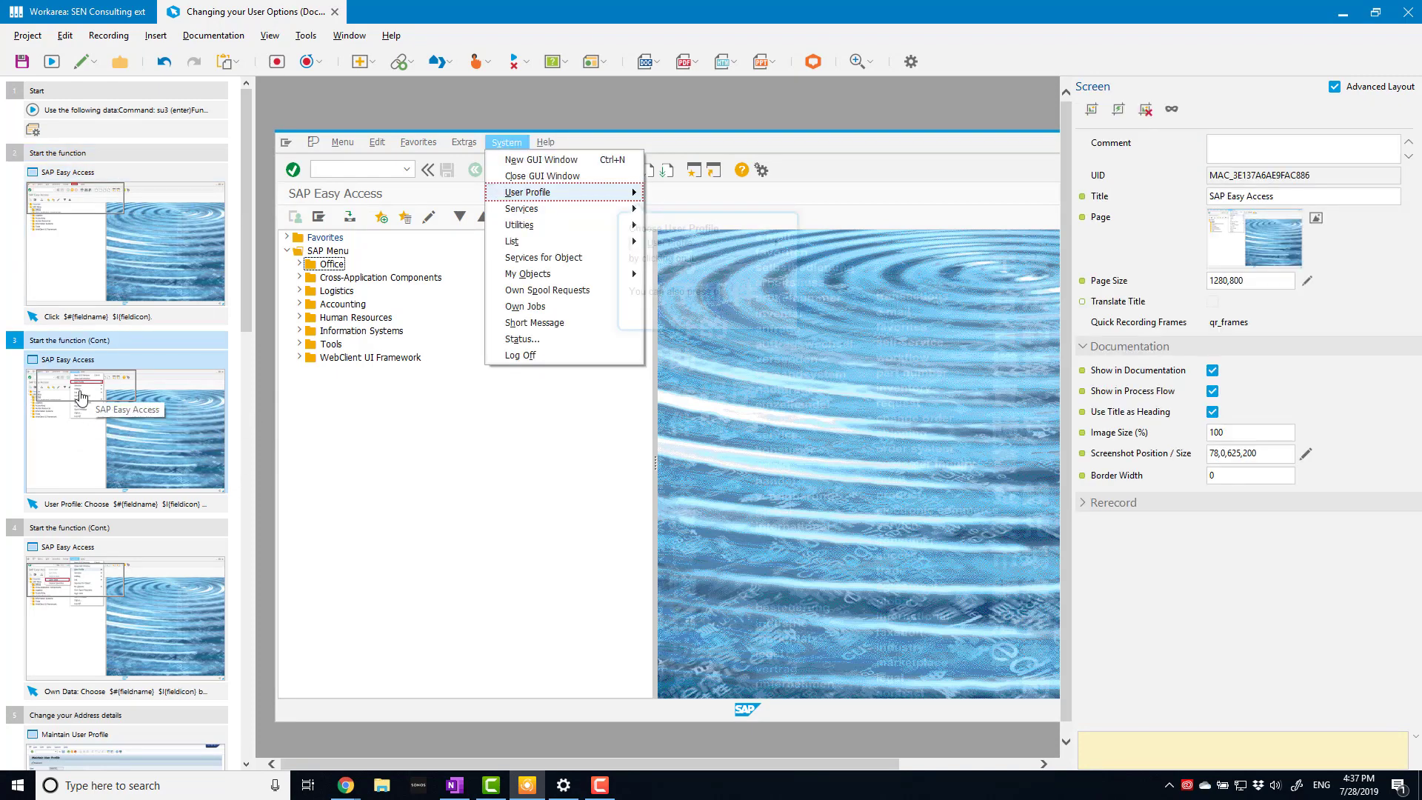
click(1212, 371)
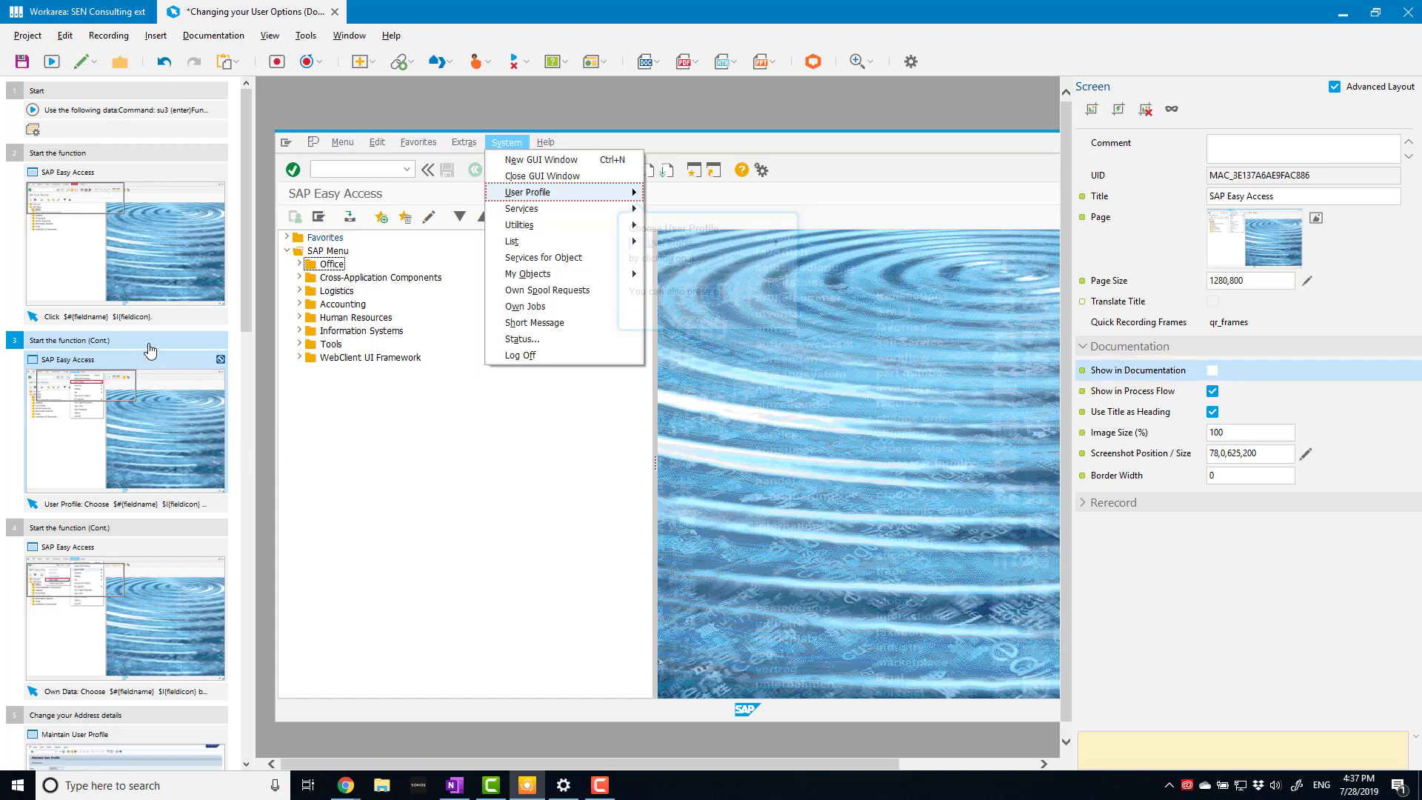
click(1212, 371)
Step: Examine the Fragment 3 setting of the GloboCorp Training Document in the workarea's documentation settings
click(90, 10)
click(703, 139)
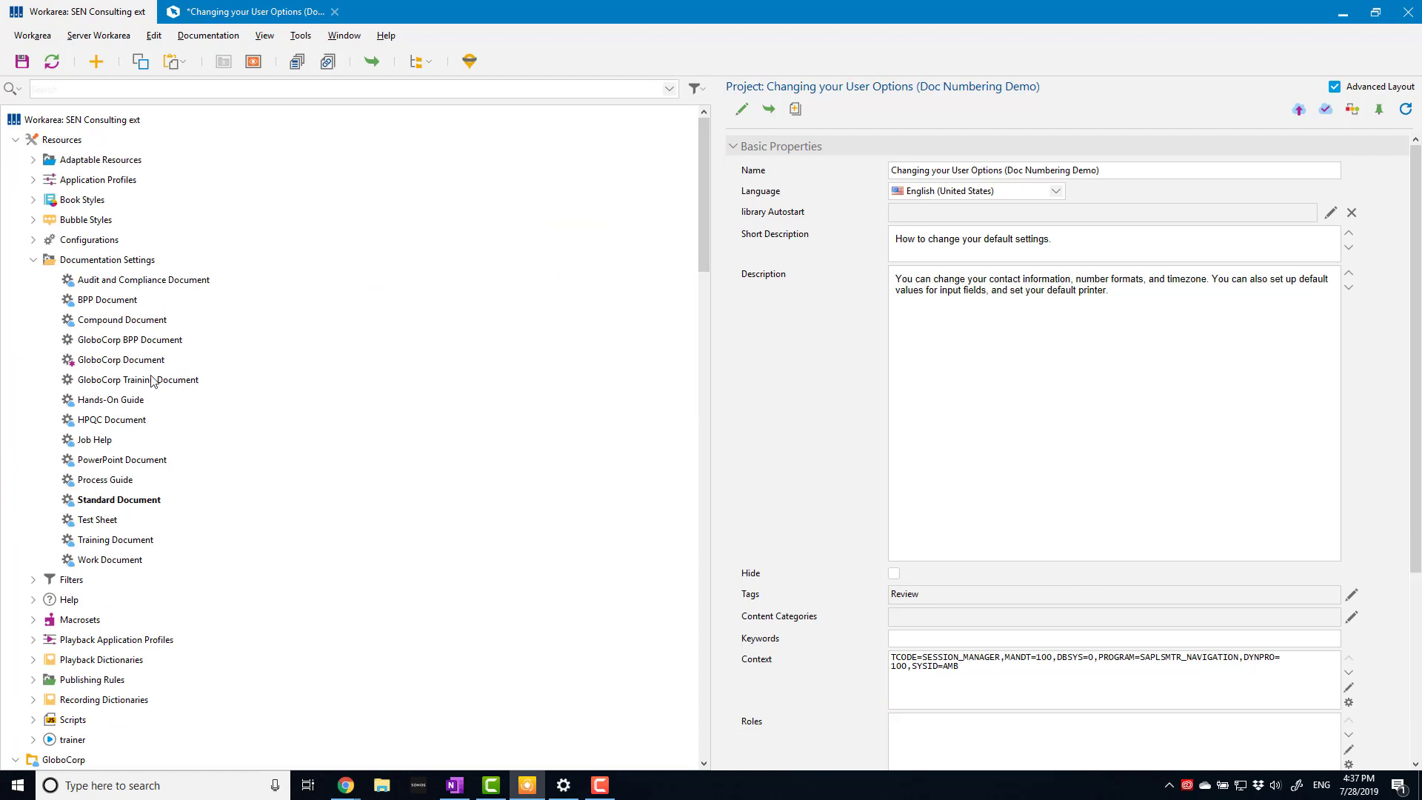
click(128, 381)
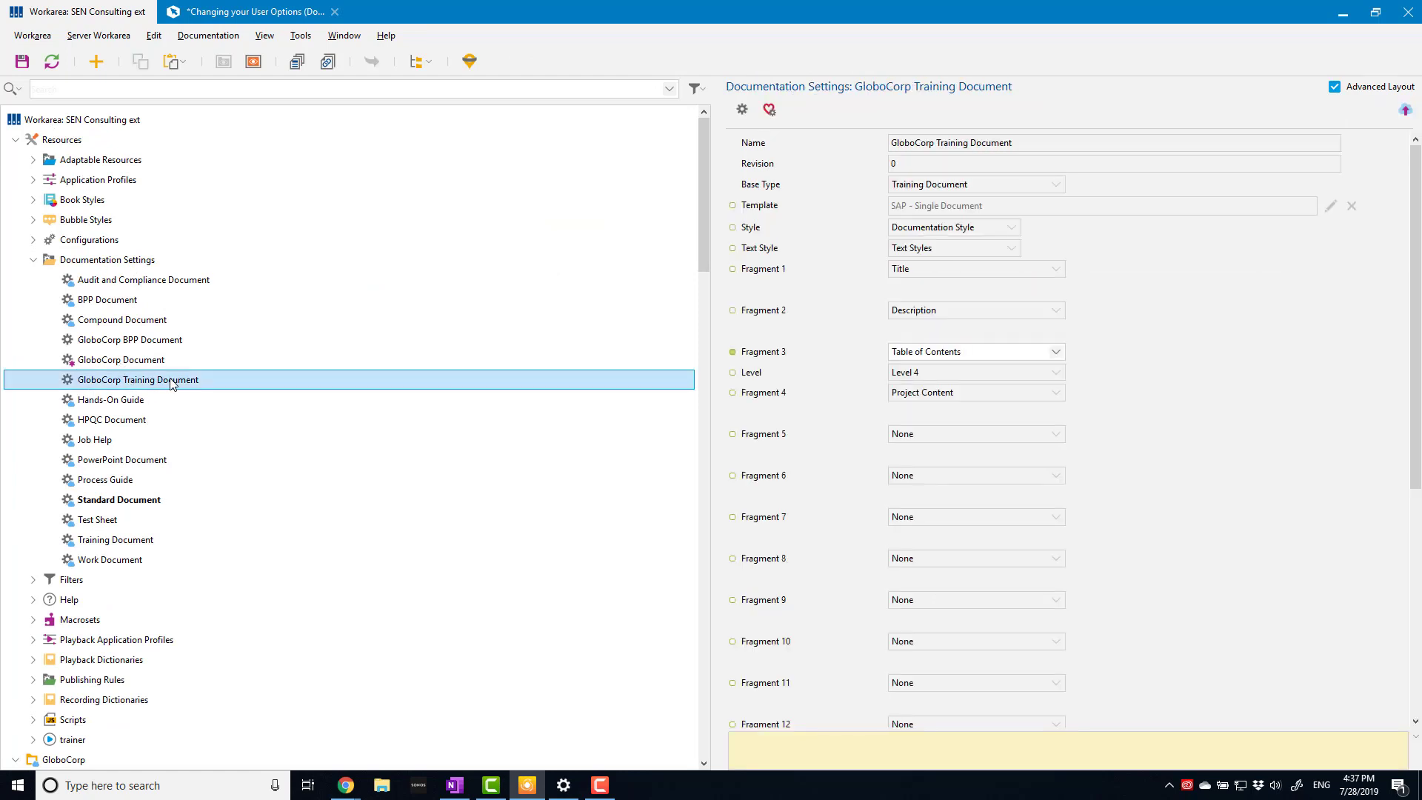
click(849, 359)
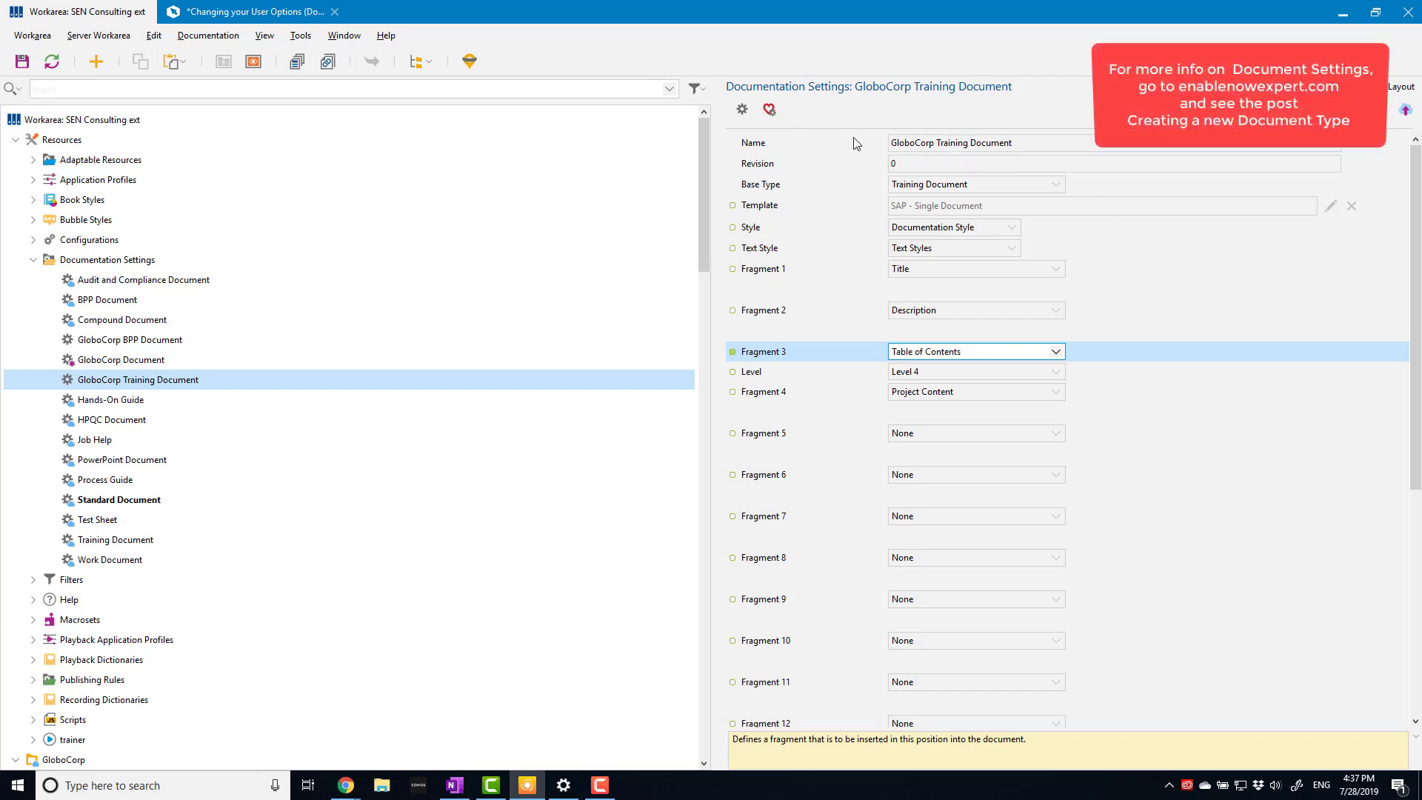
Step: In the GloboCorp Training Document's project content settings, take headings from Screens and set the heading level for single documents to 1
drag(1418, 279, 1419, 509)
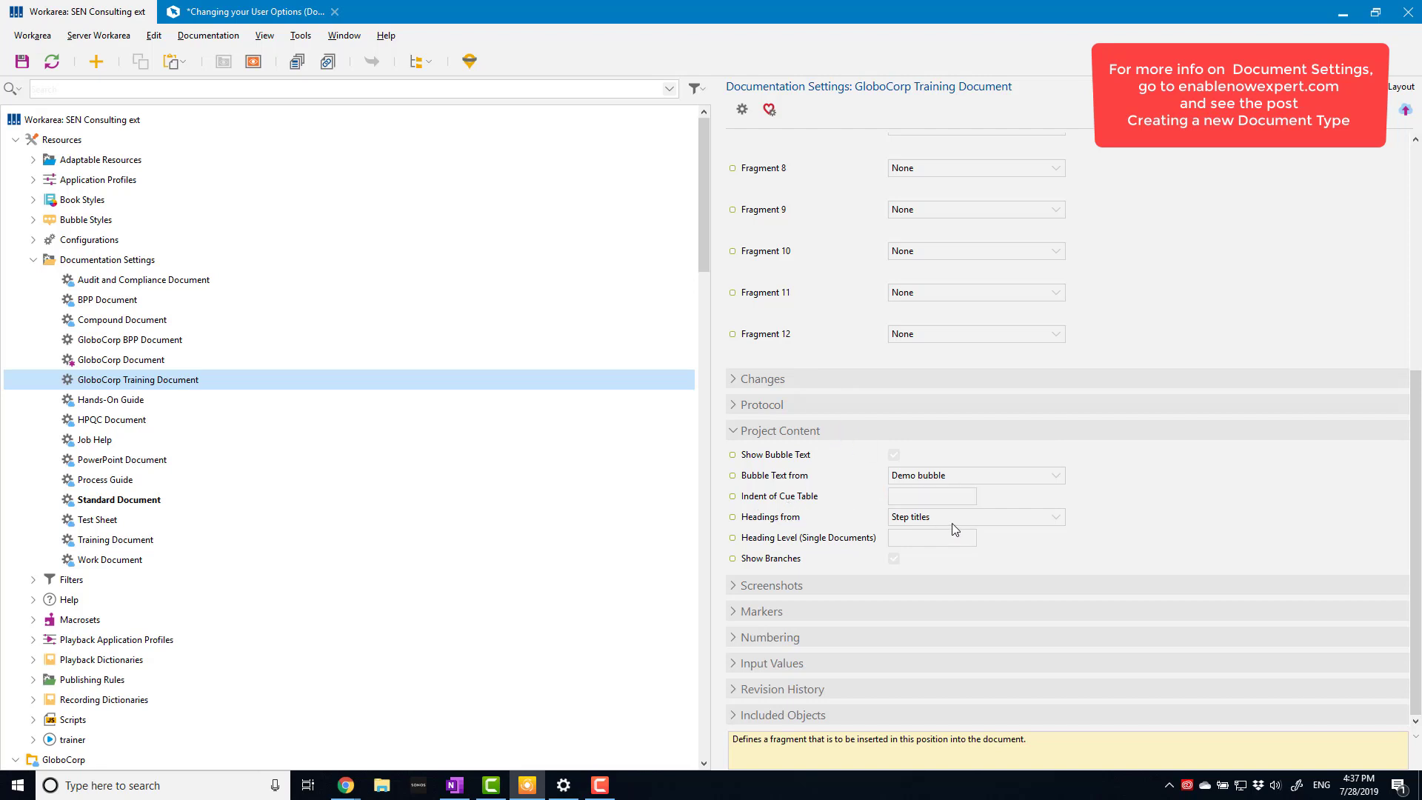
click(738, 521)
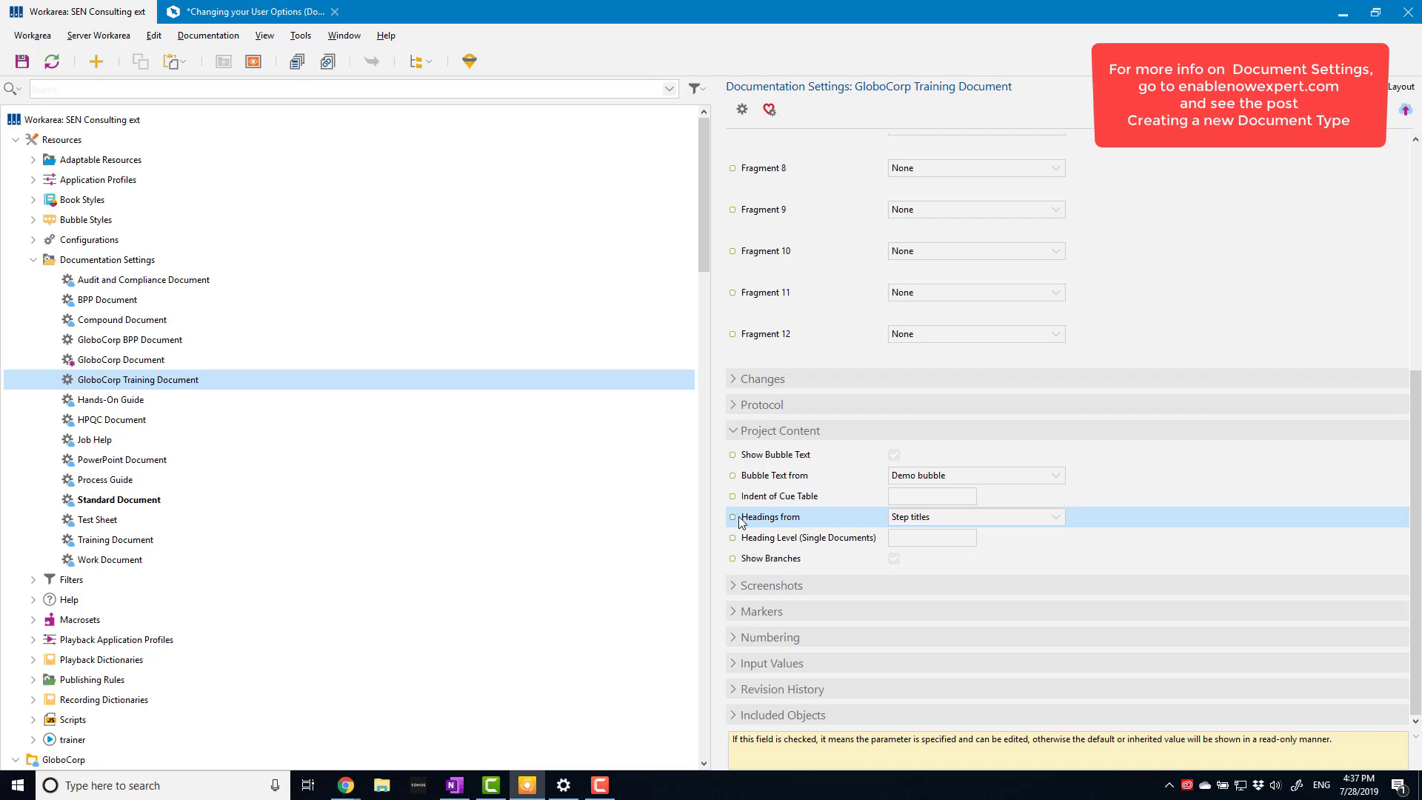
click(927, 517)
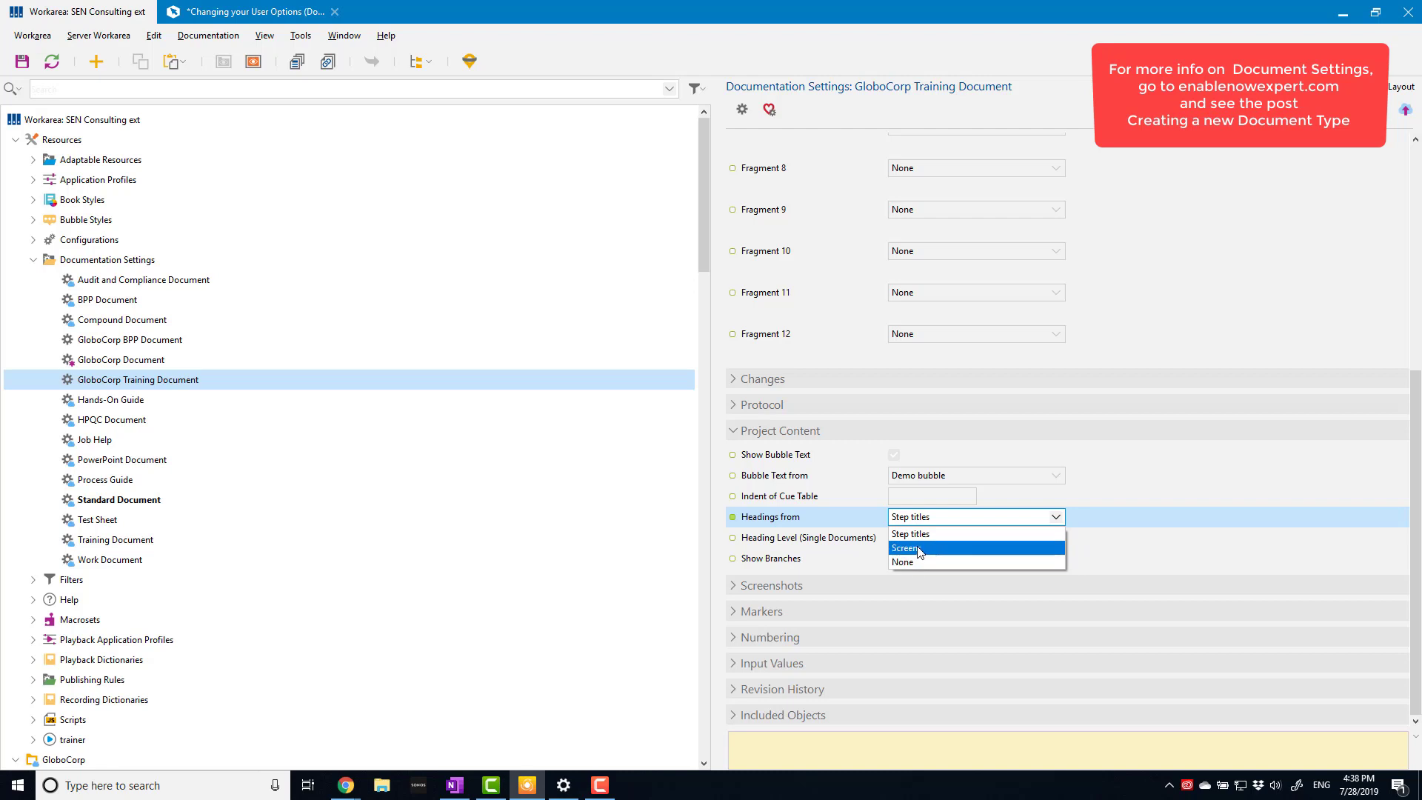
click(922, 553)
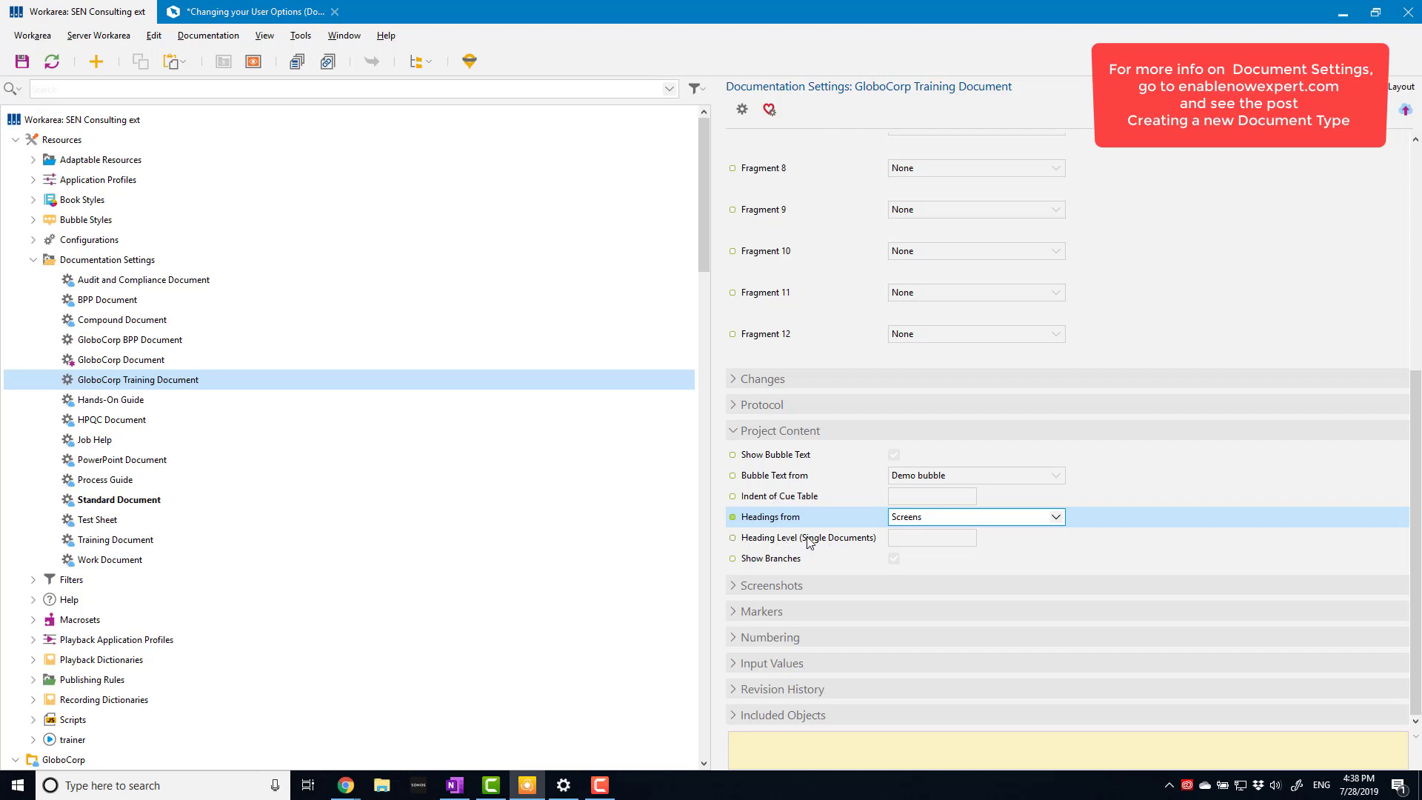
click(743, 543)
click(928, 539)
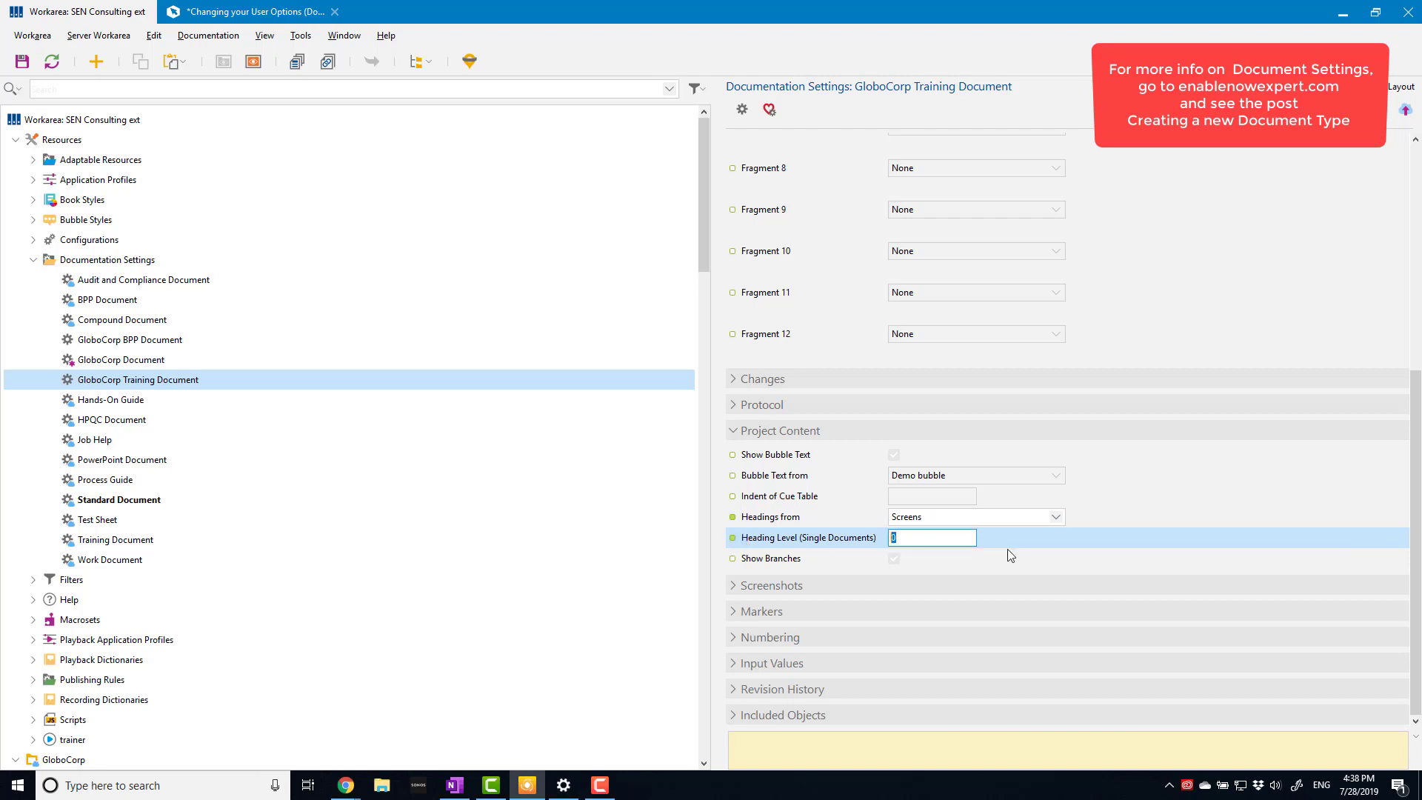
text(1)
Step: In the "Changing your User Options" project, copy step 2's name "Start the function" into its screen title
click(254, 13)
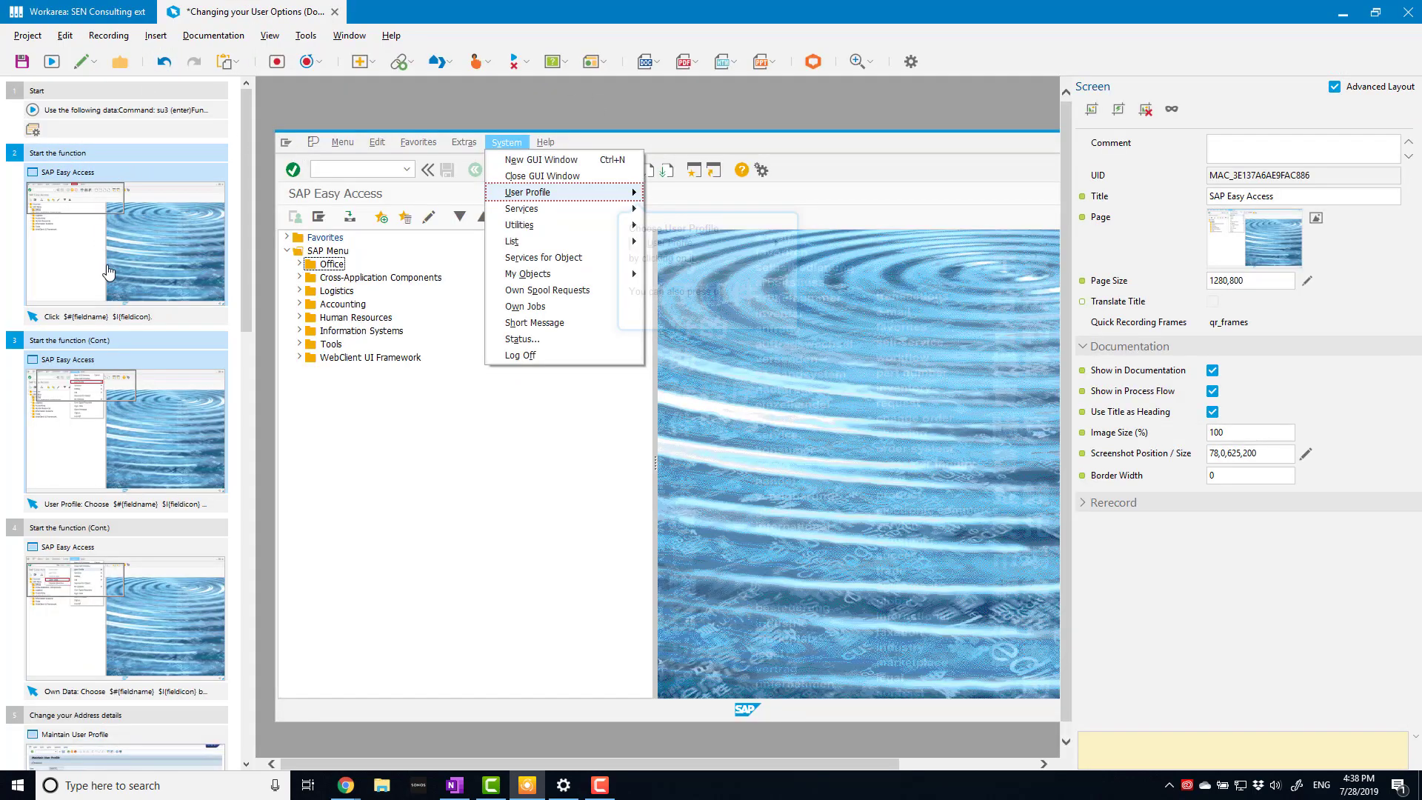
click(159, 252)
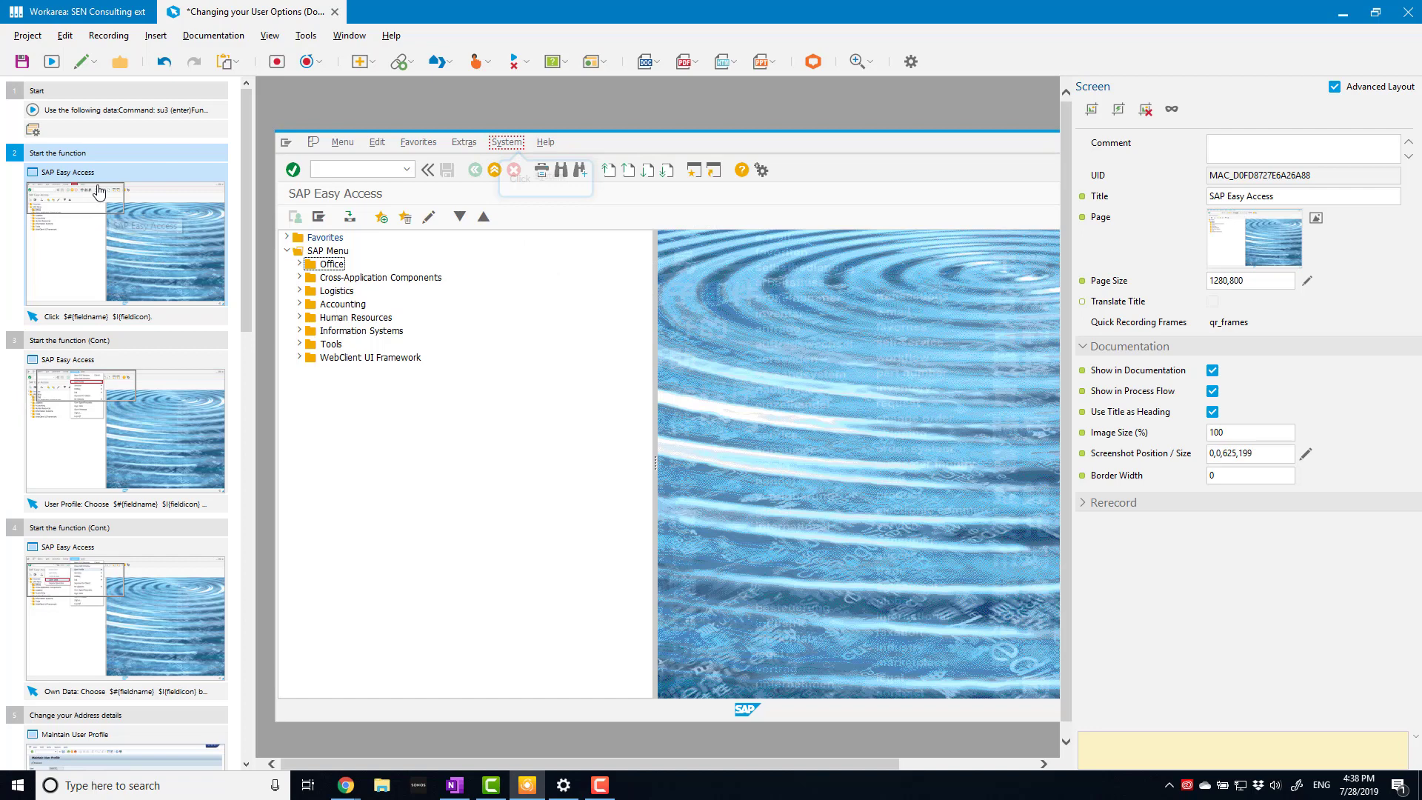
click(54, 156)
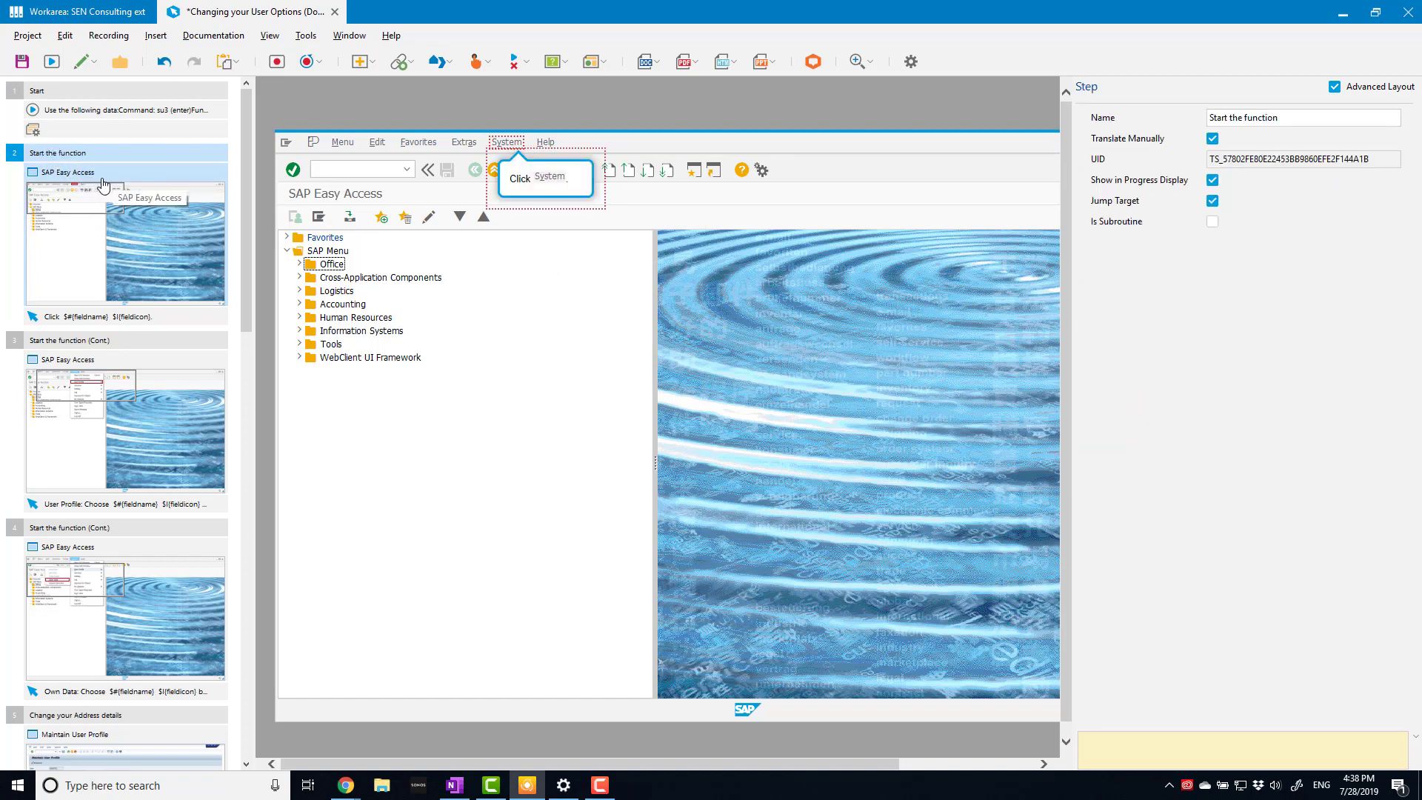
click(1296, 119)
key(ctrl+c)
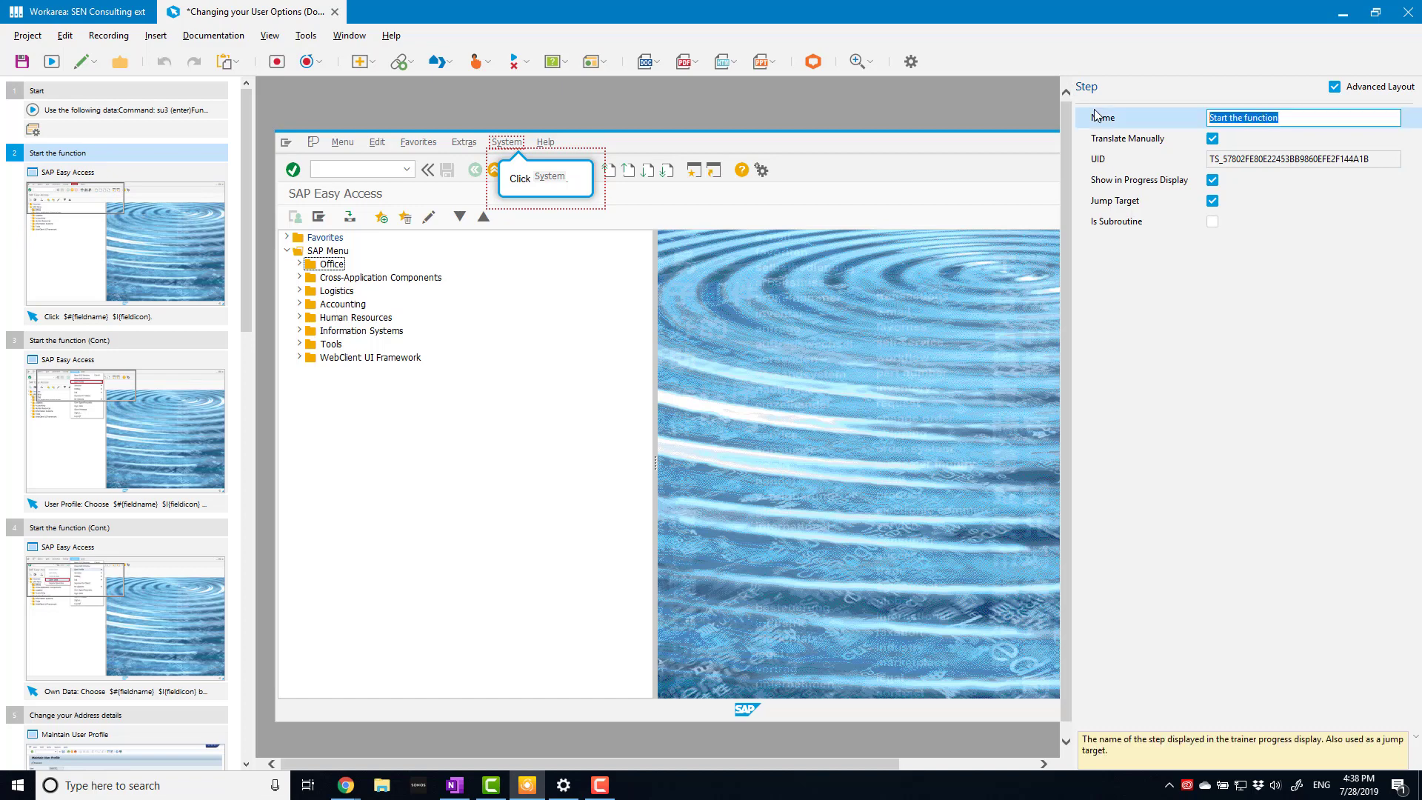
click(174, 214)
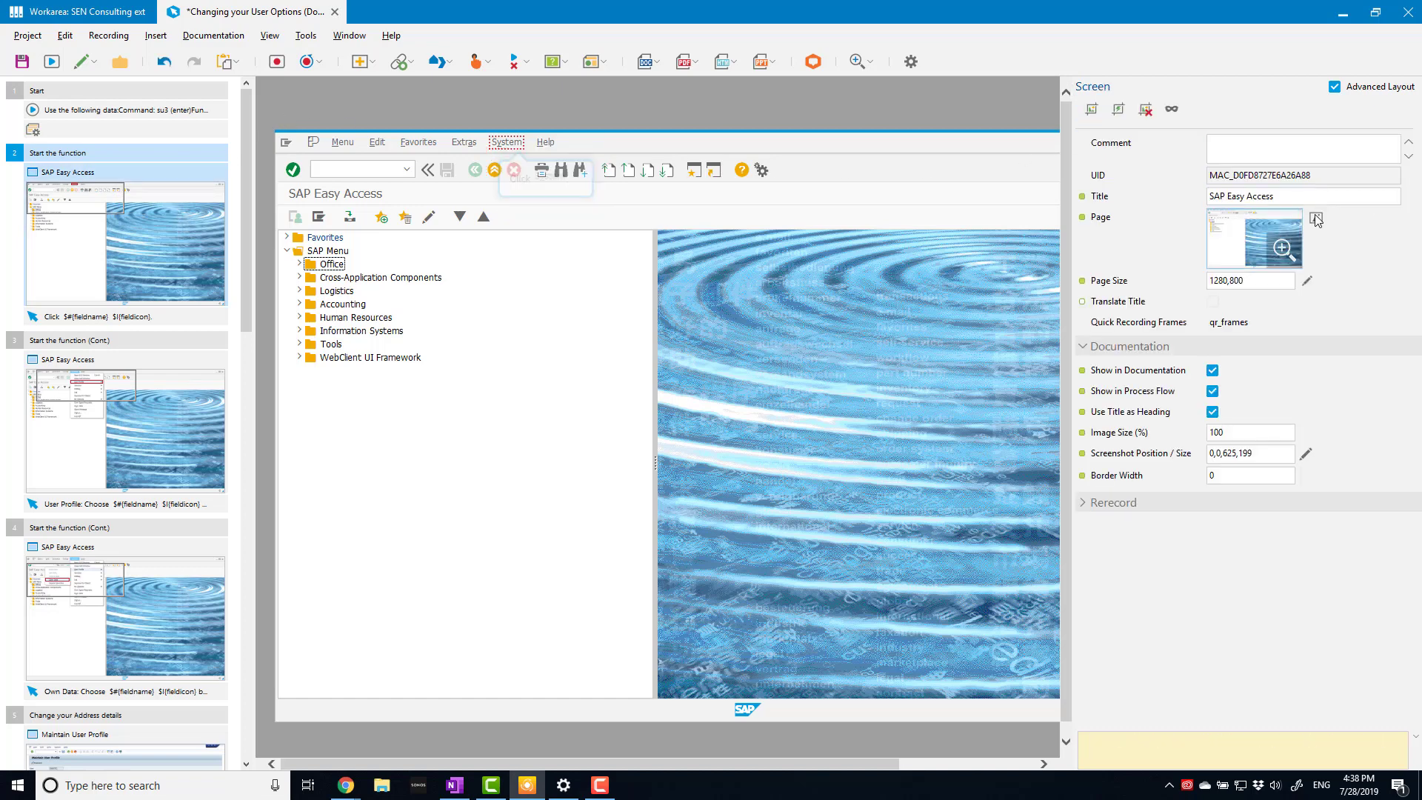
click(1259, 196)
key(ctrl+v)
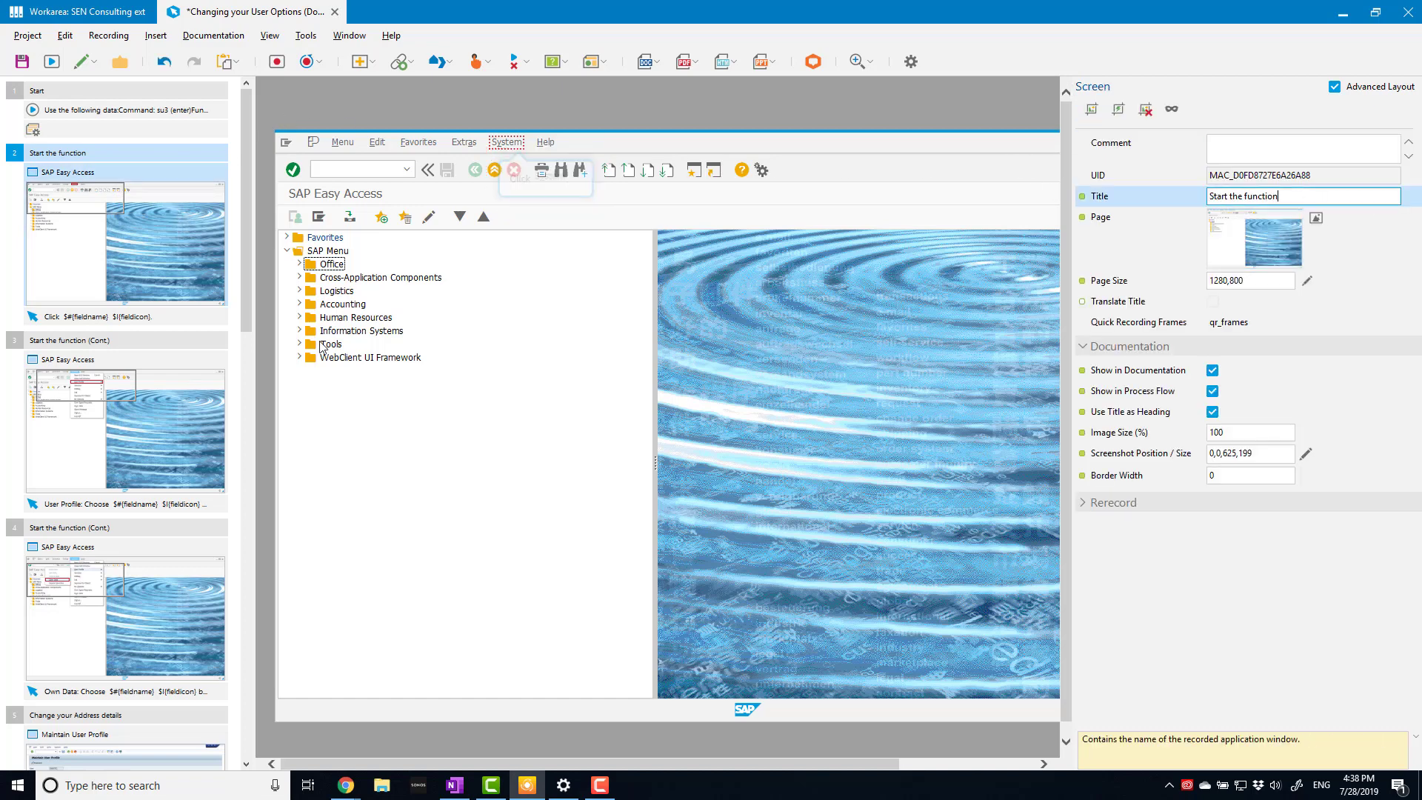
Step: Copy step 3's name "Start the function (Cont.)" into the screen titles of steps 3 and 4
click(133, 340)
click(1322, 118)
key(ctrl+c)
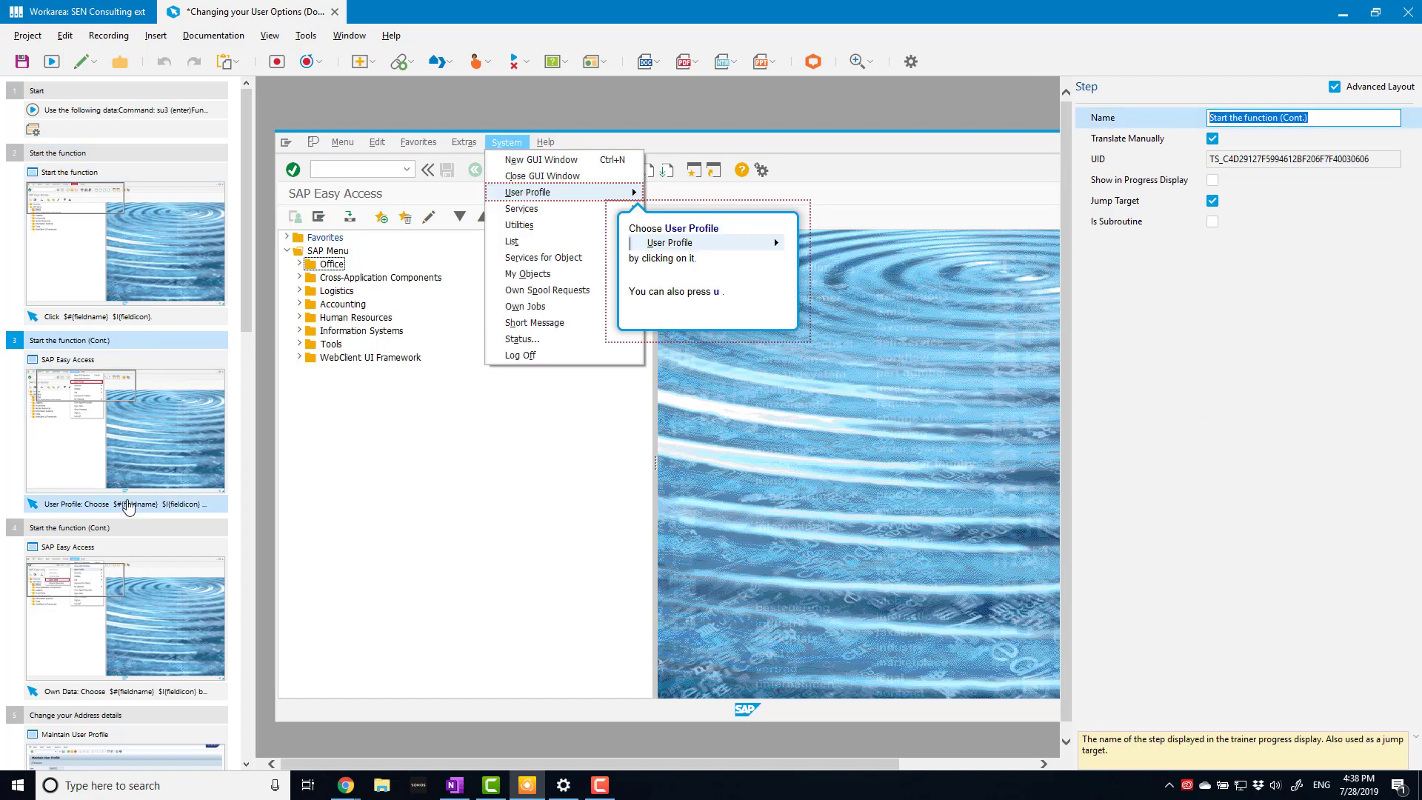
click(139, 390)
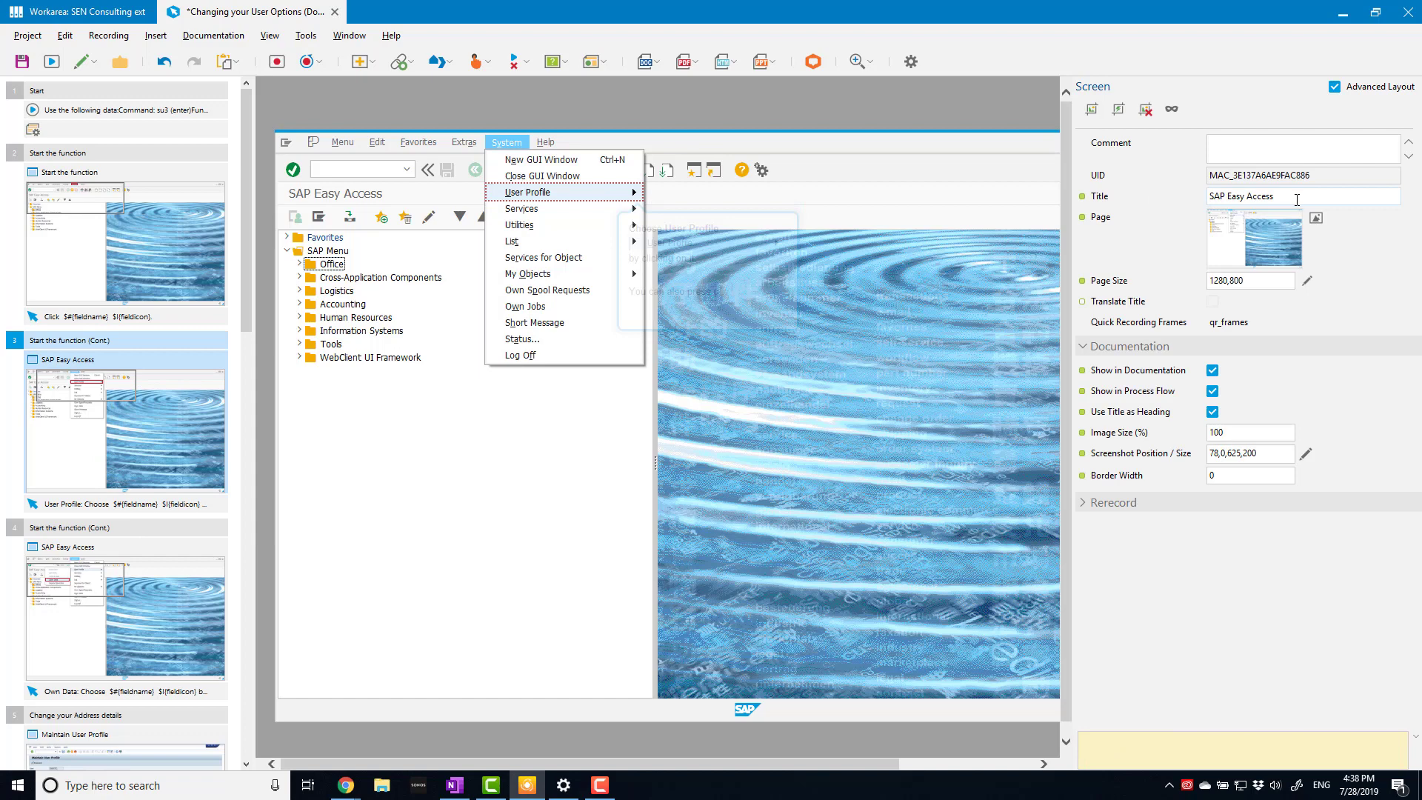
click(1296, 198)
key(ctrl+v)
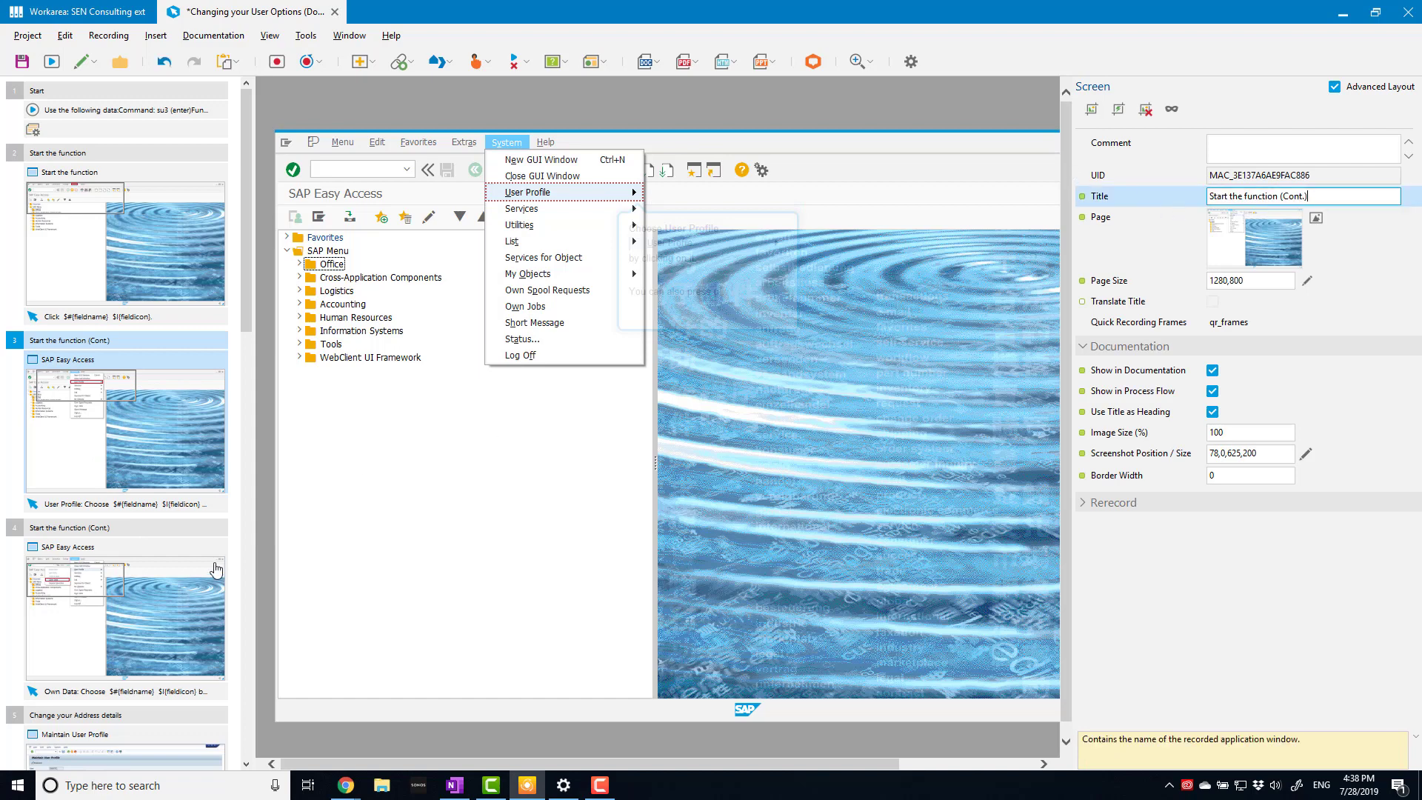
click(148, 543)
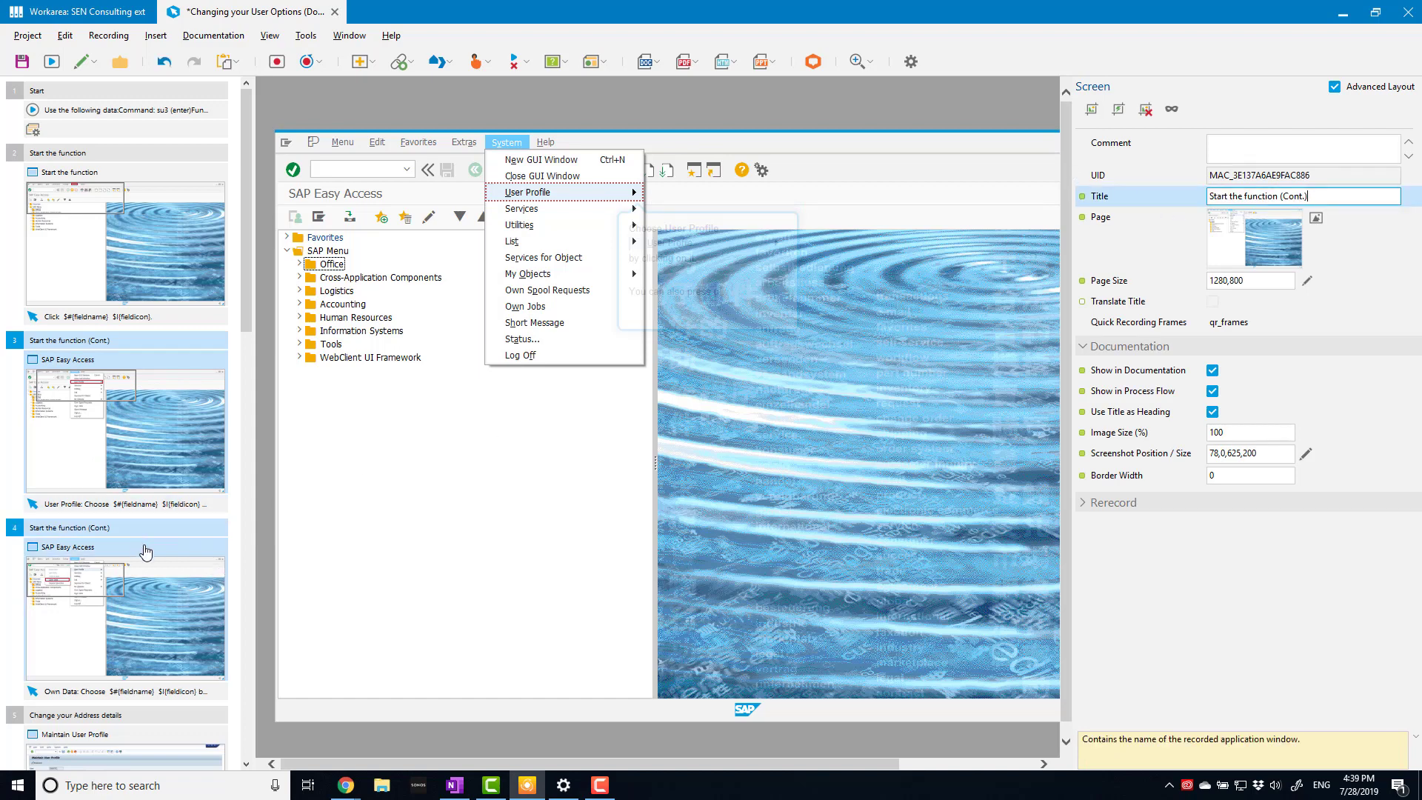
click(1300, 199)
key(ctrl+v)
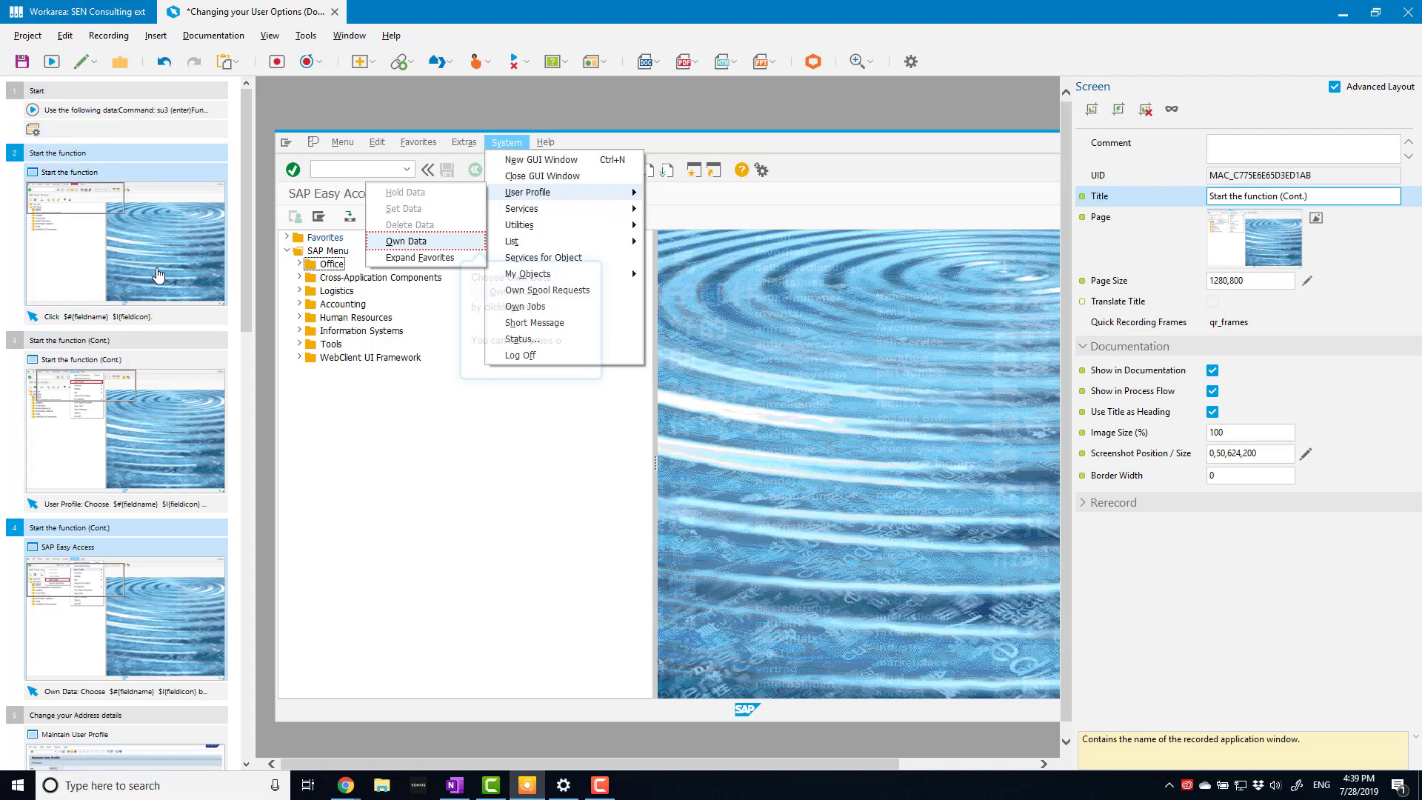
Step: Disable Use Title as Heading for the two "Start the function (Cont.)" screens in steps 3 and 4
click(117, 410)
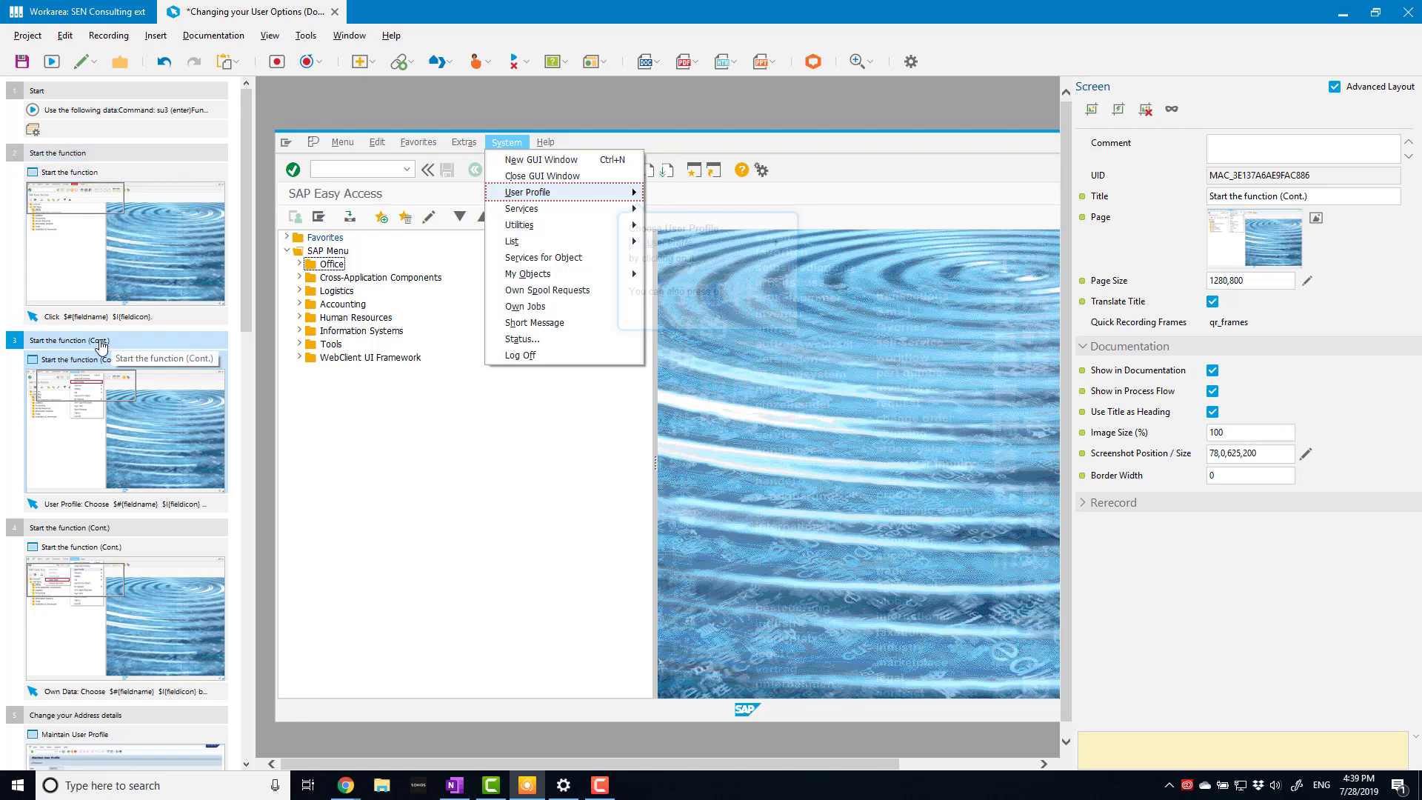
click(1212, 413)
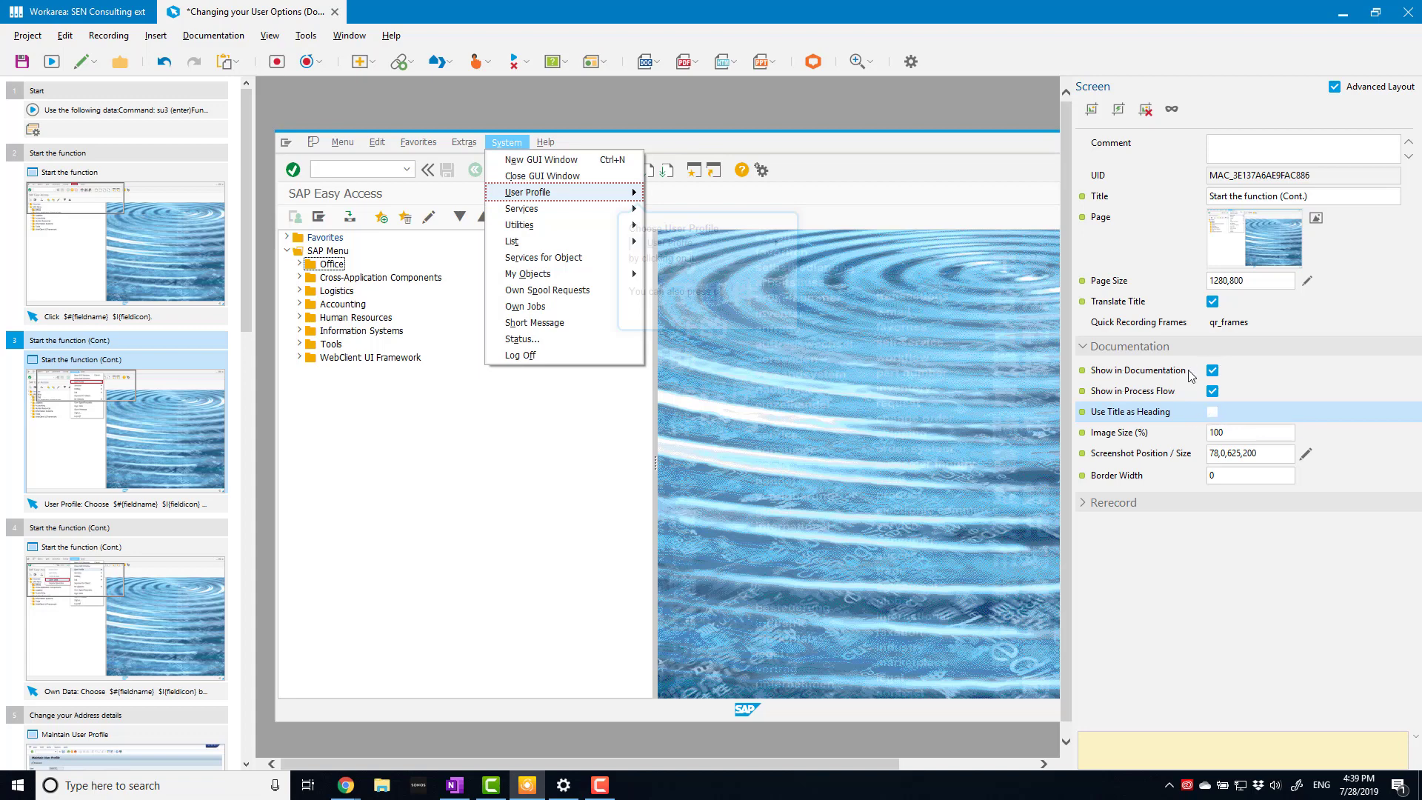
click(164, 610)
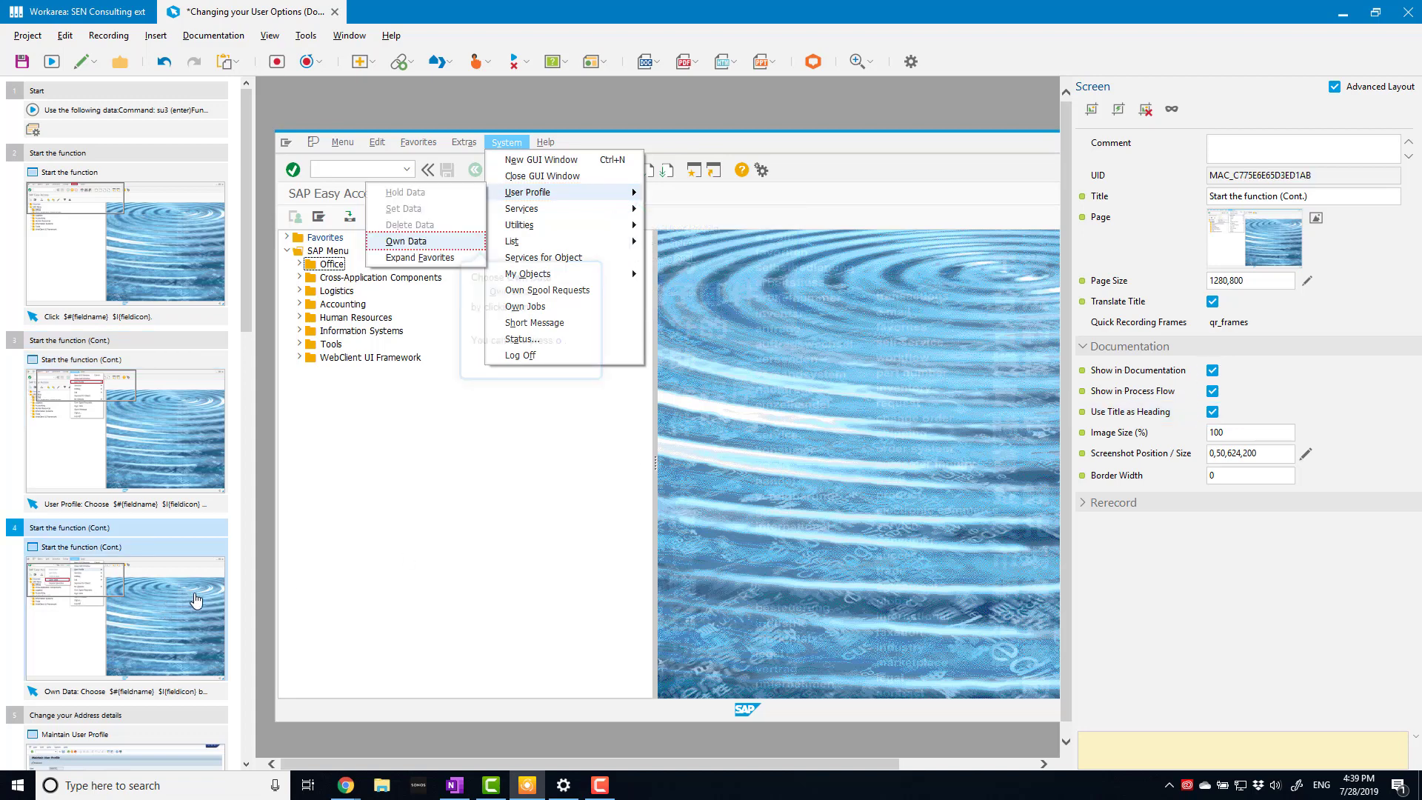
click(1212, 412)
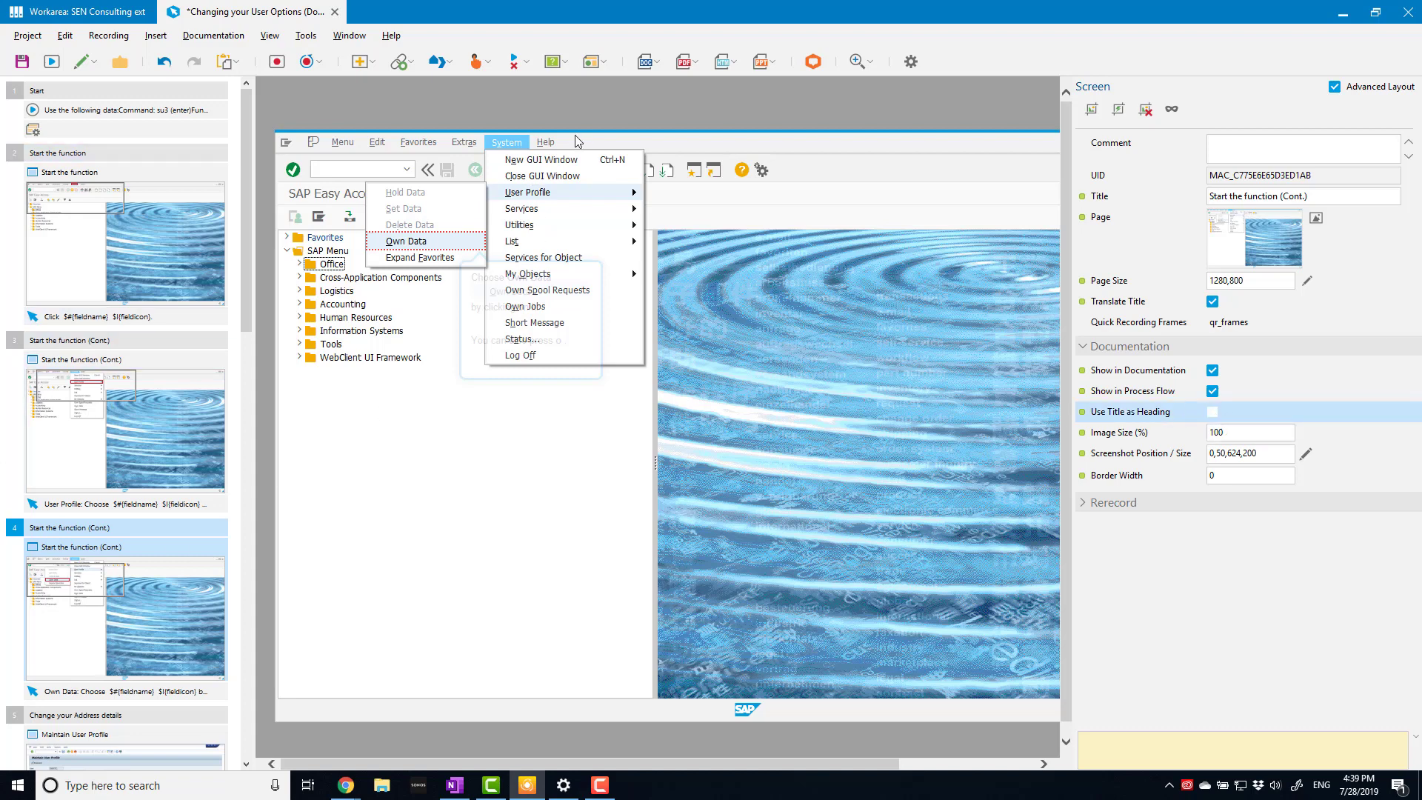
Step: Generate the GloboCorp Training Document and examine the "Start the function" entry, its heading and the screens beneath it
click(655, 62)
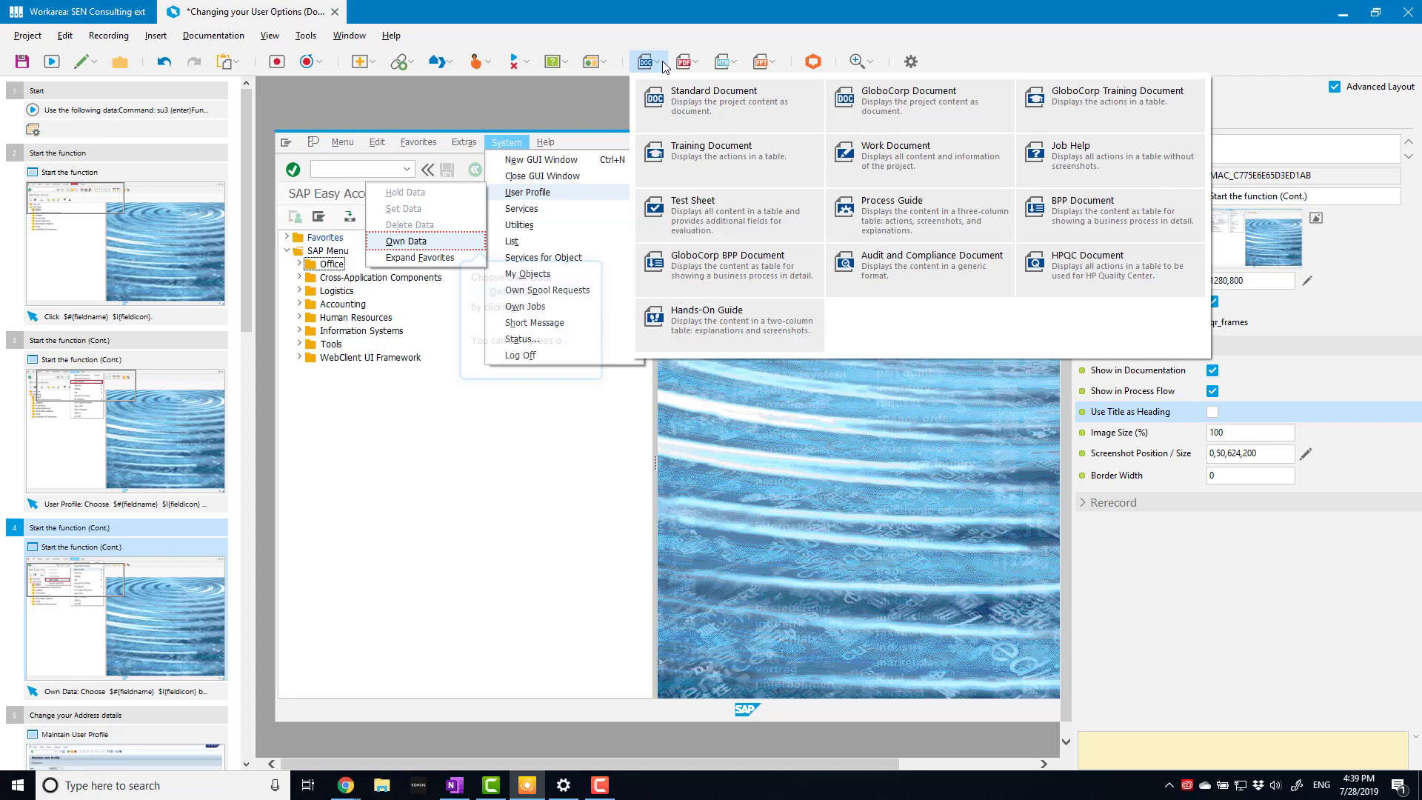
click(1059, 101)
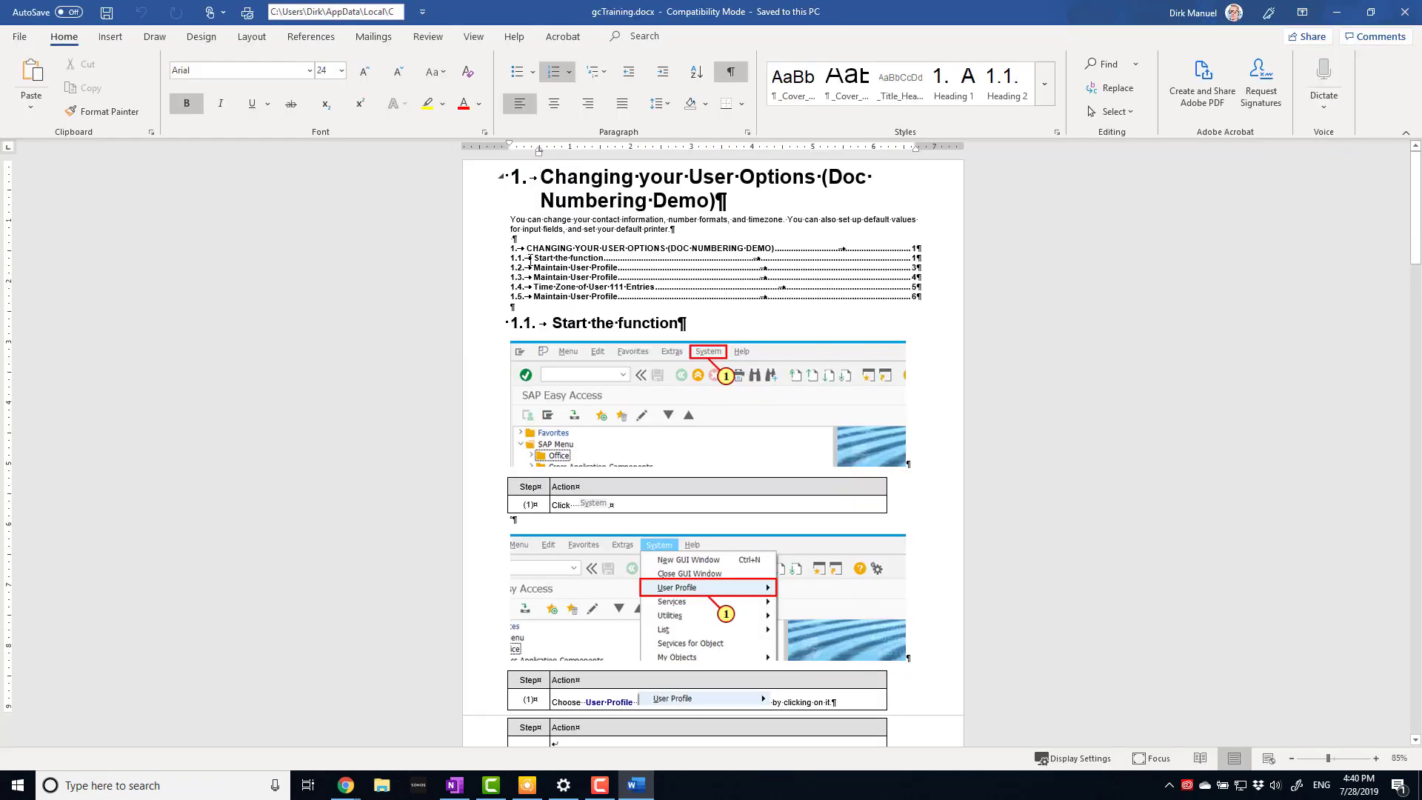
drag(535, 257, 620, 259)
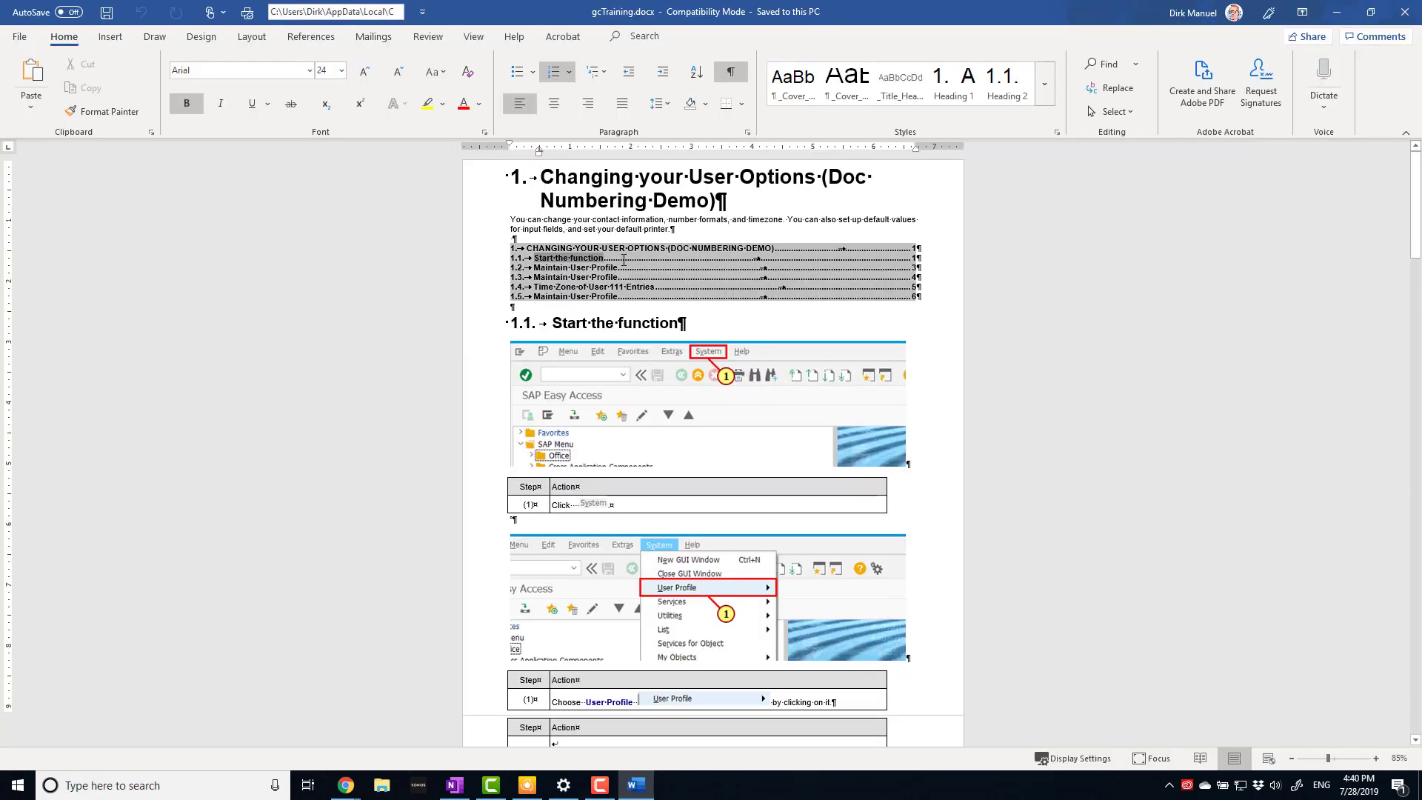
click(725, 329)
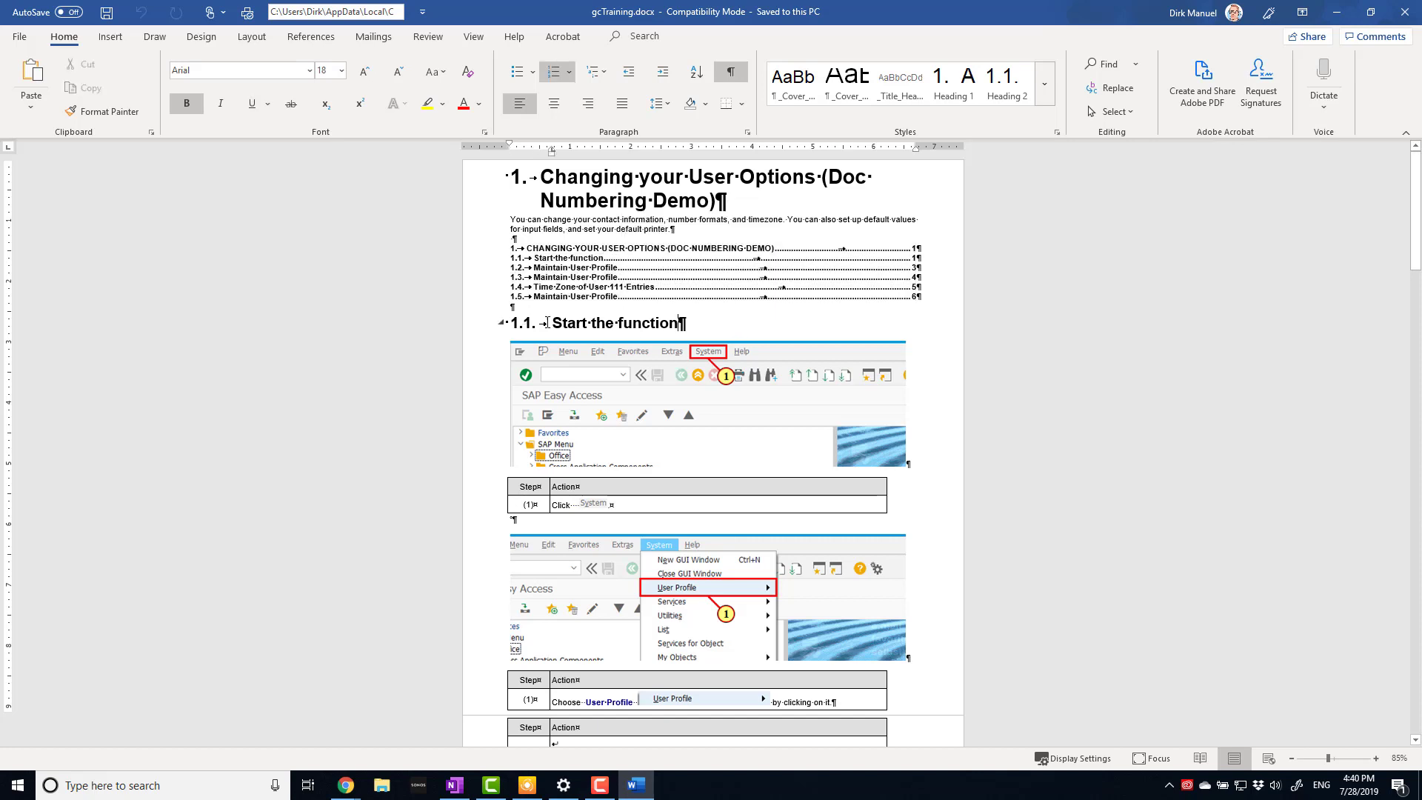
triple_click(687, 314)
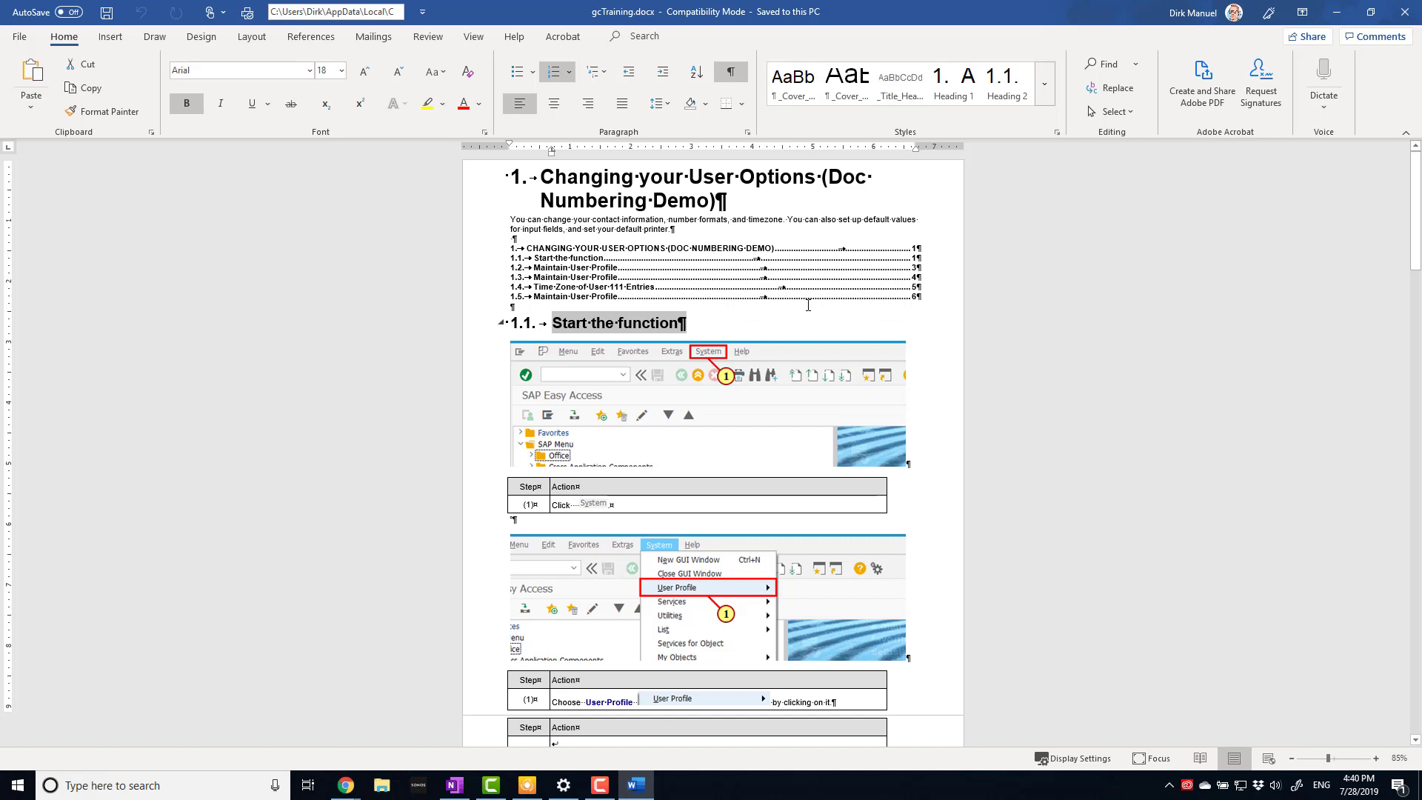
click(579, 487)
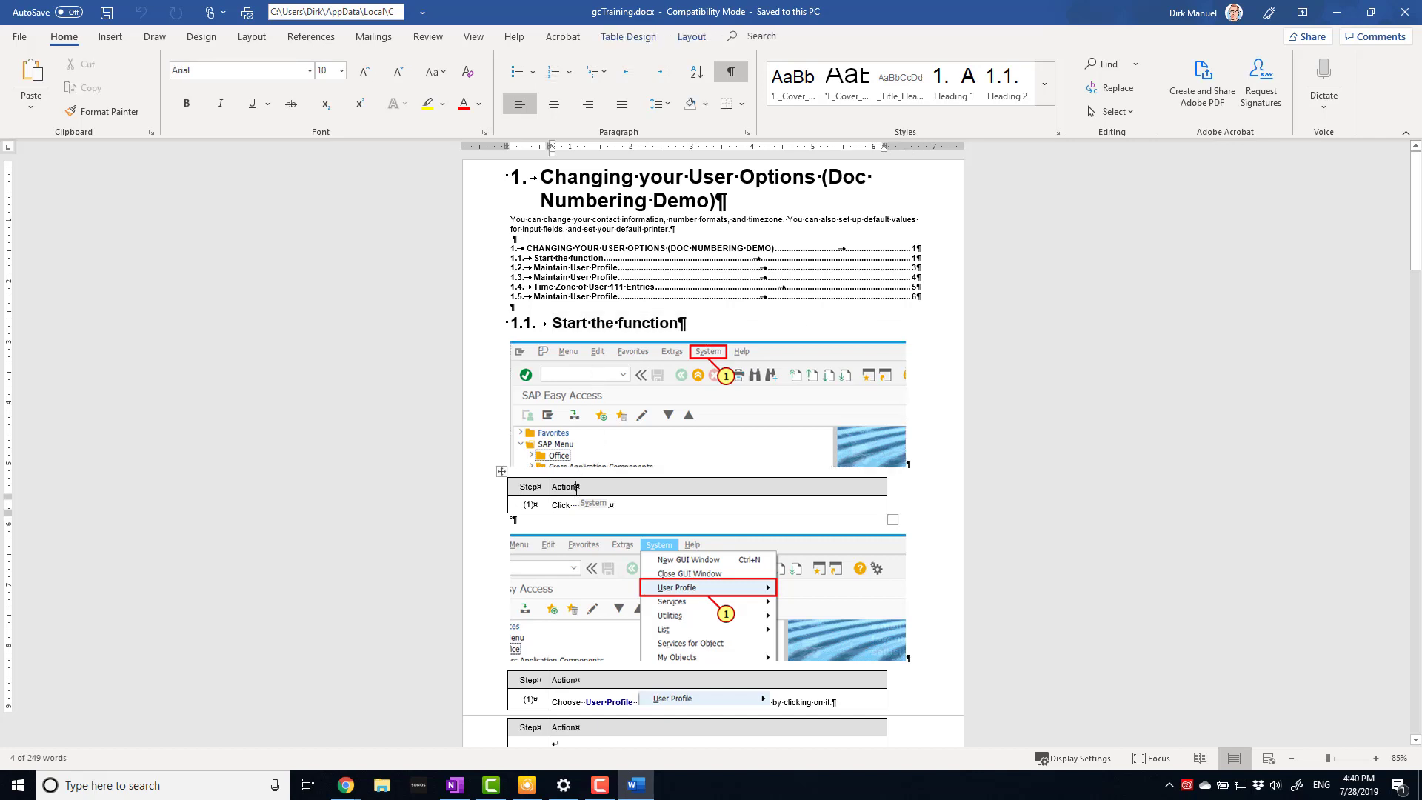
click(575, 557)
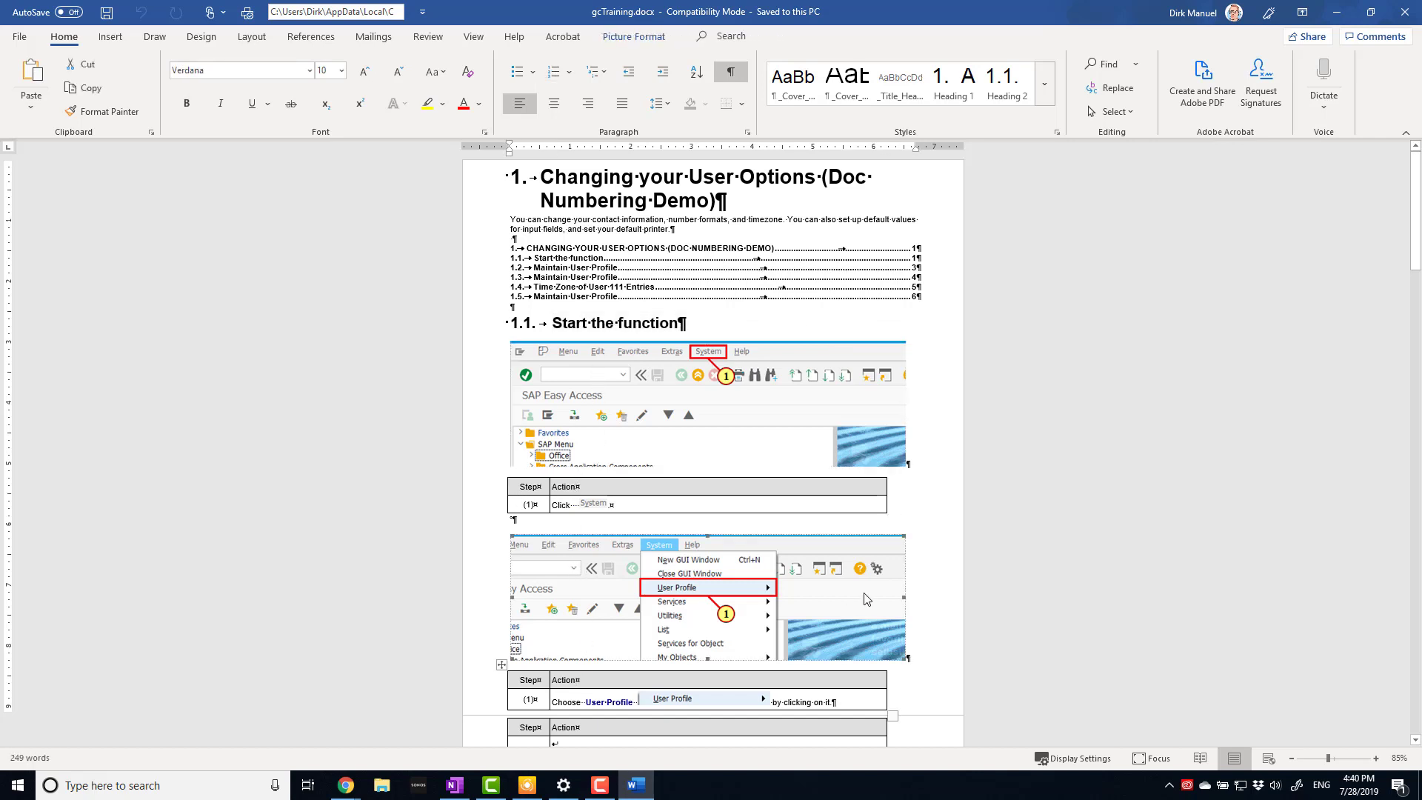
scroll(867, 598, down, 8)
click(590, 611)
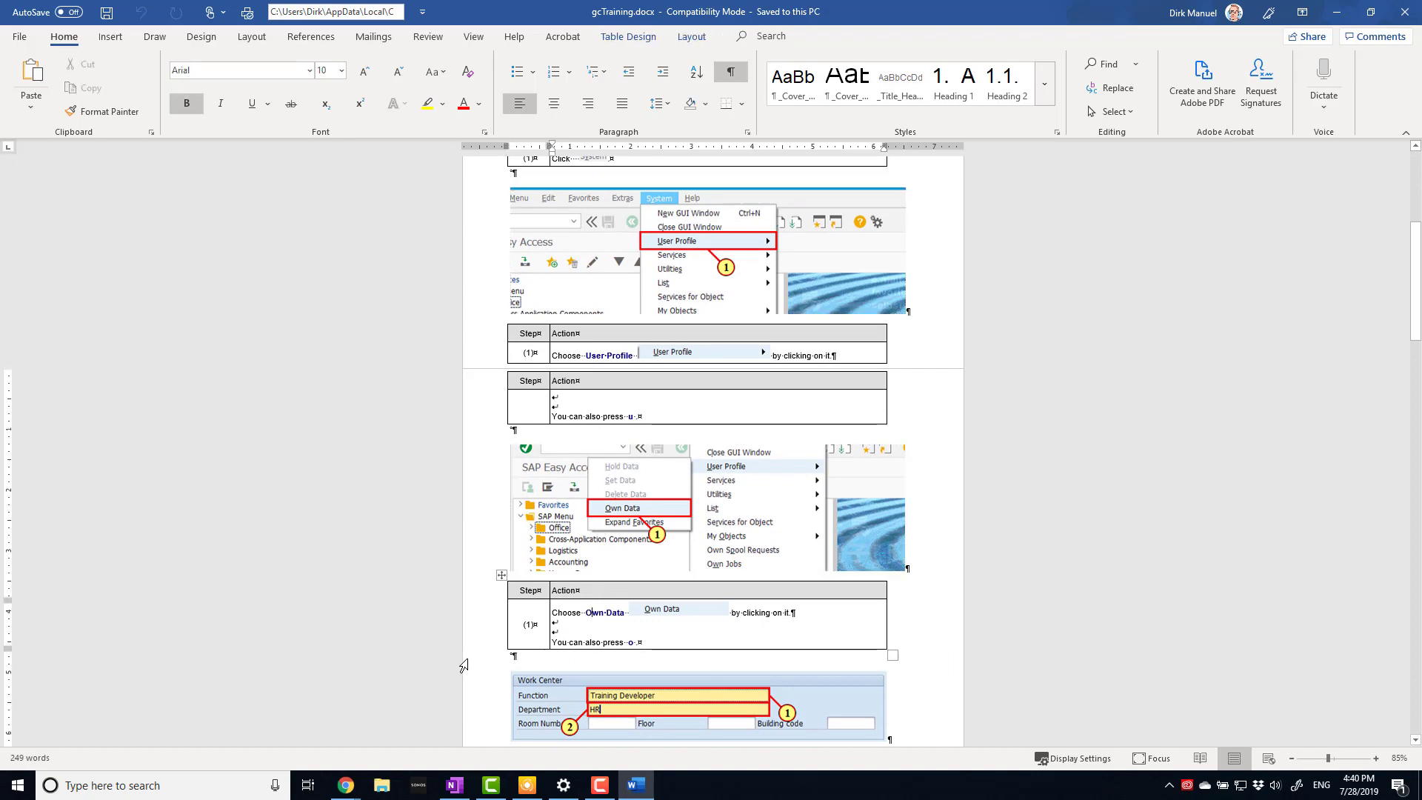
scroll(554, 330, up, 8)
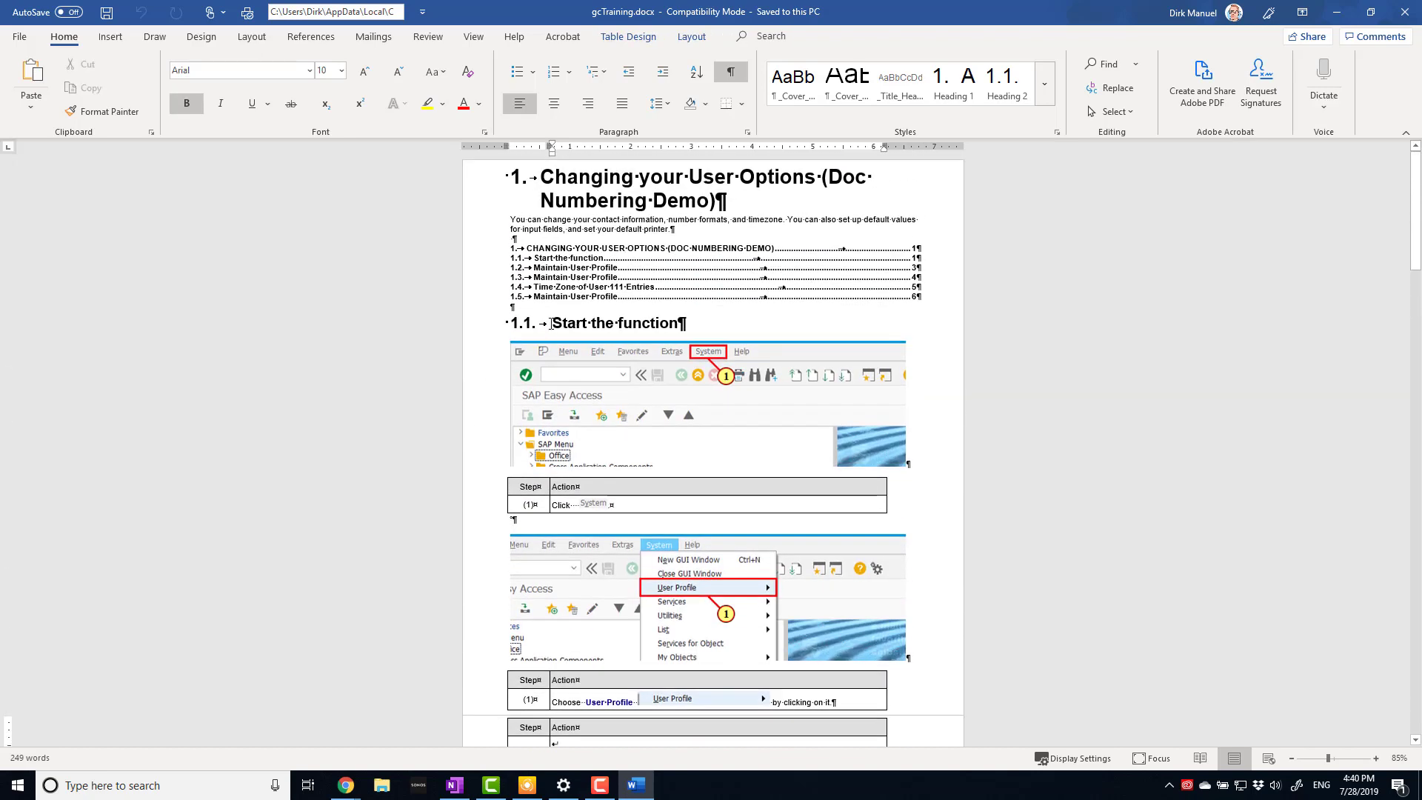
drag(551, 323, 716, 325)
click(641, 323)
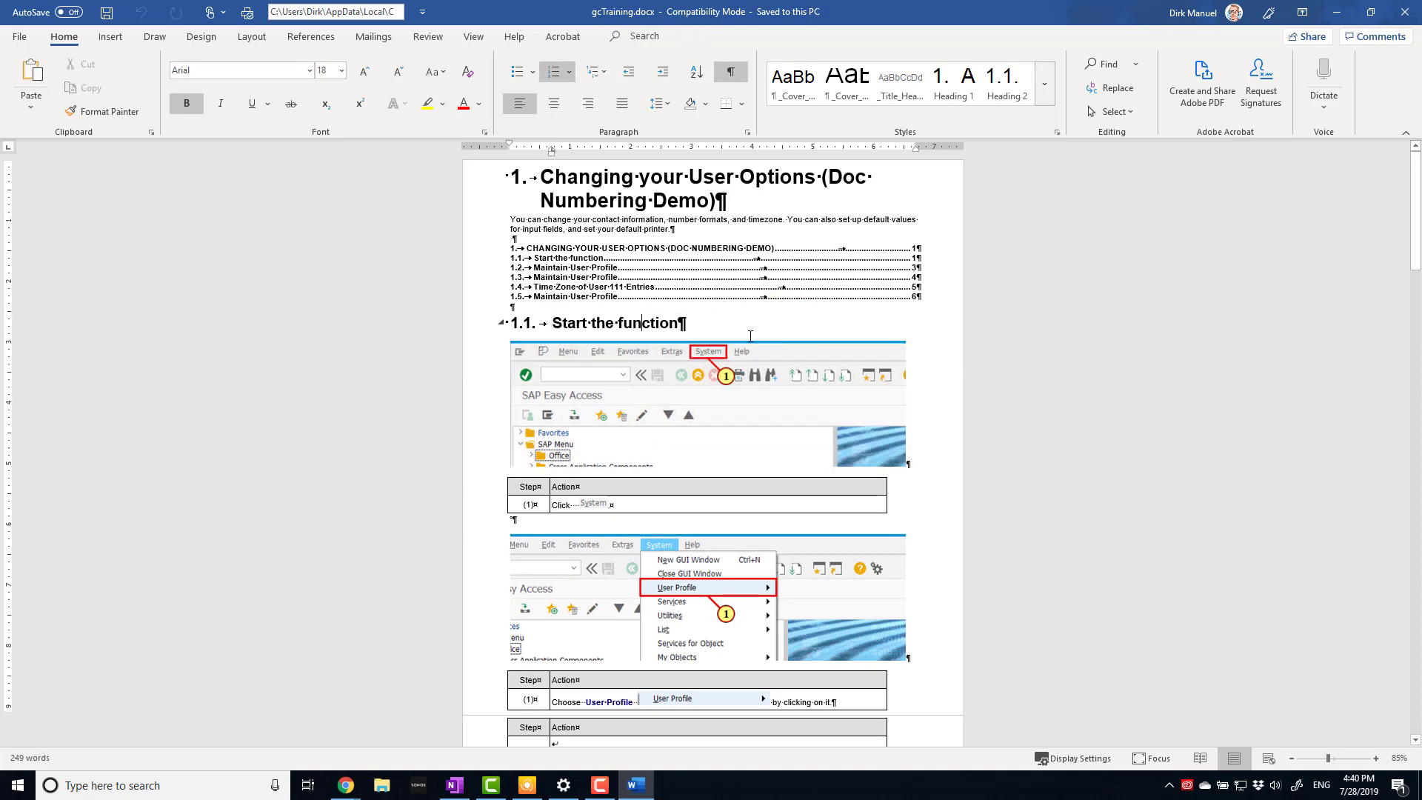
Step: Return to the Enable Now project and, for step 3's screen, disable Show in Documentation and enable Use Title as Heading
key(alt+Tab)
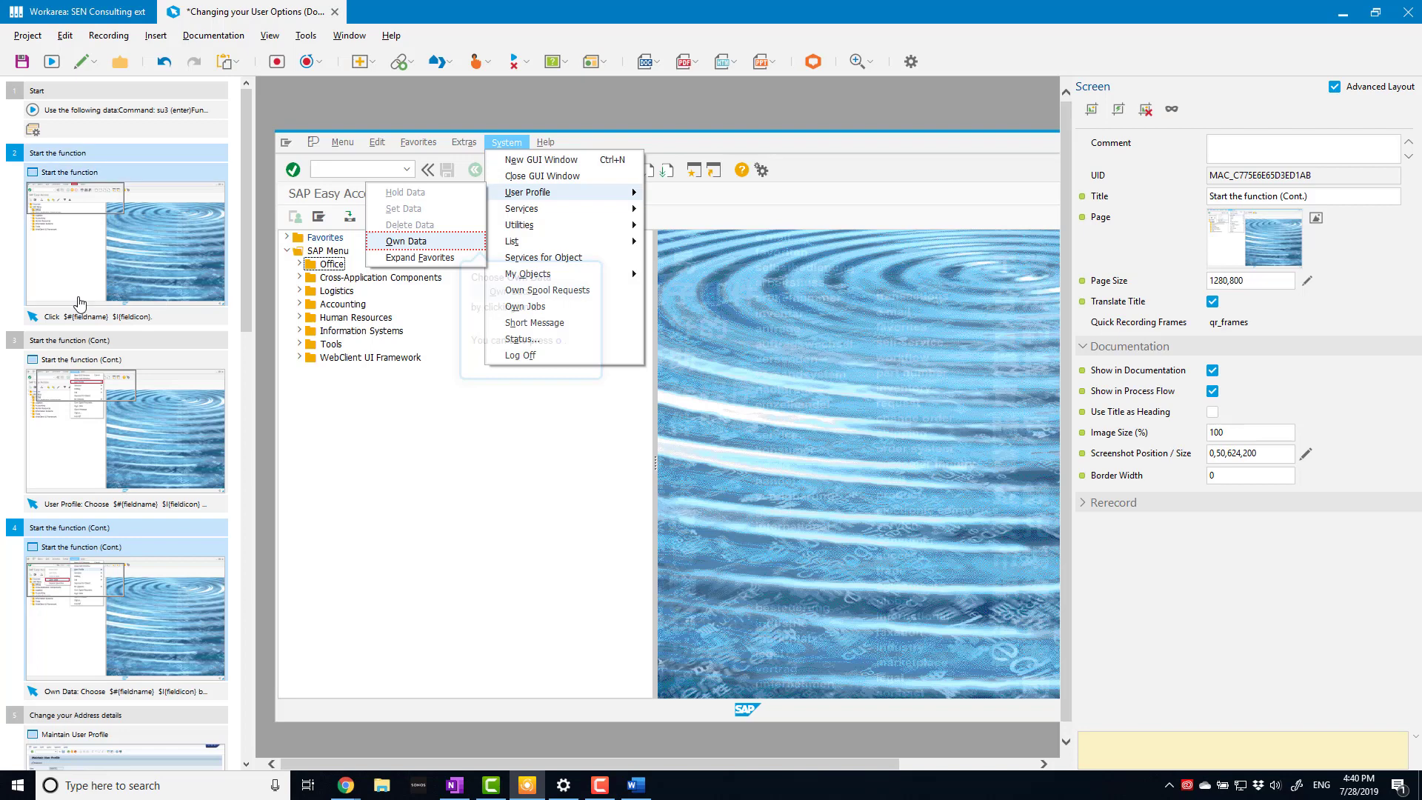
key(Page_Down)
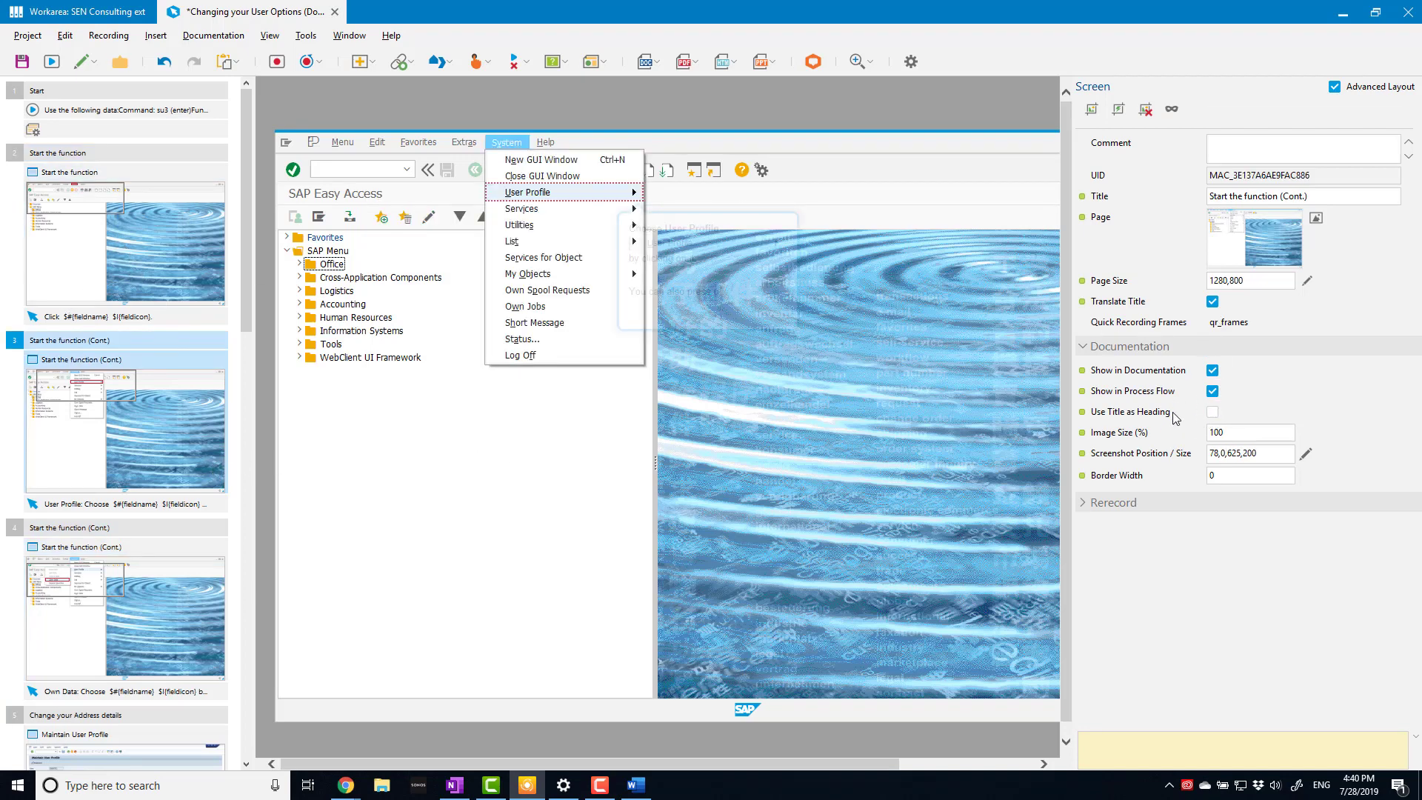
click(1261, 412)
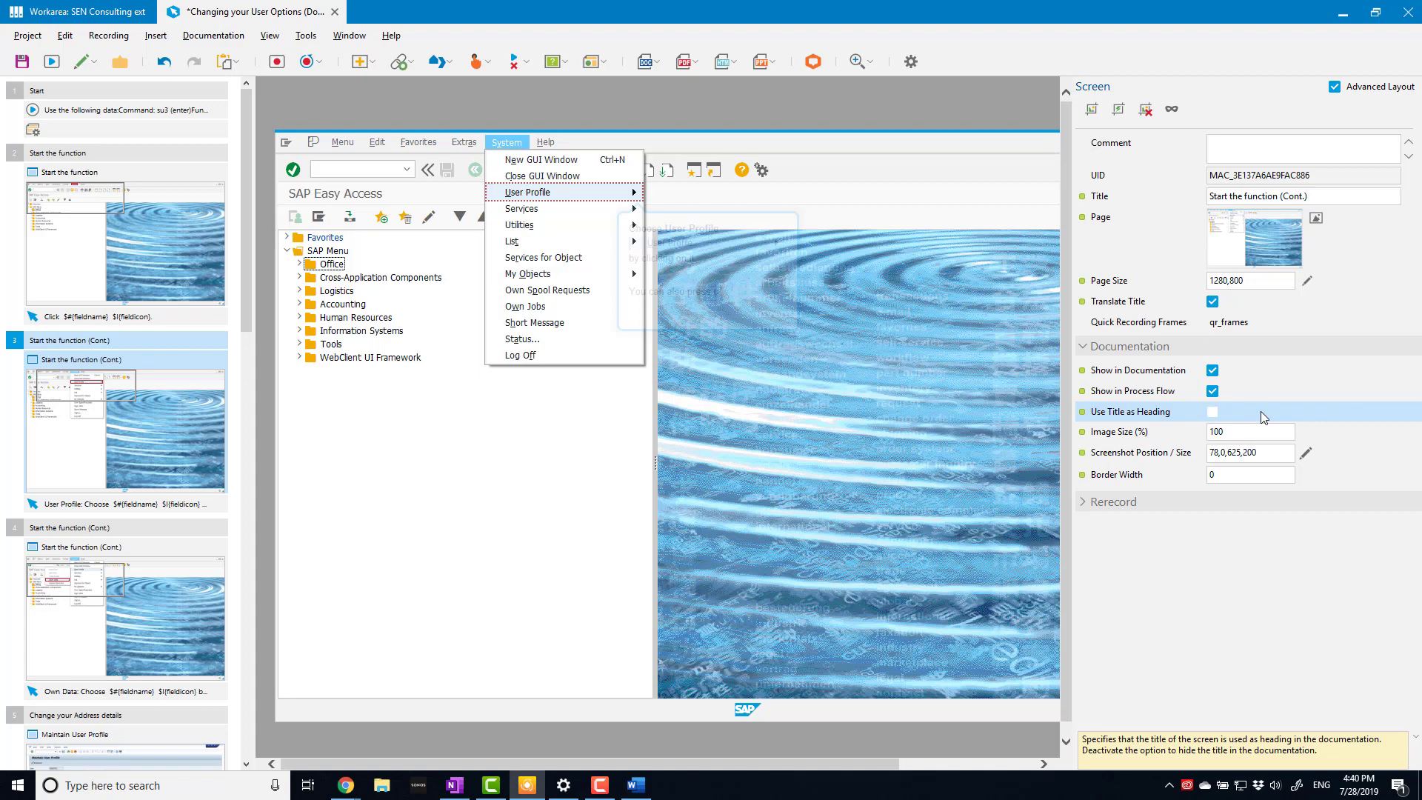
click(1212, 372)
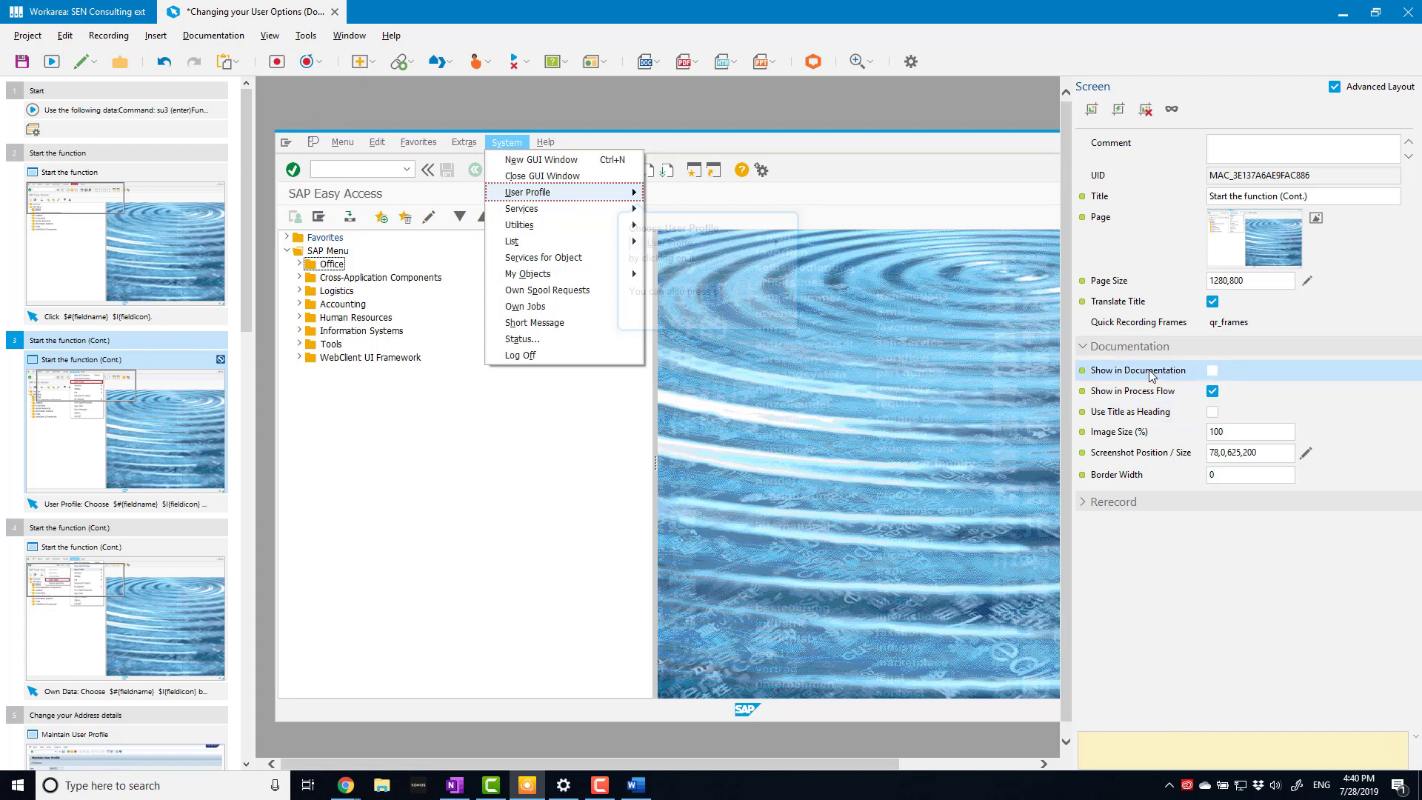
click(1213, 413)
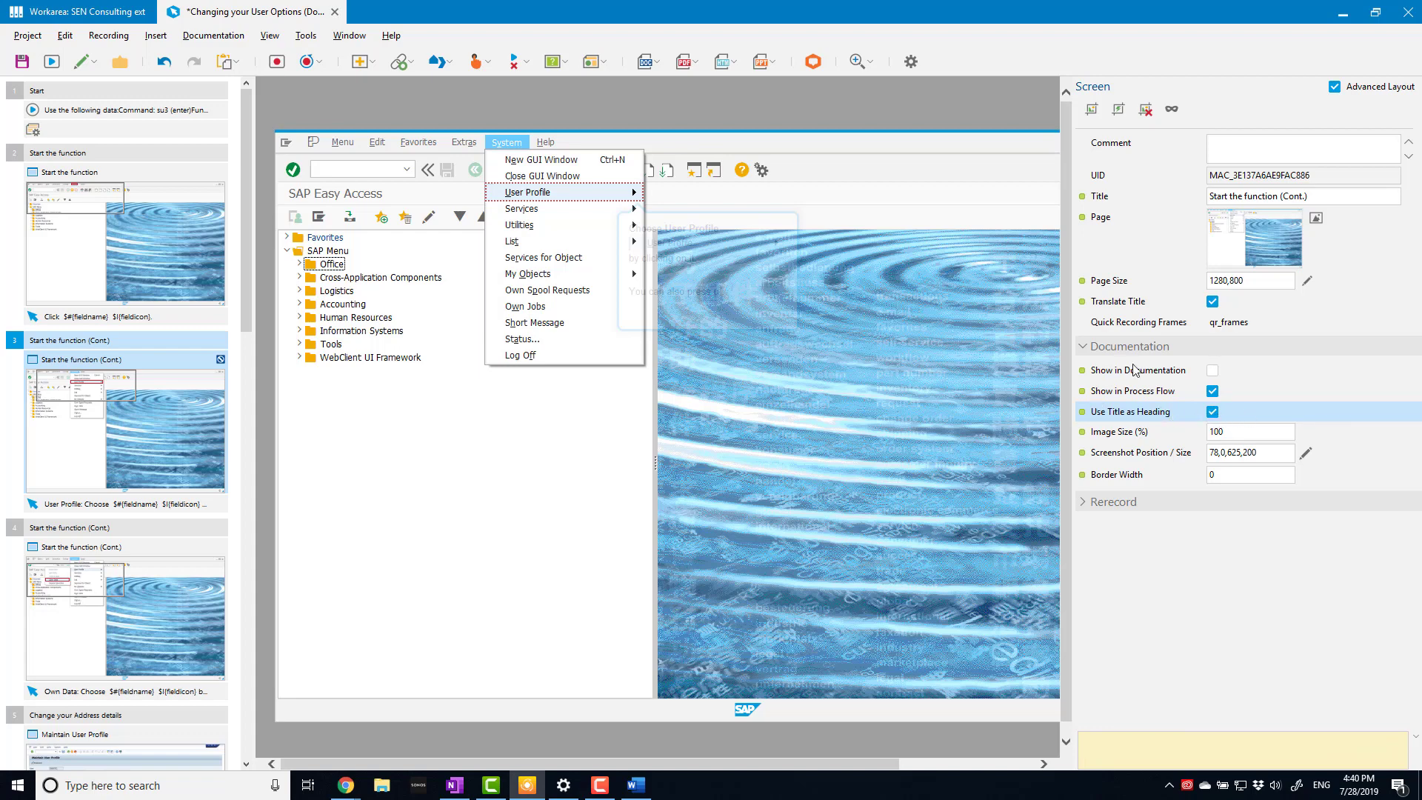
Step: For step 3's screen, disable Use Title as Heading and enable Show in Documentation
click(1212, 413)
click(1213, 372)
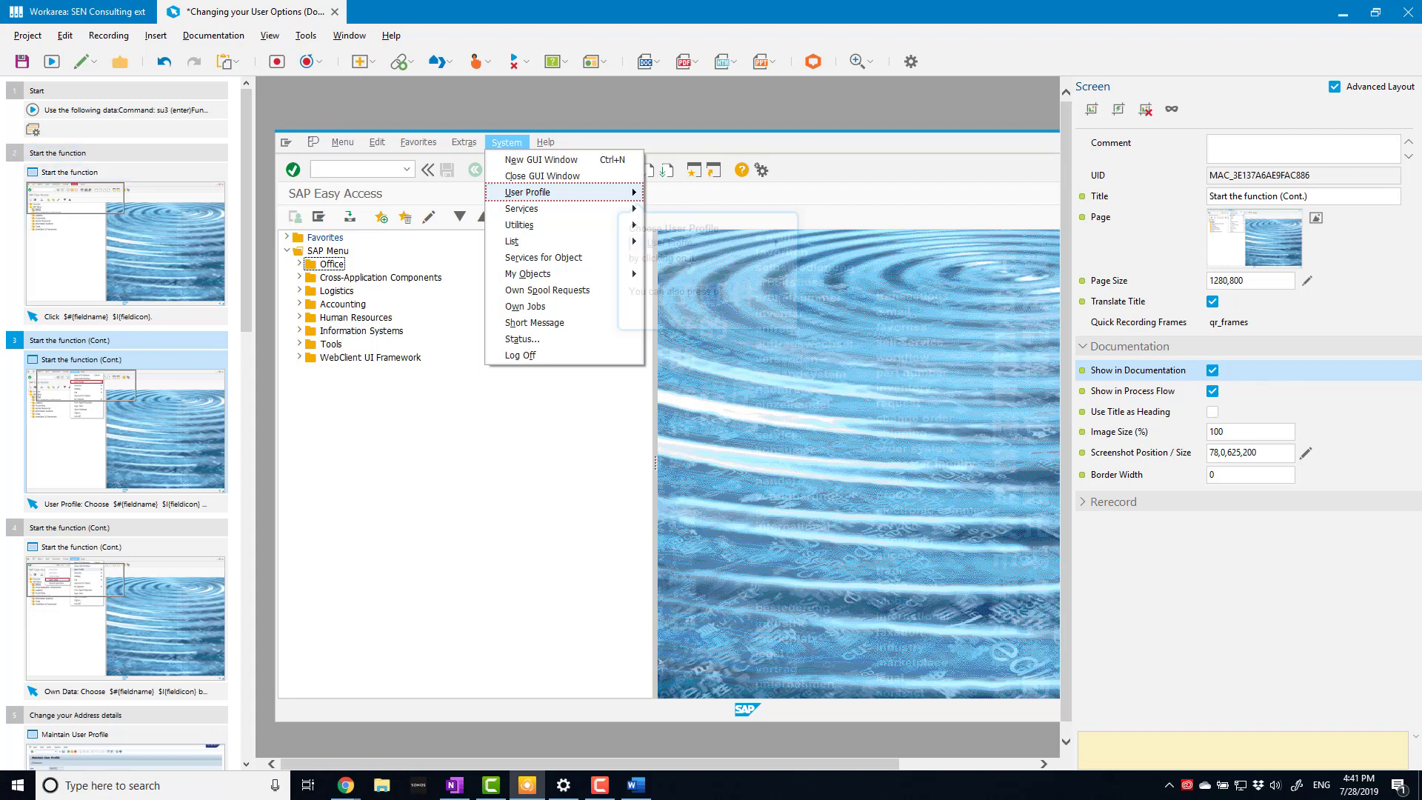
Step: In the workarea's GloboCorp Training Document settings, examine Headings from and Heading Level (Single Documents) under Project Content, and return to the project
click(86, 11)
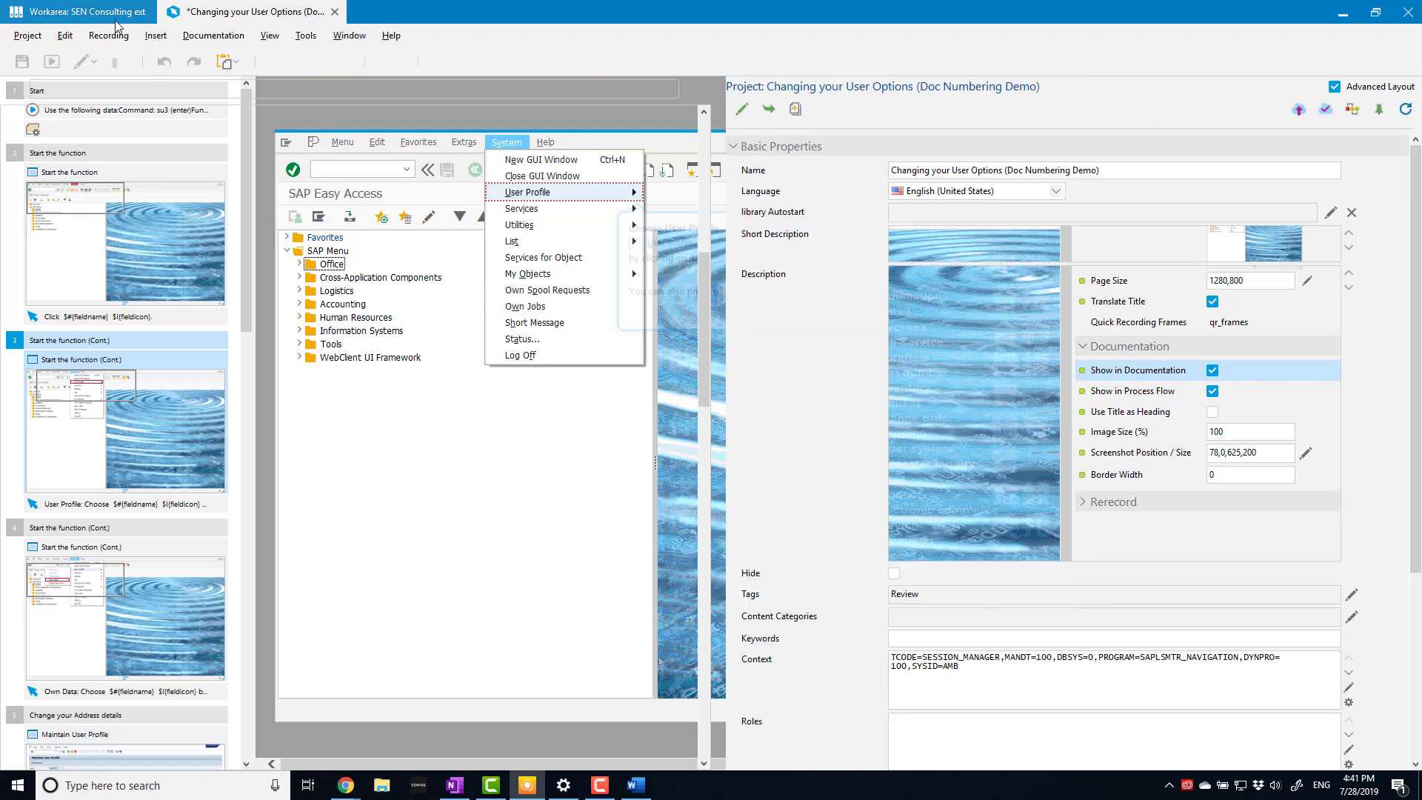
scroll(641, 165, up, 10)
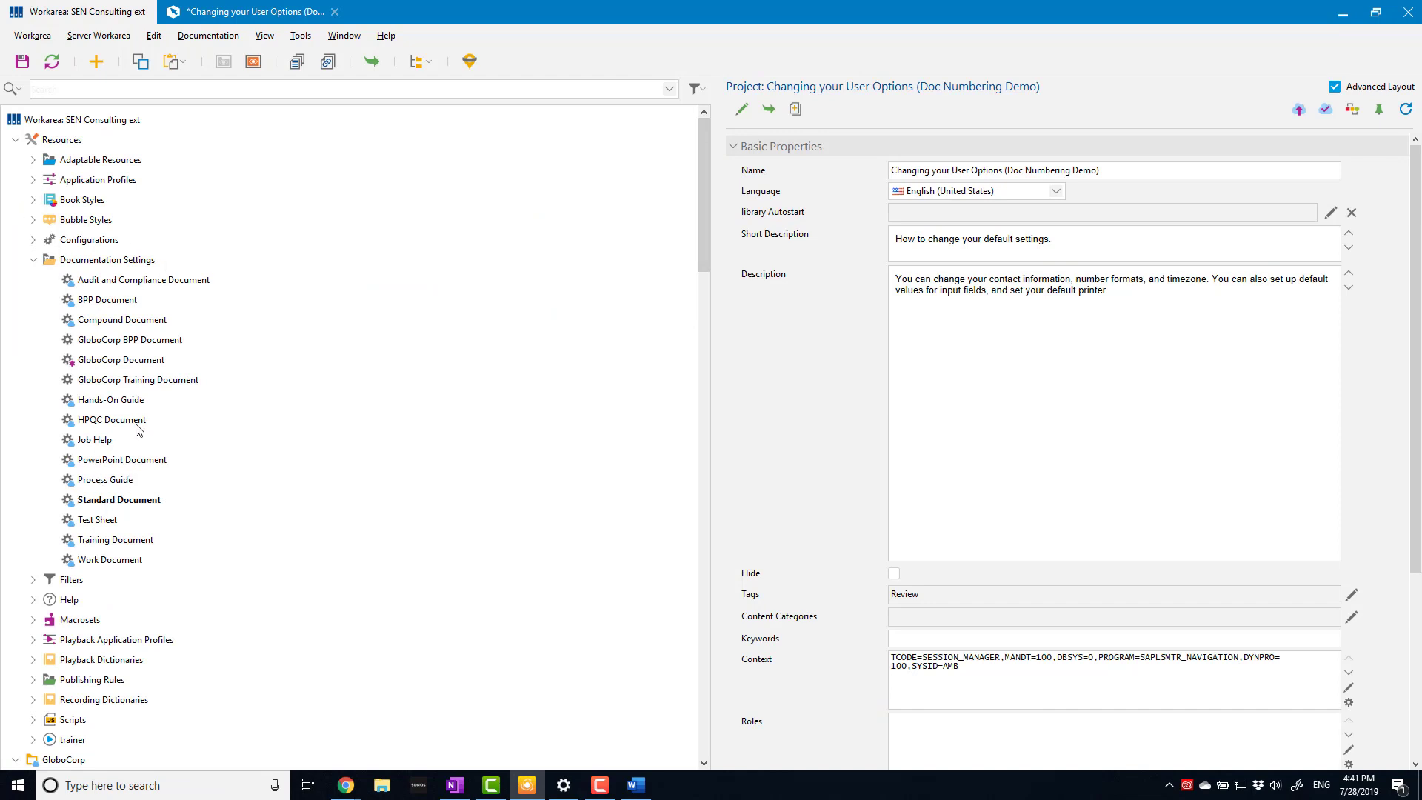
click(157, 380)
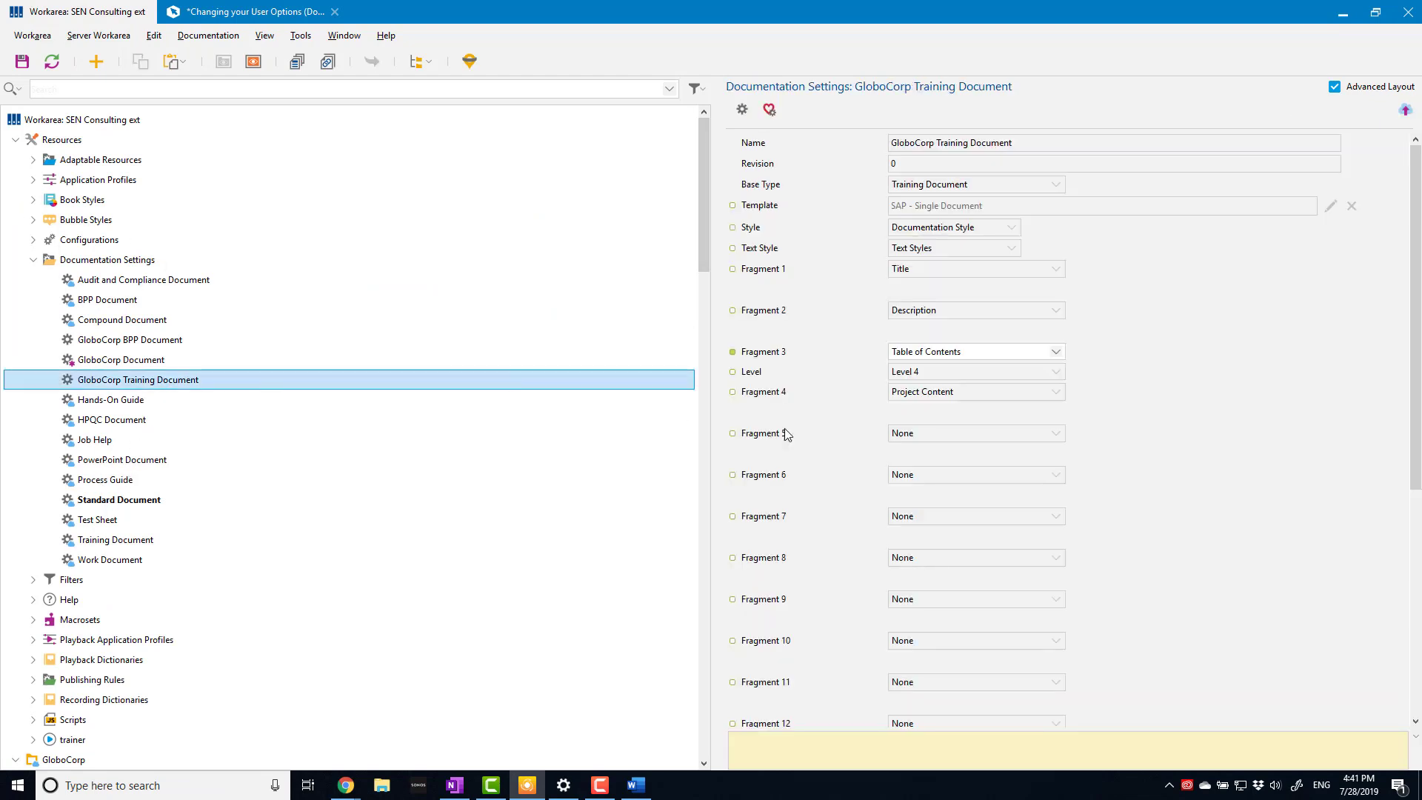
click(1417, 673)
click(781, 520)
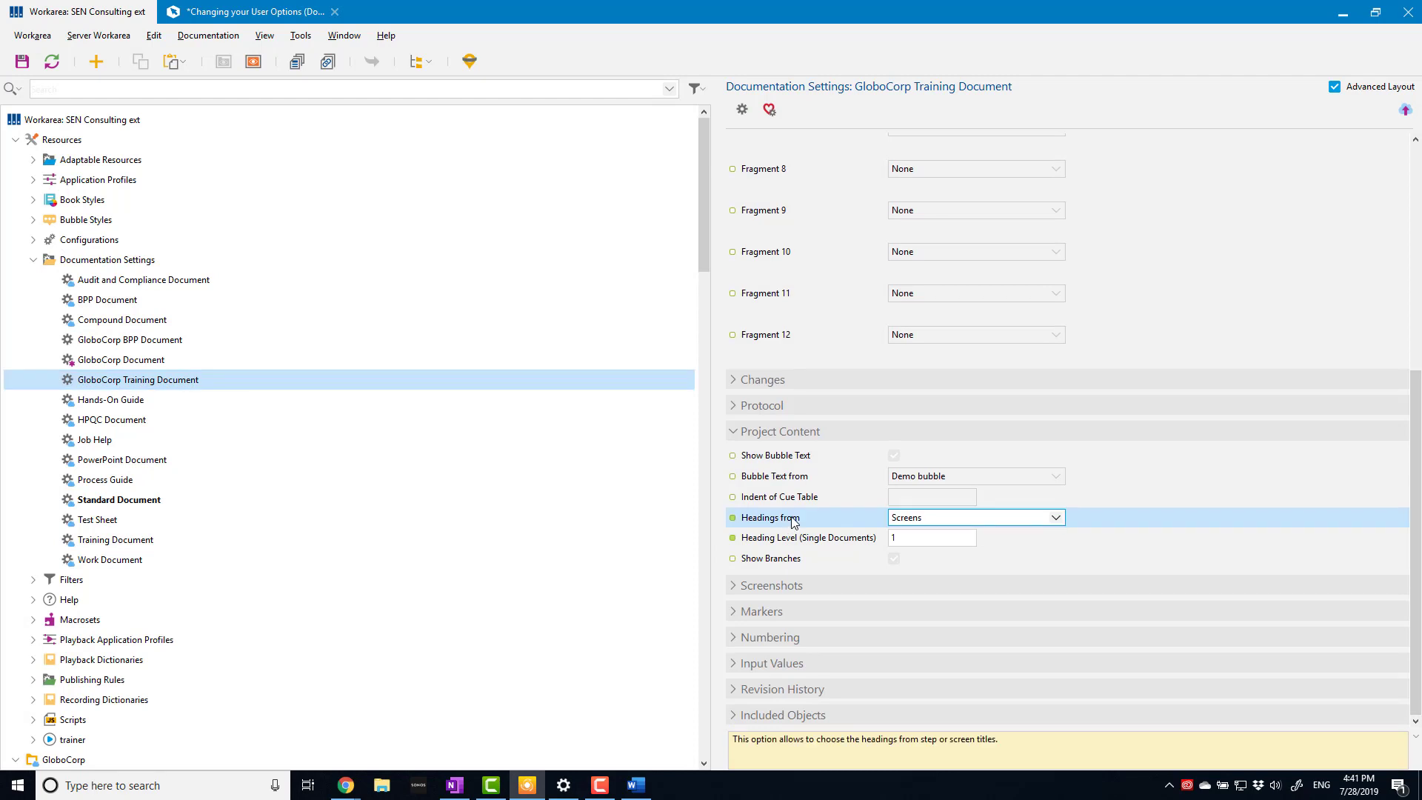
click(915, 539)
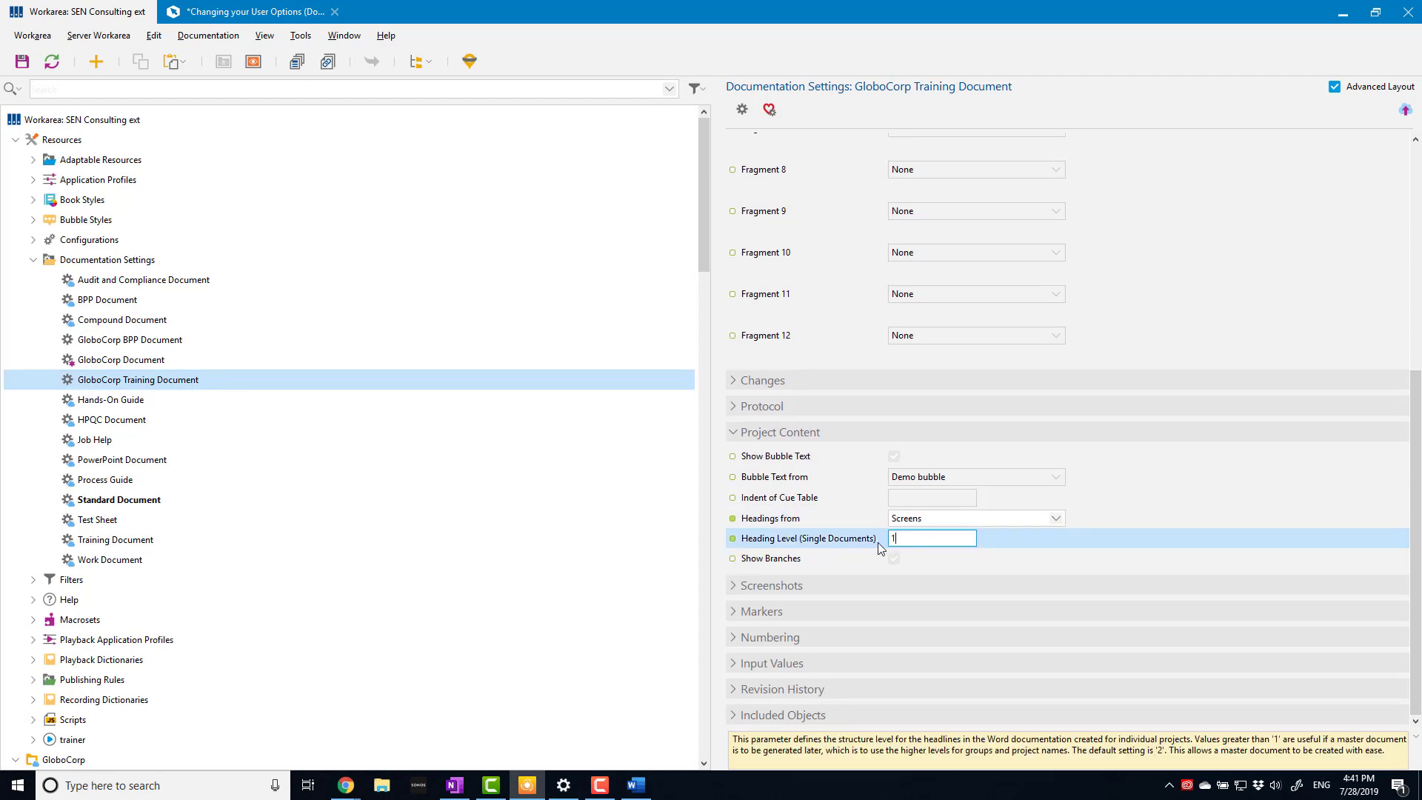
click(307, 14)
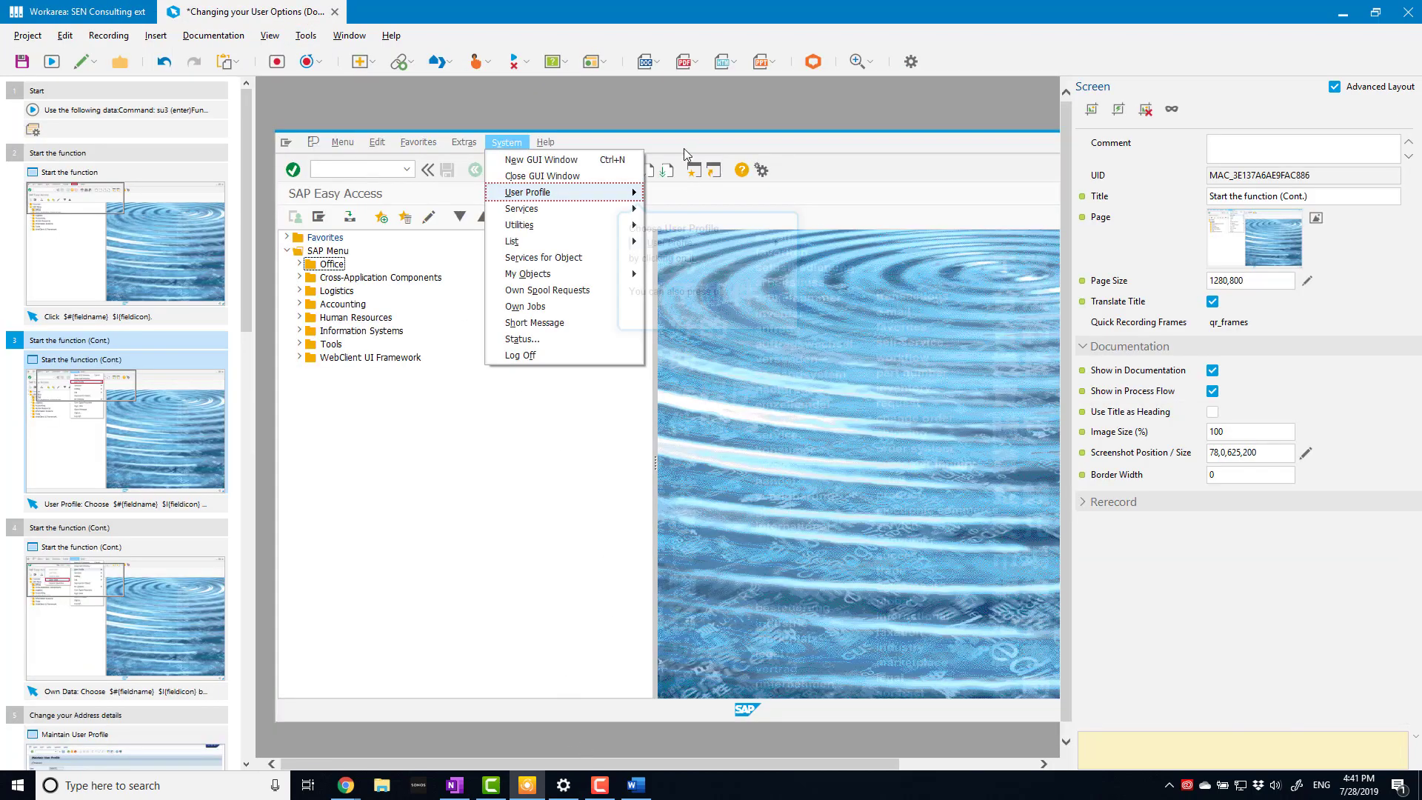